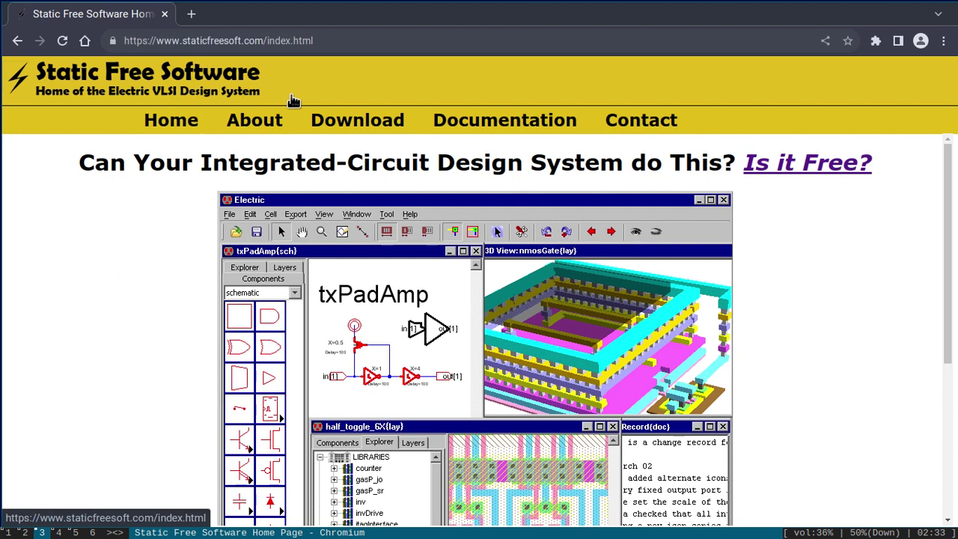
# Review the Electric code download page and the libraries download page on the Static Free Software site.
pyautogui.click(342, 129)
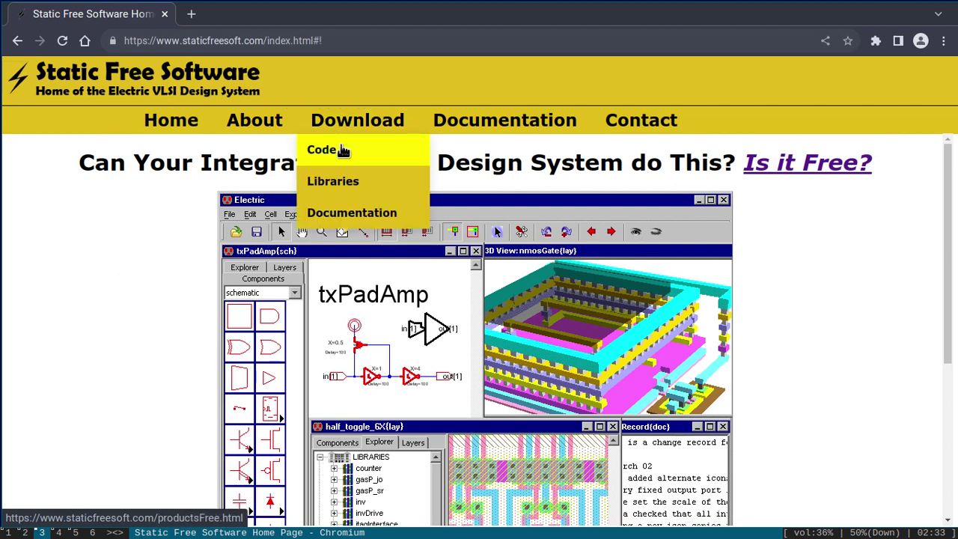
pyautogui.click(342, 150)
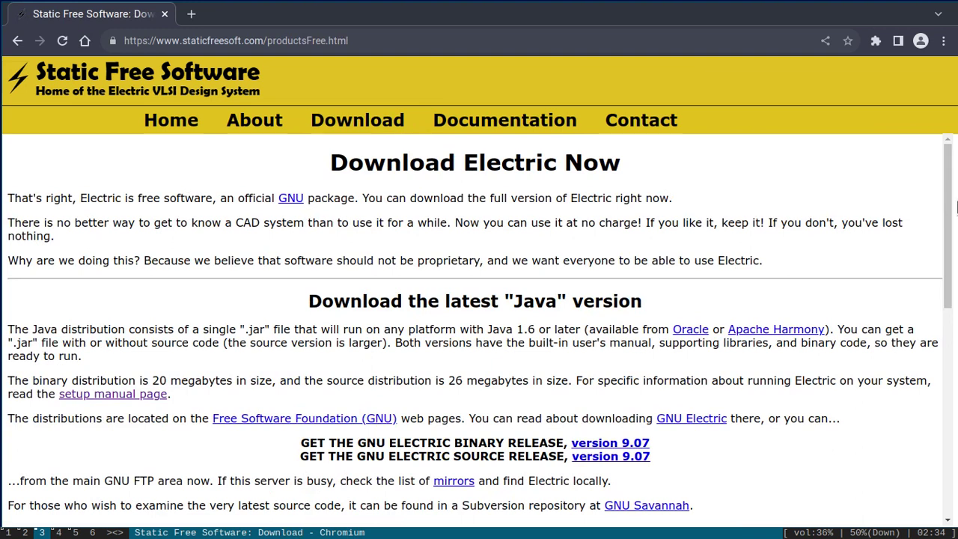
pyautogui.moveTo(953, 211); pyautogui.dragTo(953, 223)
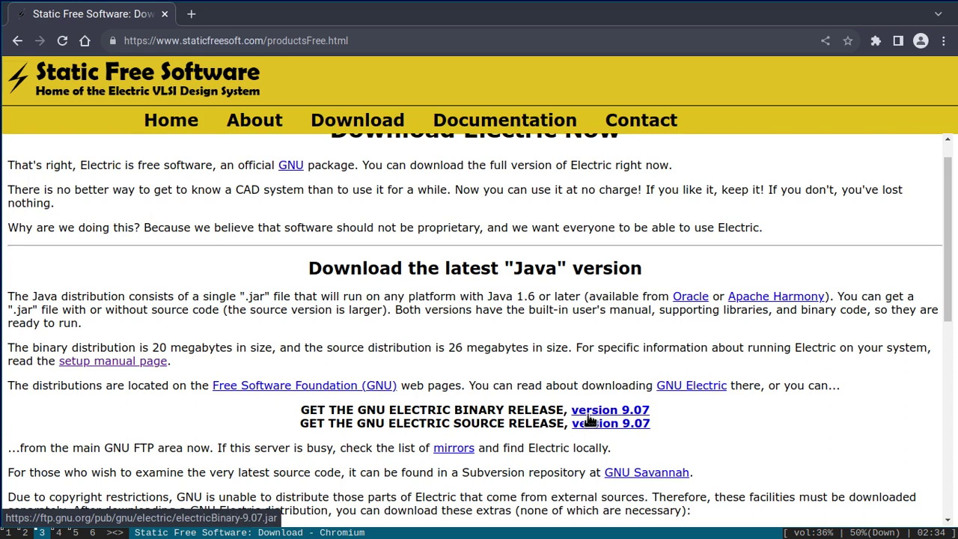
pyautogui.click(364, 124)
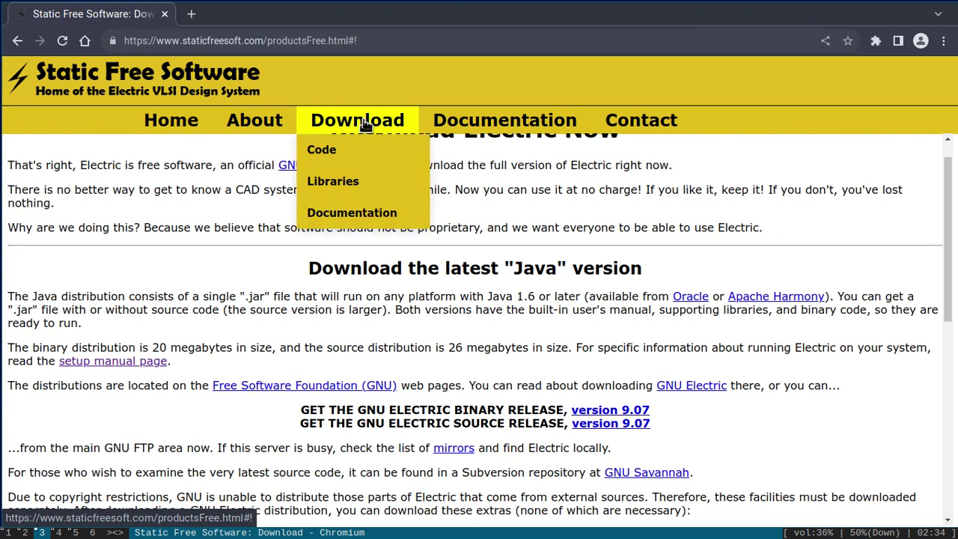
pyautogui.click(349, 181)
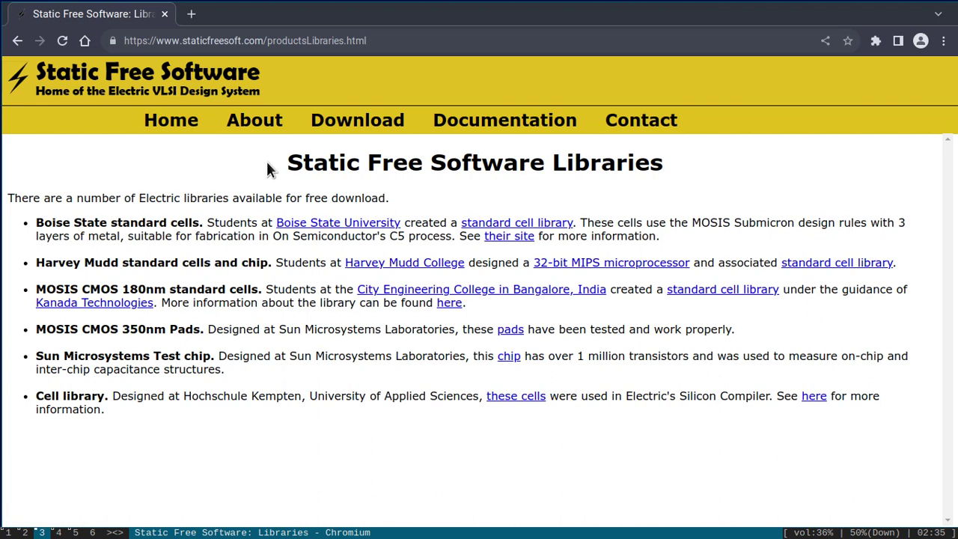
# Search the web for ngspice in a new browser tab and open its SourceForge home page.
pyautogui.click(193, 15)
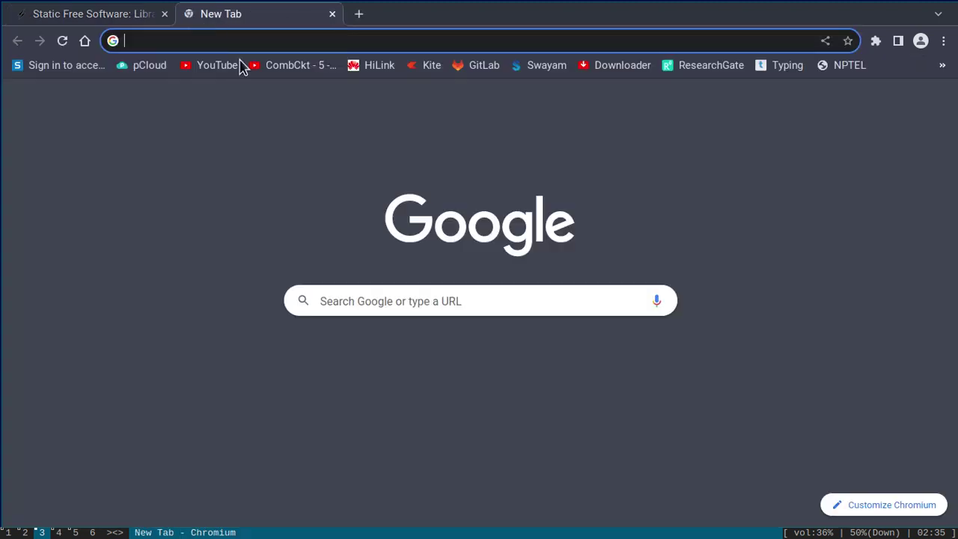
pyautogui.write('ngspice')
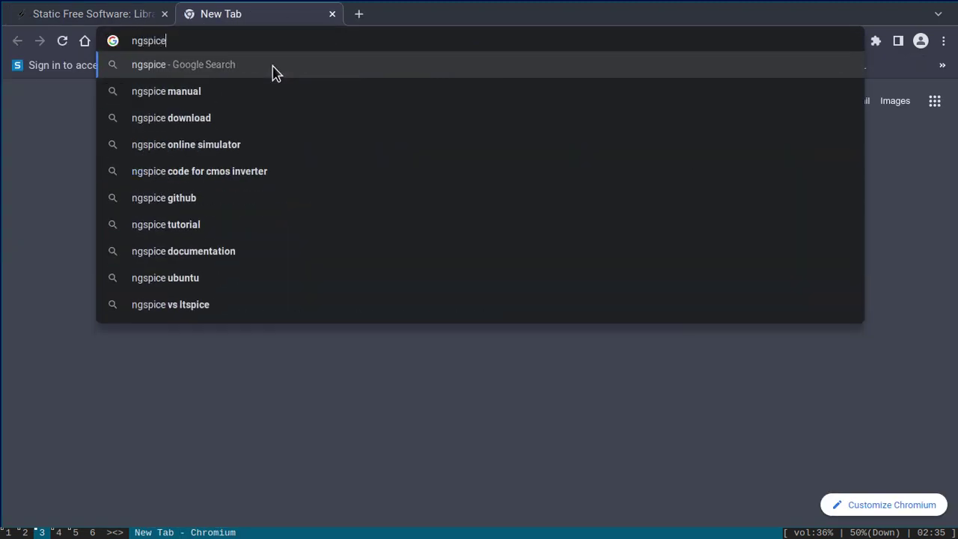
pyautogui.press('Return')
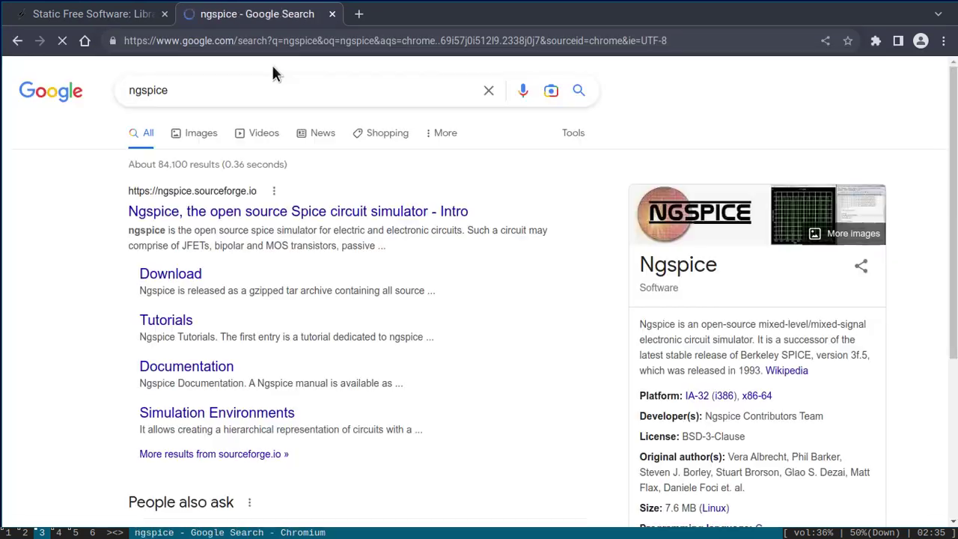
pyautogui.click(209, 215)
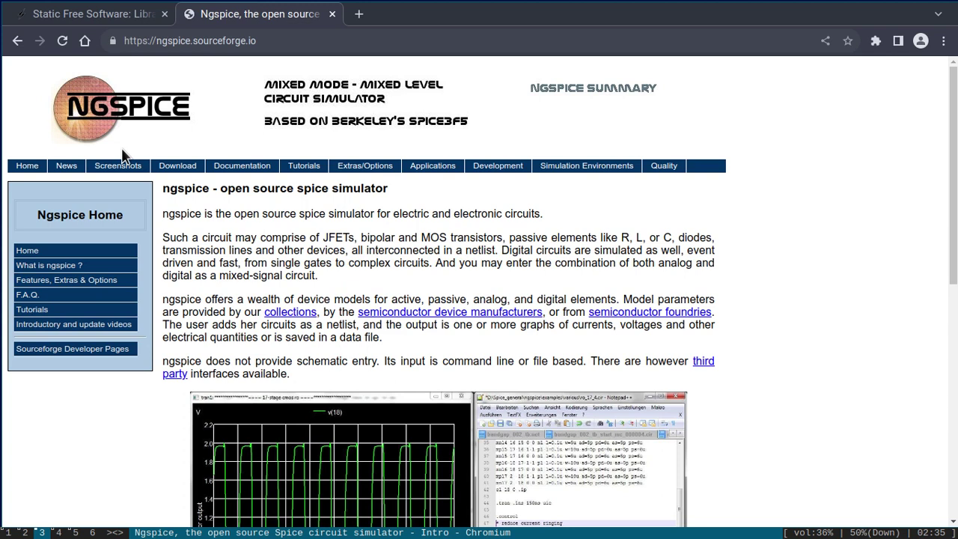
# Switch to the file manager, locate electricBinary-9.07.jar and MOSIS180nmCells.jelib, and view the transistor models in 180nm.lib.
pyautogui.press('super+4')
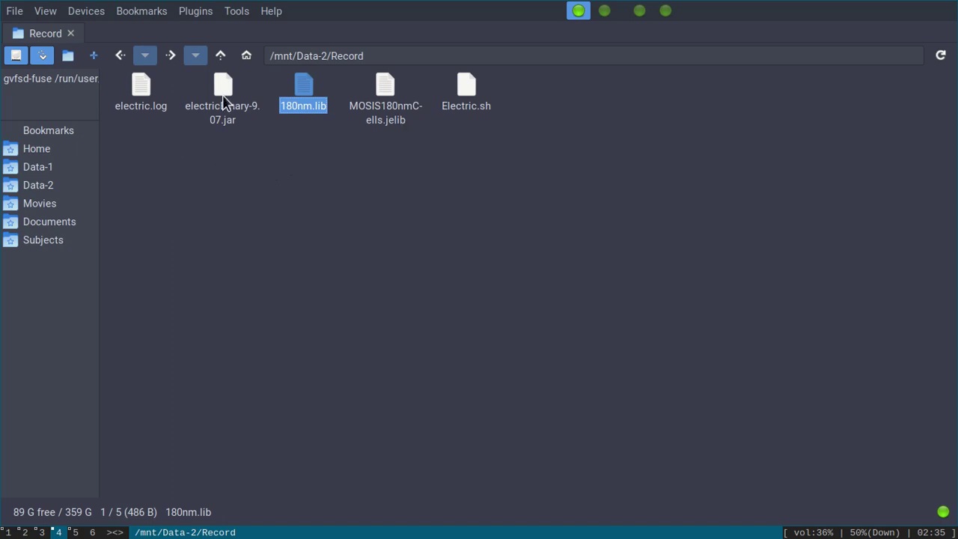
pyautogui.click(231, 116)
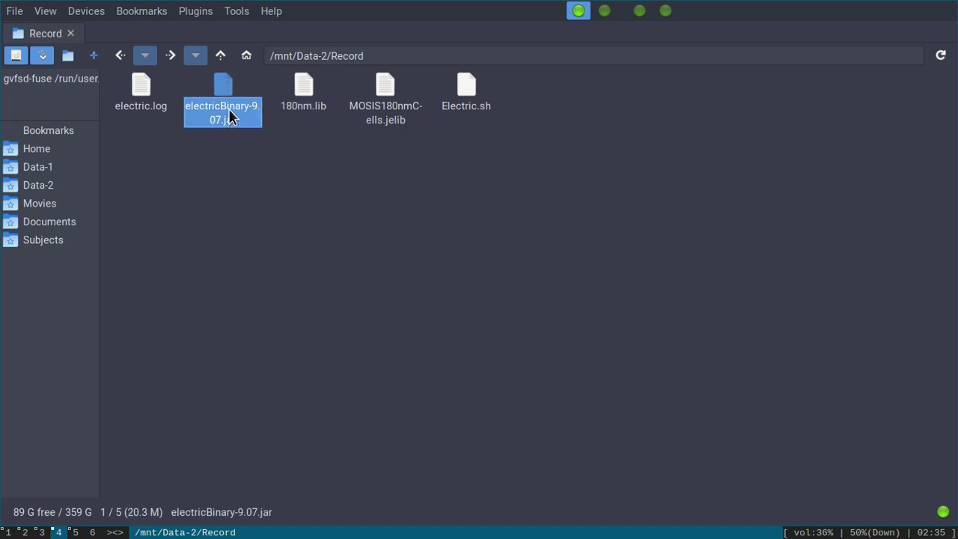
pyautogui.click(395, 125)
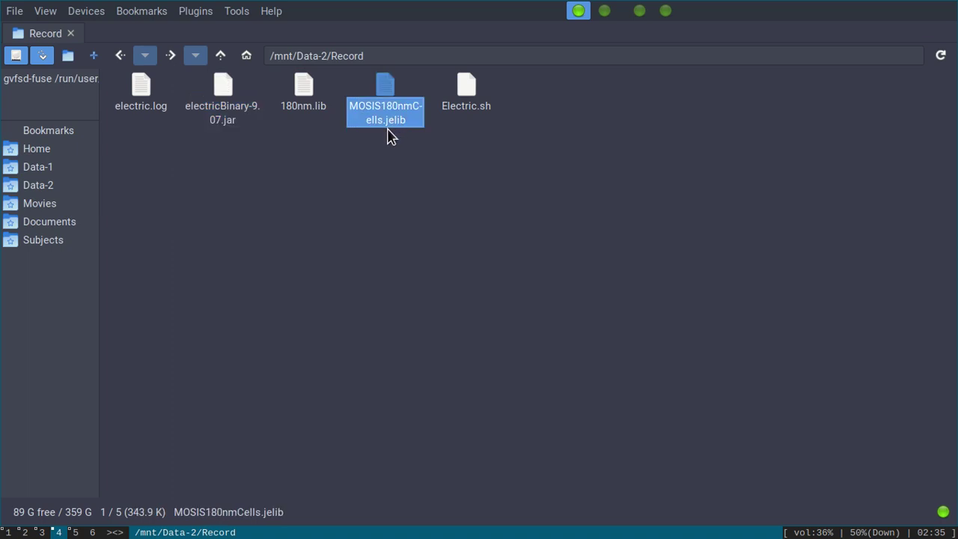
pyautogui.doubleClick(304, 108)
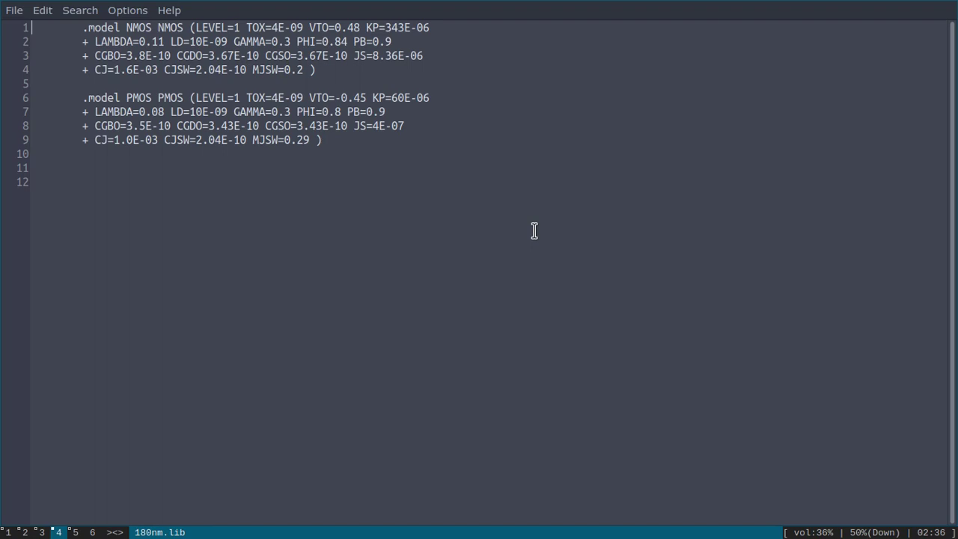
pyautogui.hotkey('ctrl', 'q')
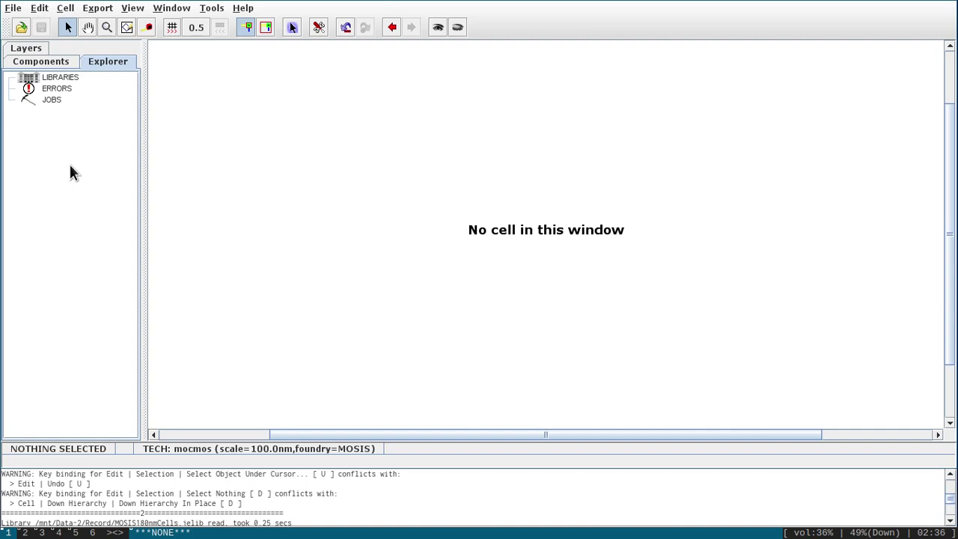
# In Electric, look over the mocmos component palette and layer list, ending on the library explorer.
pyautogui.click(33, 66)
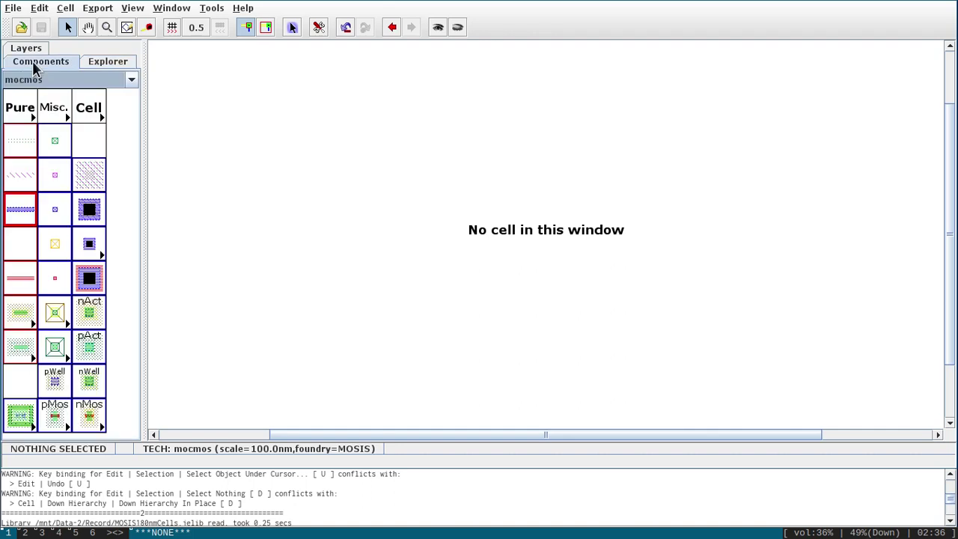
pyautogui.click(110, 62)
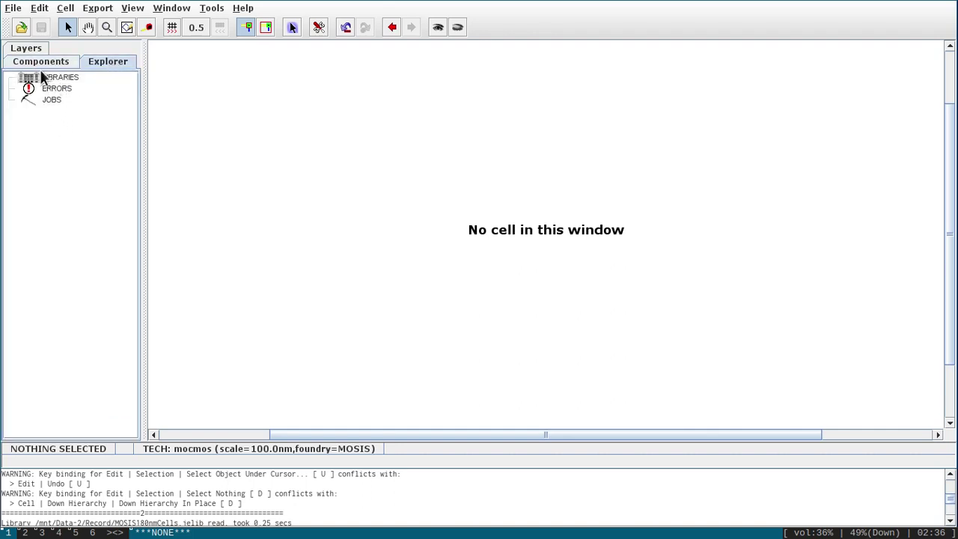
pyautogui.click(26, 48)
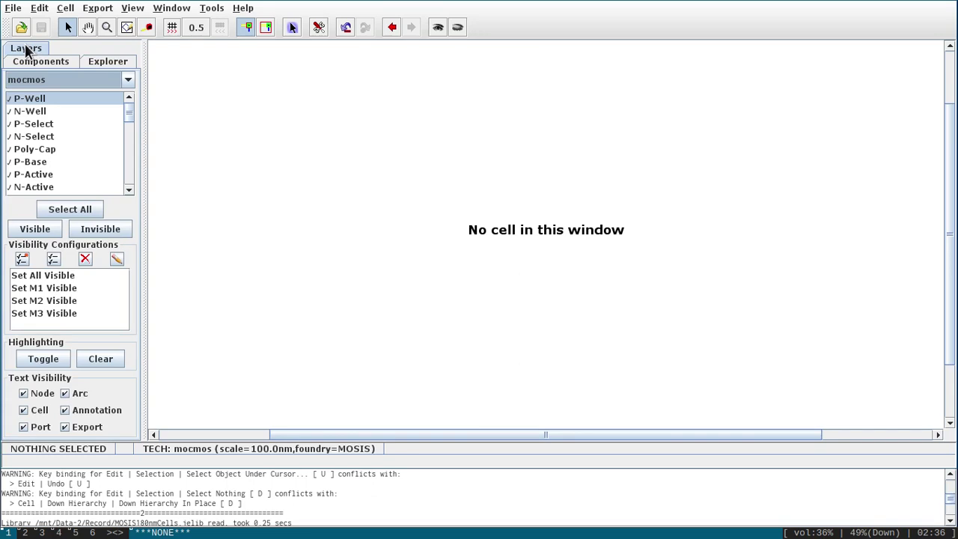
pyautogui.click(39, 63)
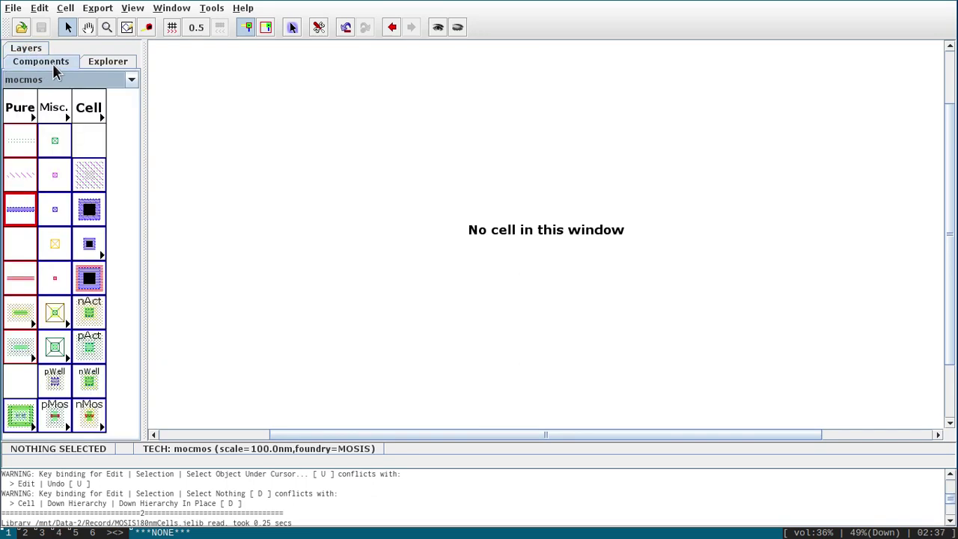
pyautogui.click(101, 66)
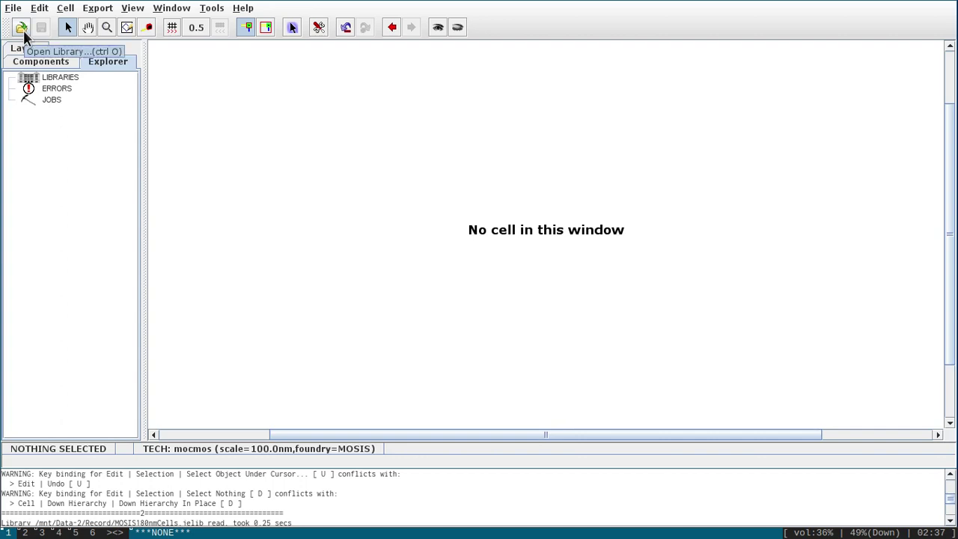
# Create a new library named Inverter and expand the libraries tree to show it.
pyautogui.click(13, 9)
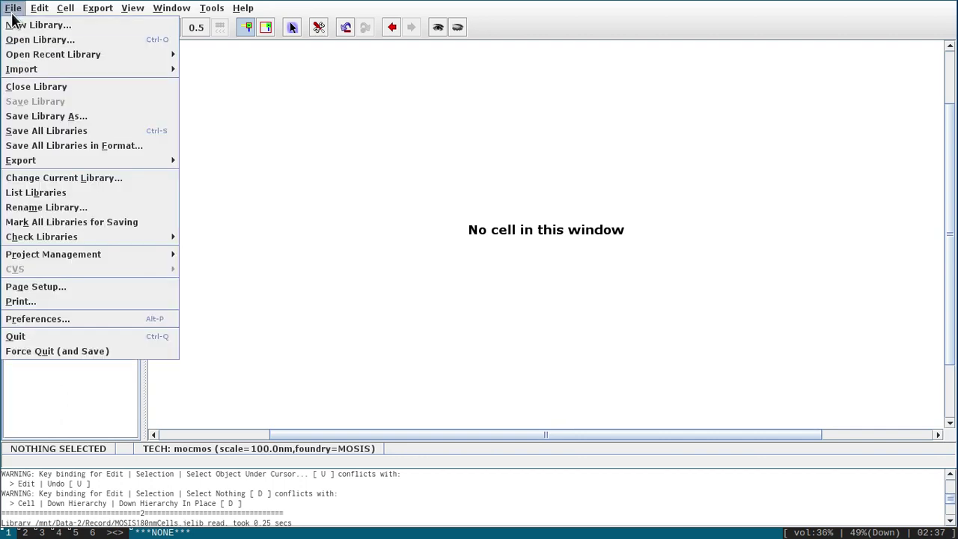
pyautogui.click(23, 26)
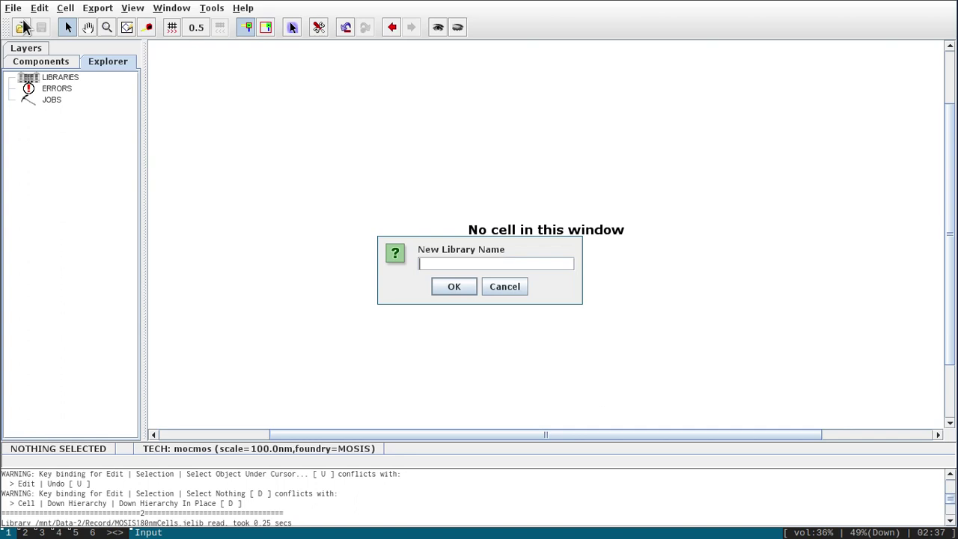
pyautogui.write('Inverter')
pyautogui.click(453, 287)
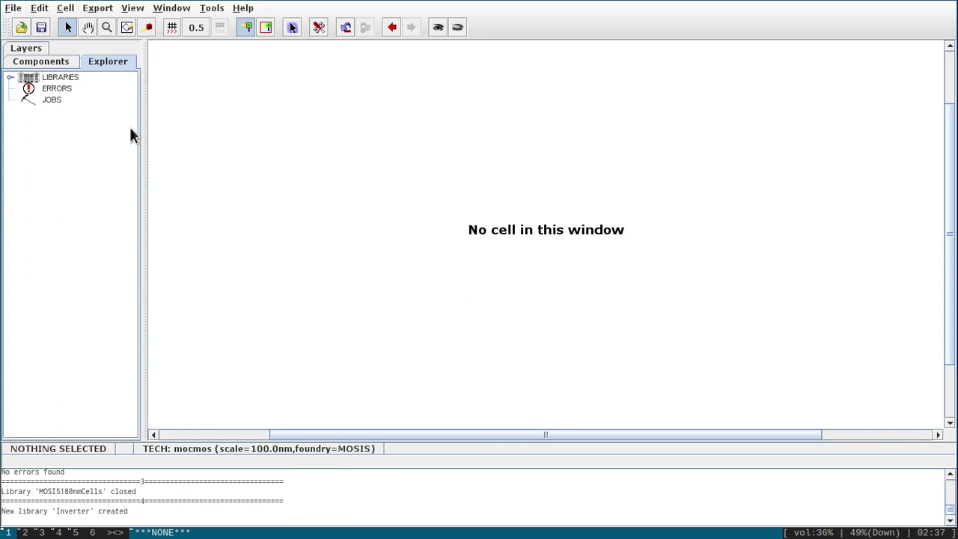
pyautogui.click(9, 78)
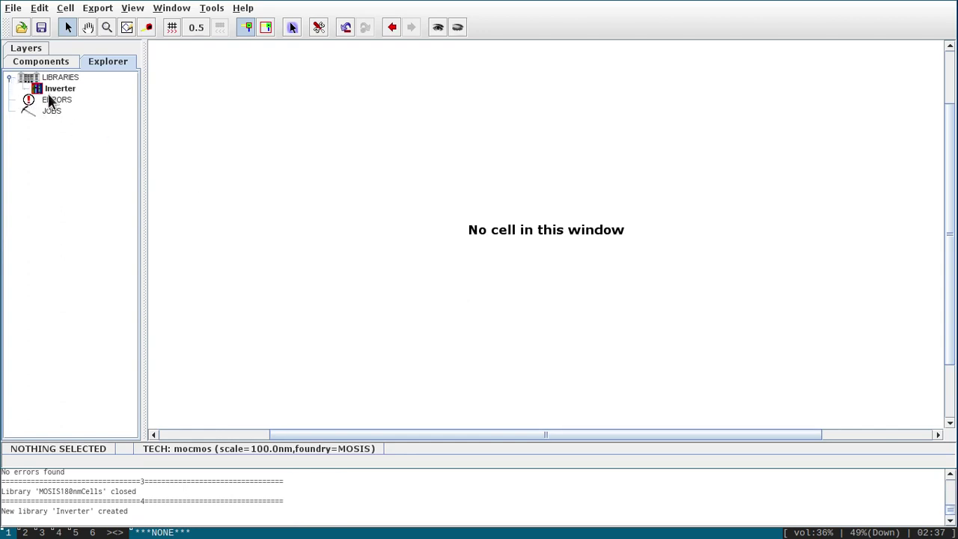
# Open the preferences and review the General user settings, including the current database directory.
pyautogui.click(13, 9)
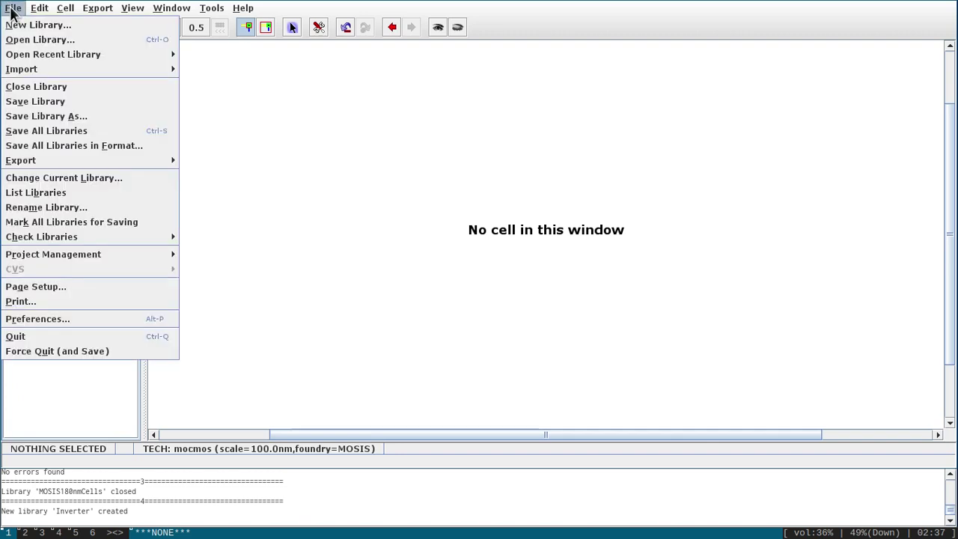
pyautogui.click(60, 320)
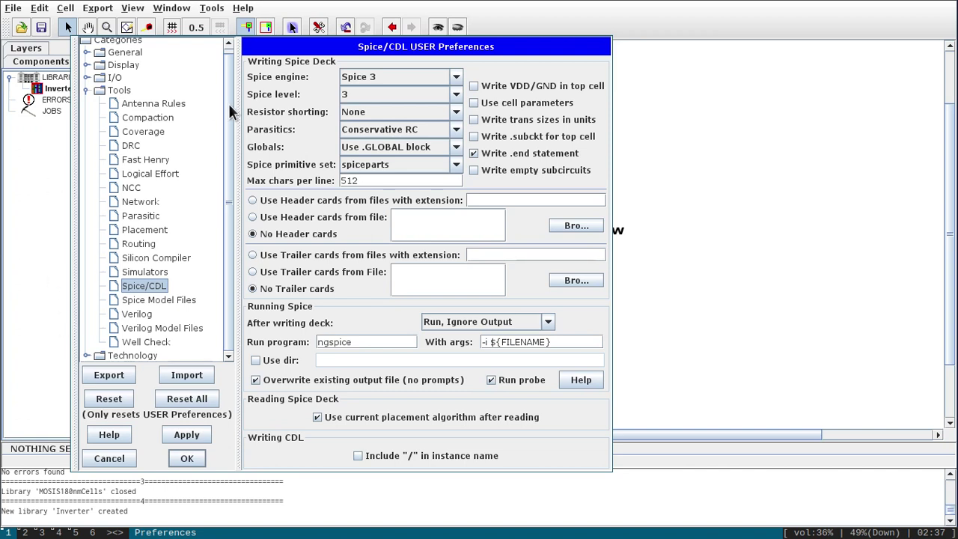
pyautogui.scroll(1, 229, 107)
pyautogui.click(132, 57)
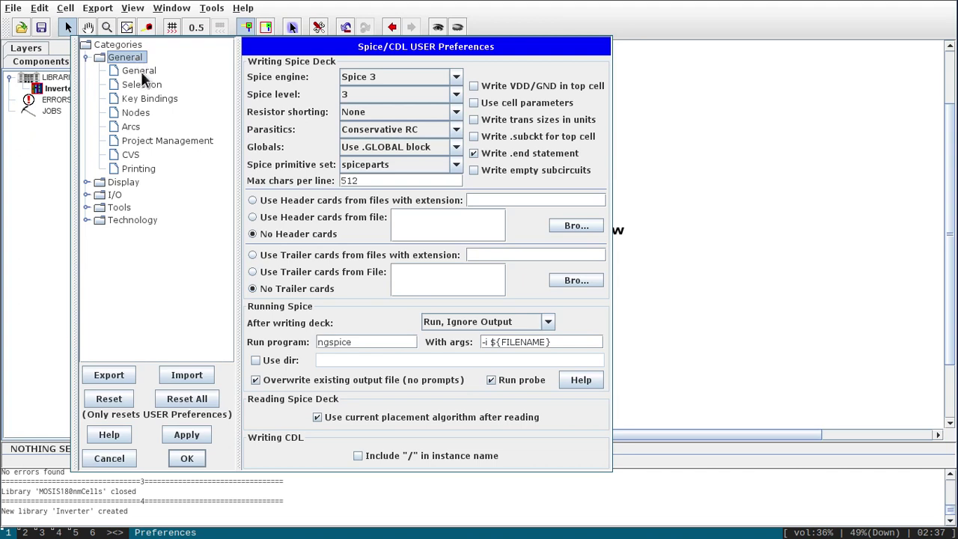
pyautogui.click(141, 72)
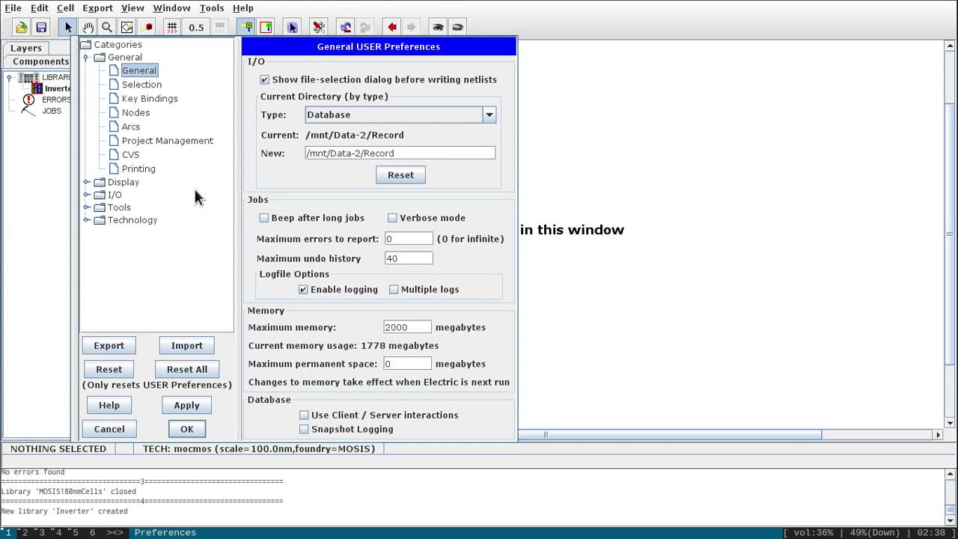
# Enable checking of transistor sizes in the NCC tool preferences.
pyautogui.click(113, 207)
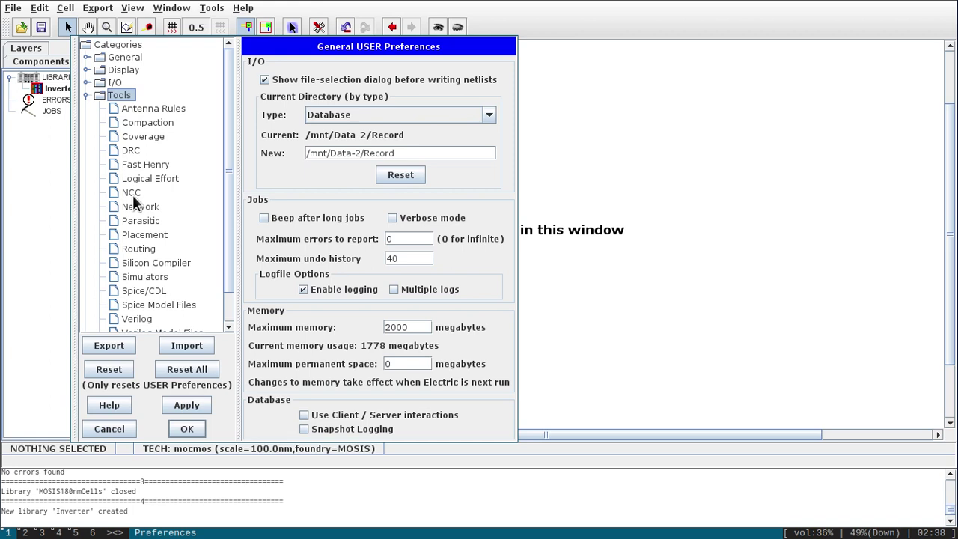
pyautogui.click(132, 194)
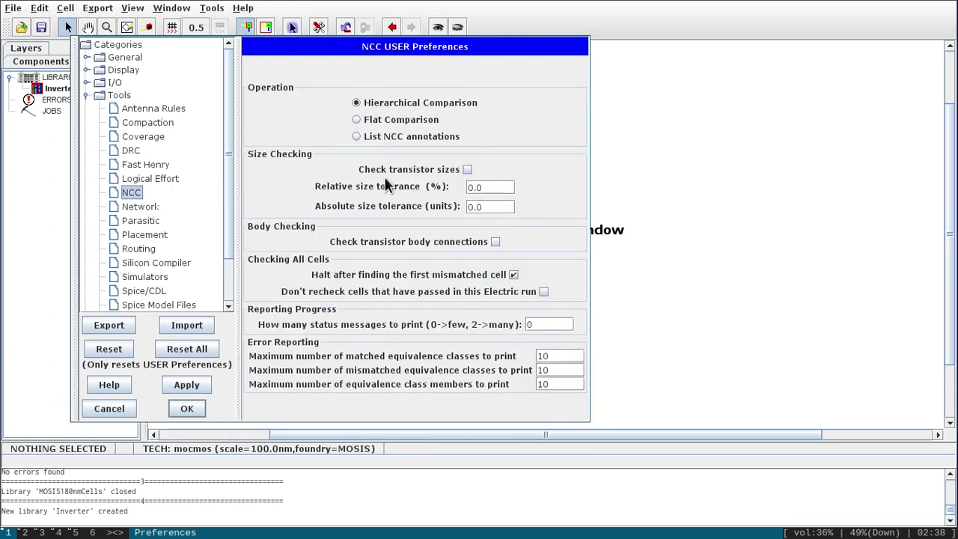
pyautogui.click(466, 169)
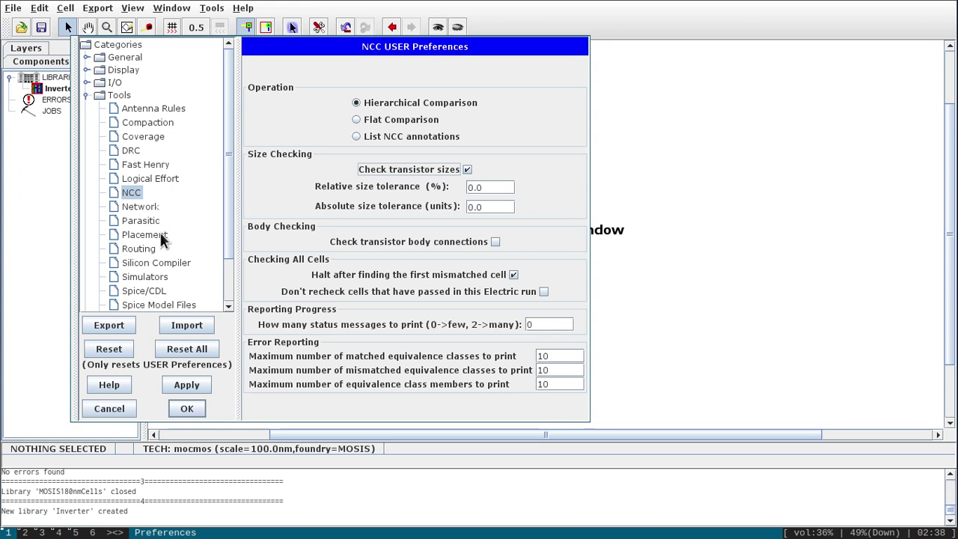
# In the Spice/CDL preferences, choose Spice 3 as the engine and set Parasitics to Trans area/perim only.
pyautogui.click(153, 292)
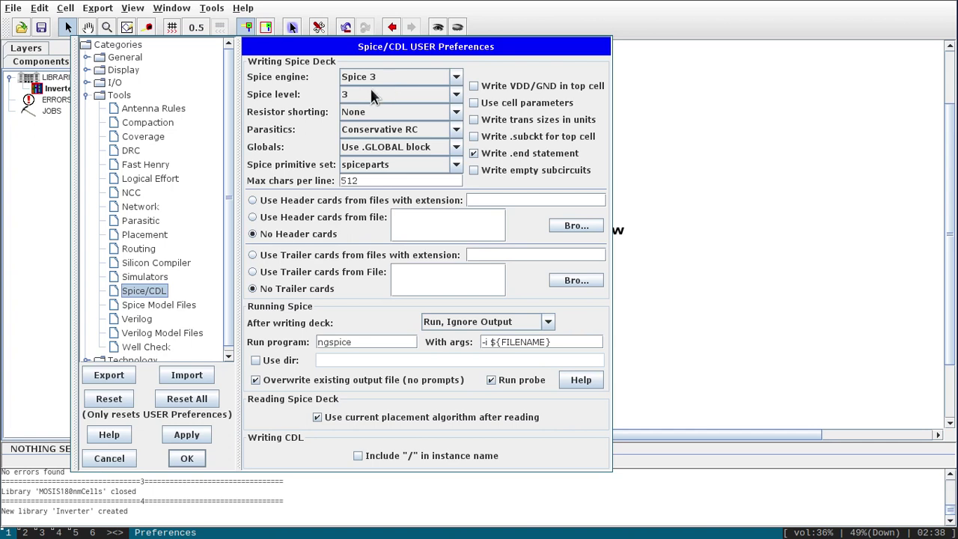
pyautogui.click(457, 78)
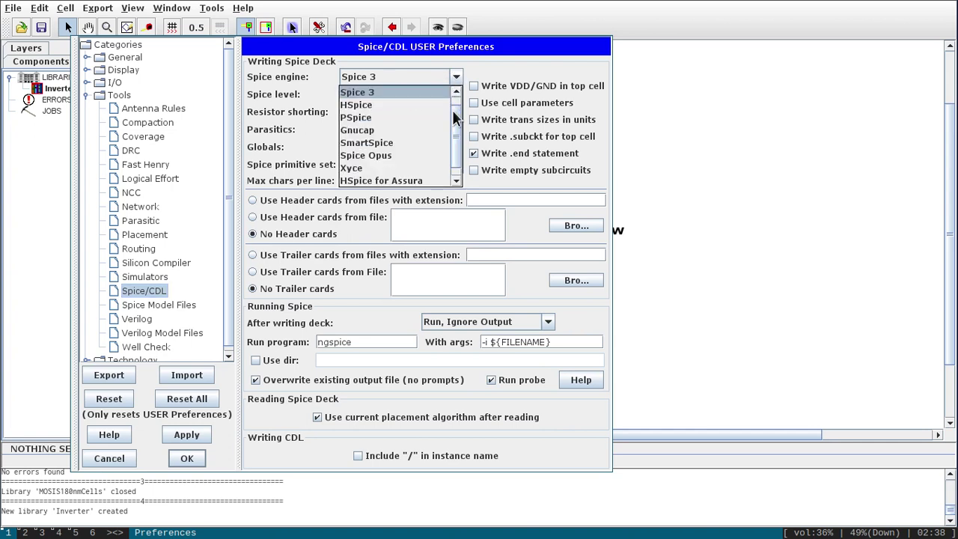
pyautogui.click(372, 92)
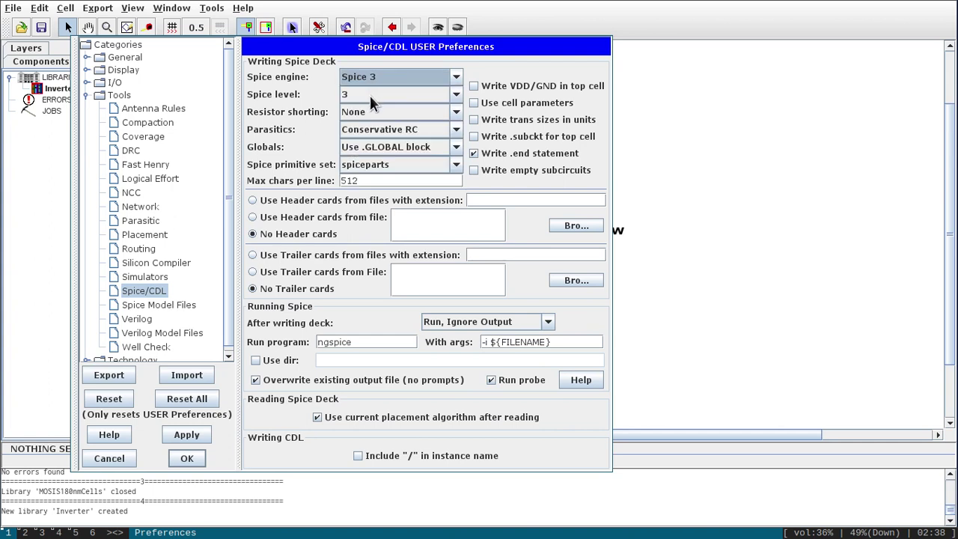
pyautogui.click(407, 131)
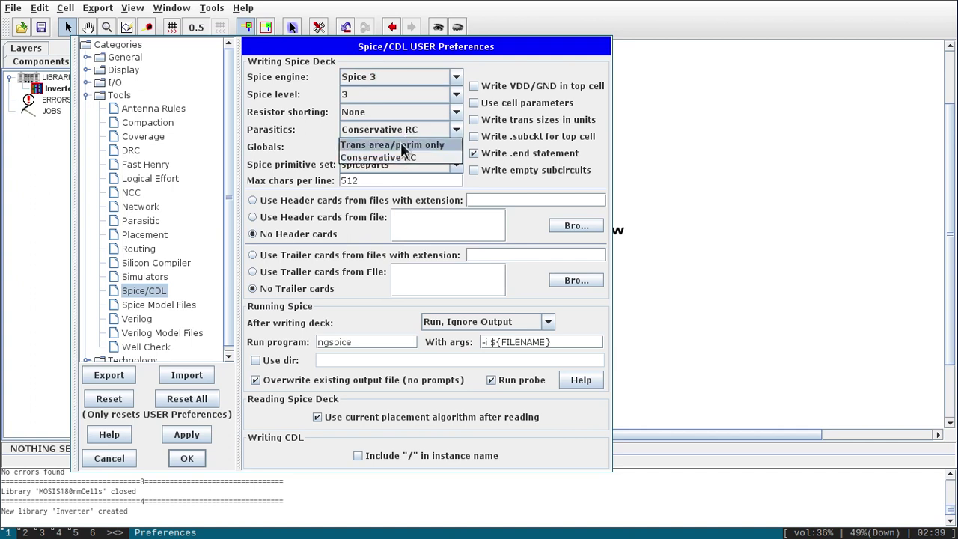
pyautogui.click(402, 145)
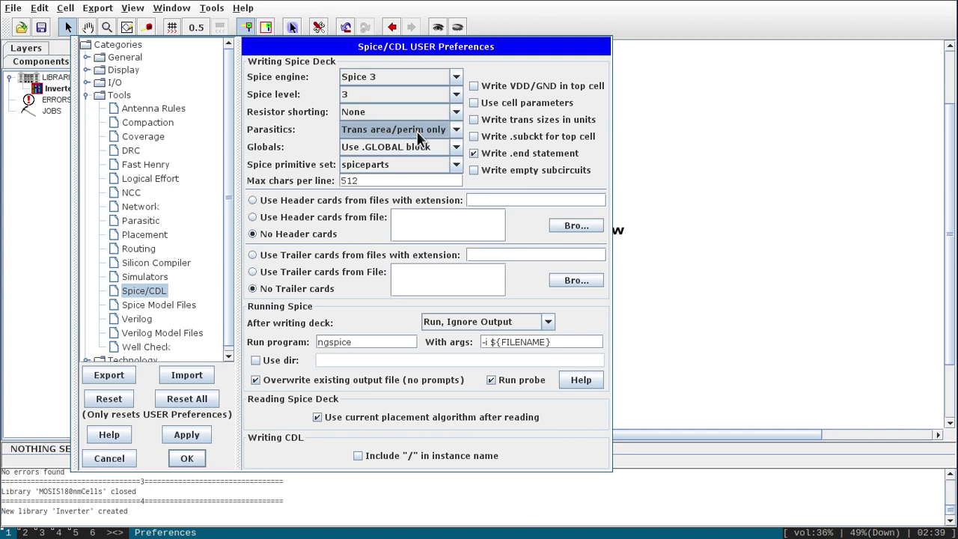
# Set Parasitics to Conservative RC and the action after writing the deck to Run, Ignore Output.
pyautogui.click(418, 133)
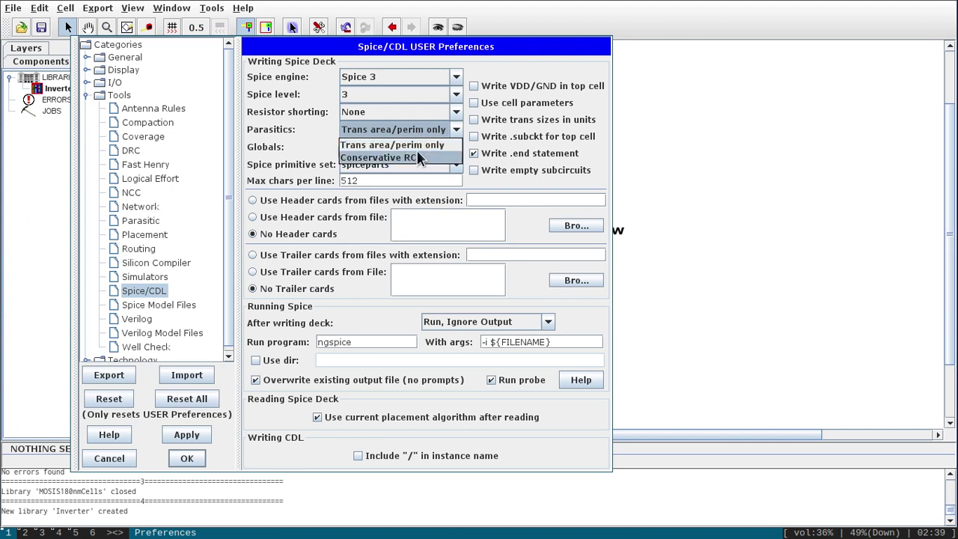
pyautogui.click(419, 158)
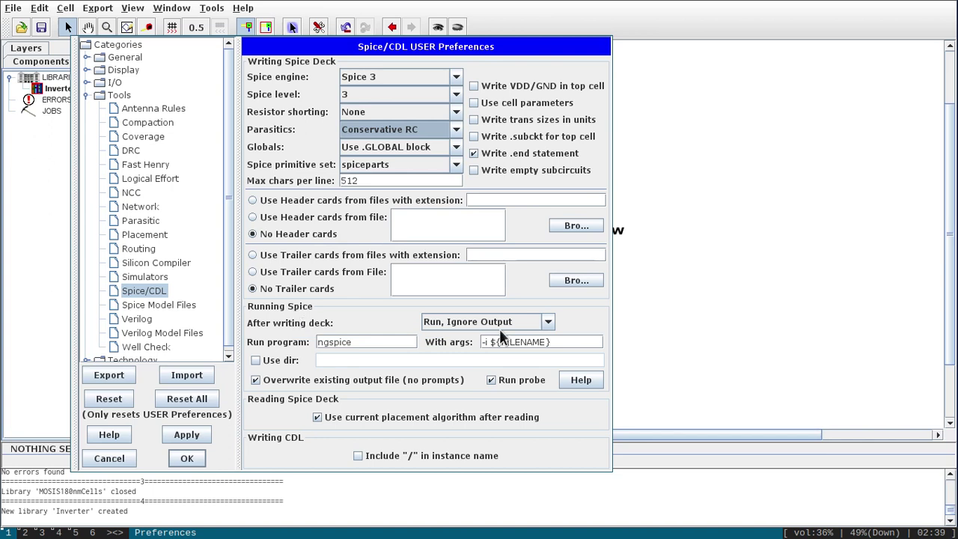
pyautogui.click(548, 322)
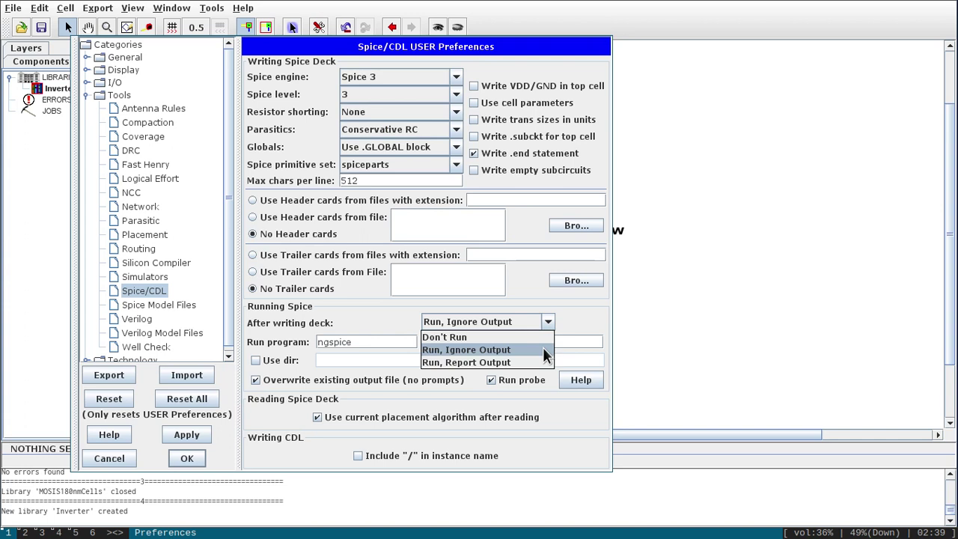
pyautogui.click(541, 337)
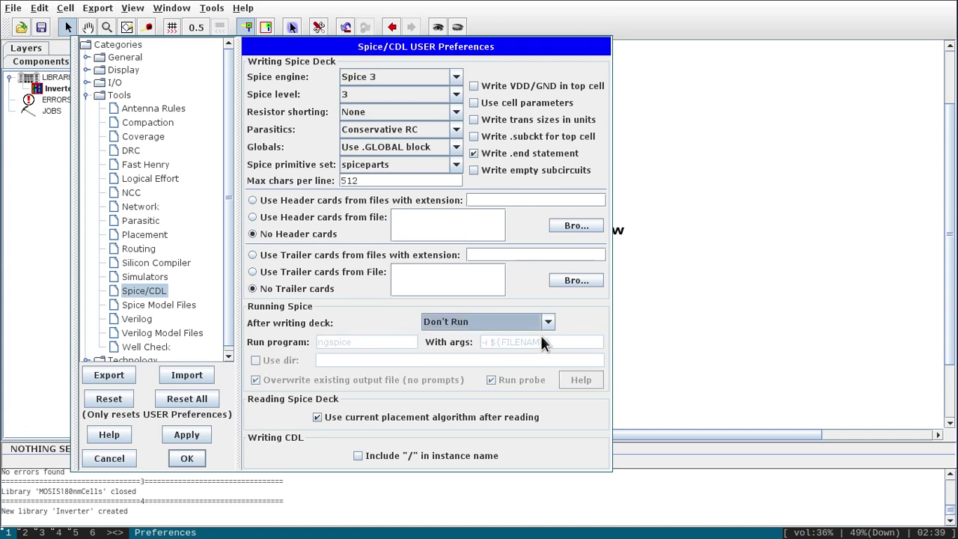
pyautogui.click(548, 323)
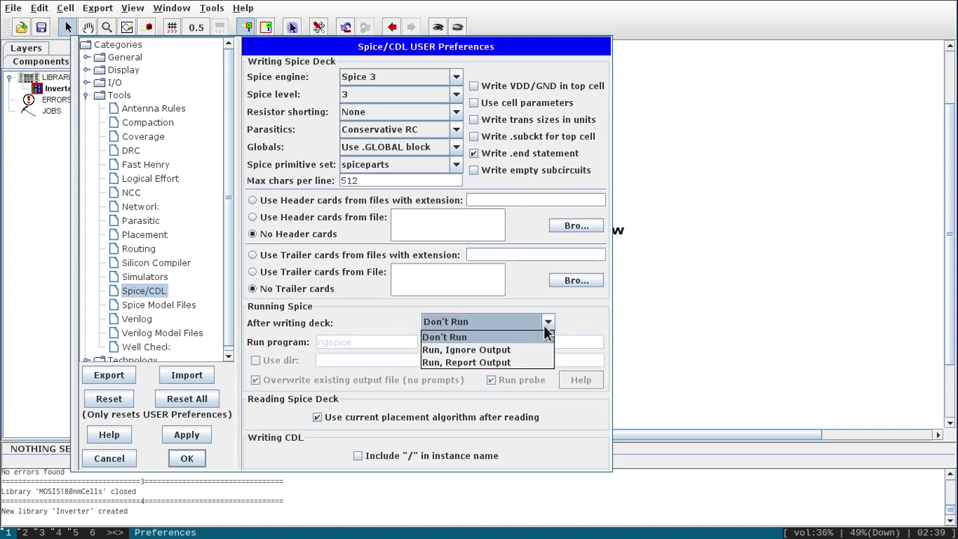
pyautogui.click(541, 352)
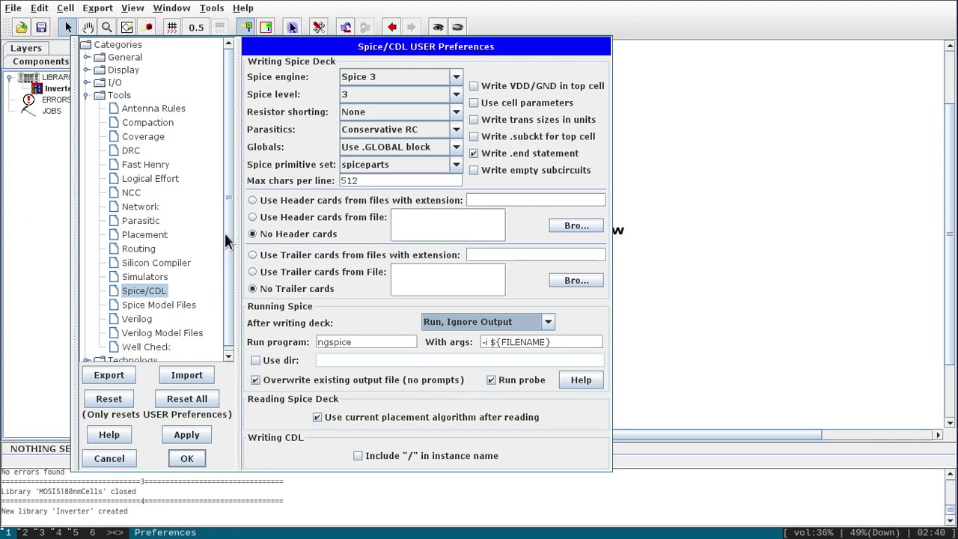
# Expand the Technology preferences category and review the mocmos project technology settings.
pyautogui.scroll(-1, 229, 258)
pyautogui.click(153, 355)
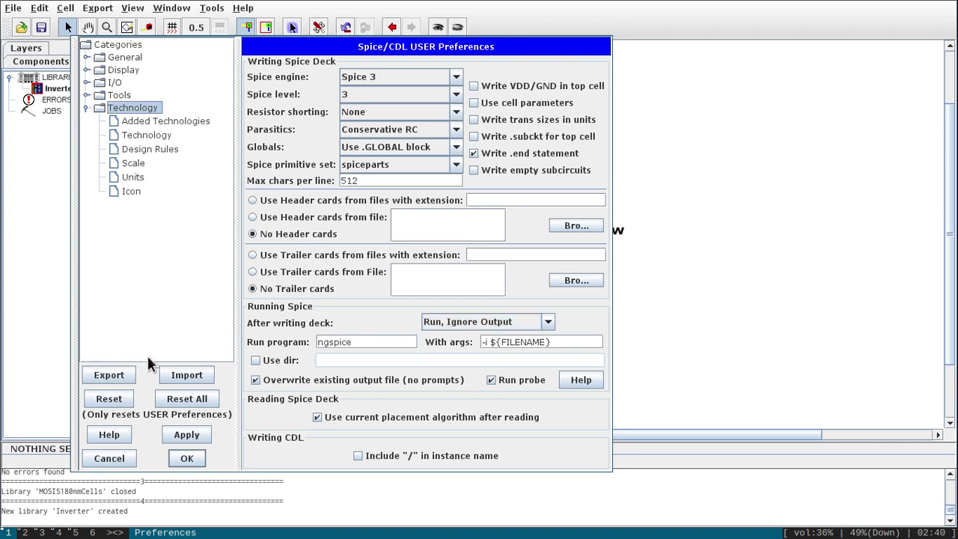
pyautogui.click(142, 135)
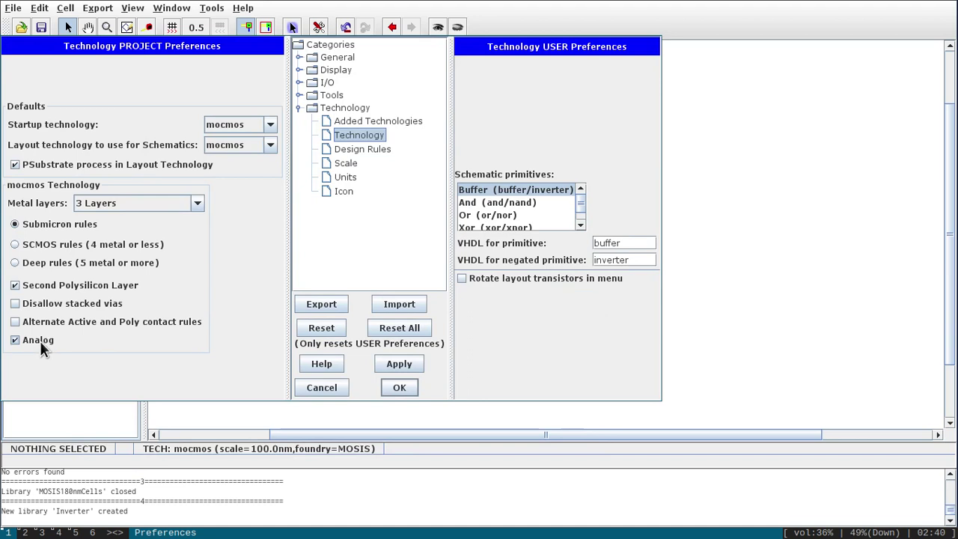
# In the Scale preferences, select the mocmos technology at 100 nanometers and apply the preferences.
pyautogui.click(346, 163)
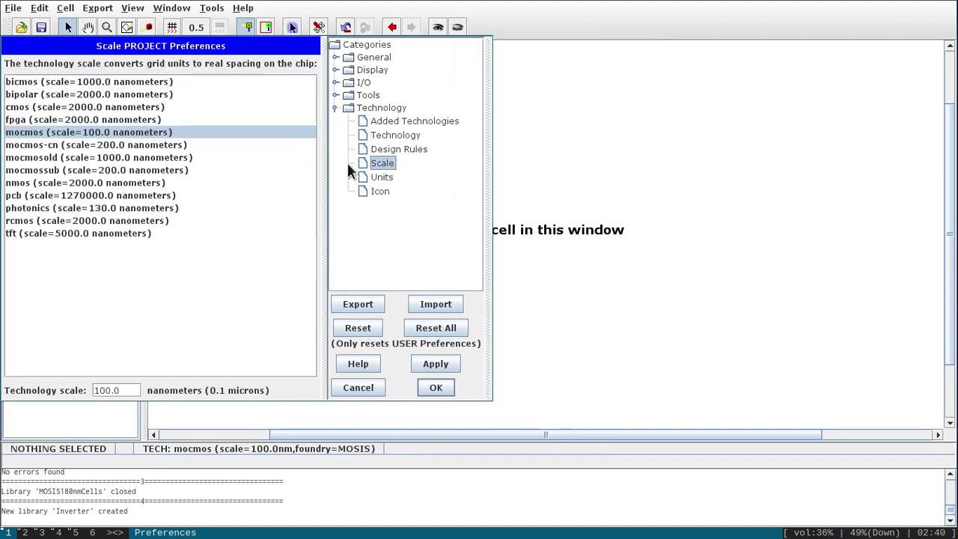
pyautogui.click(127, 147)
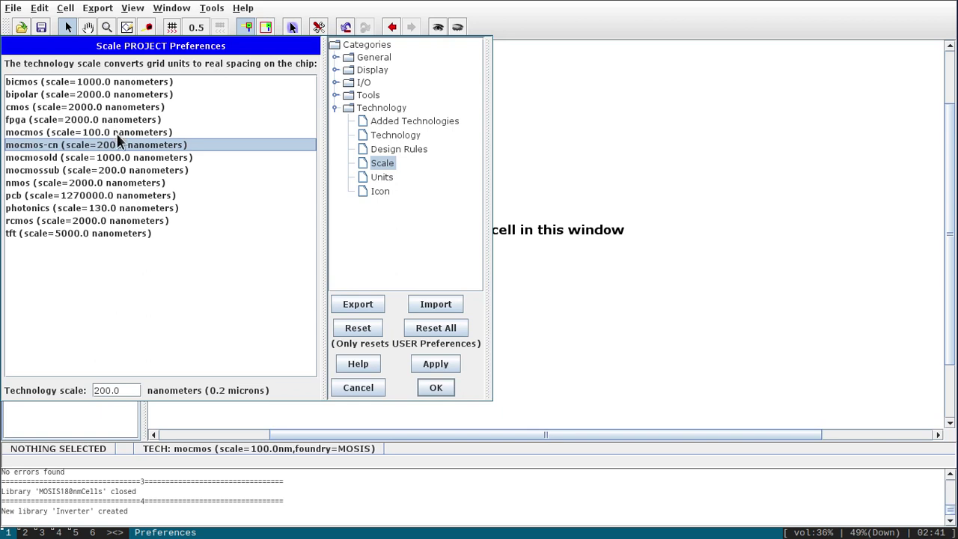
pyautogui.click(116, 133)
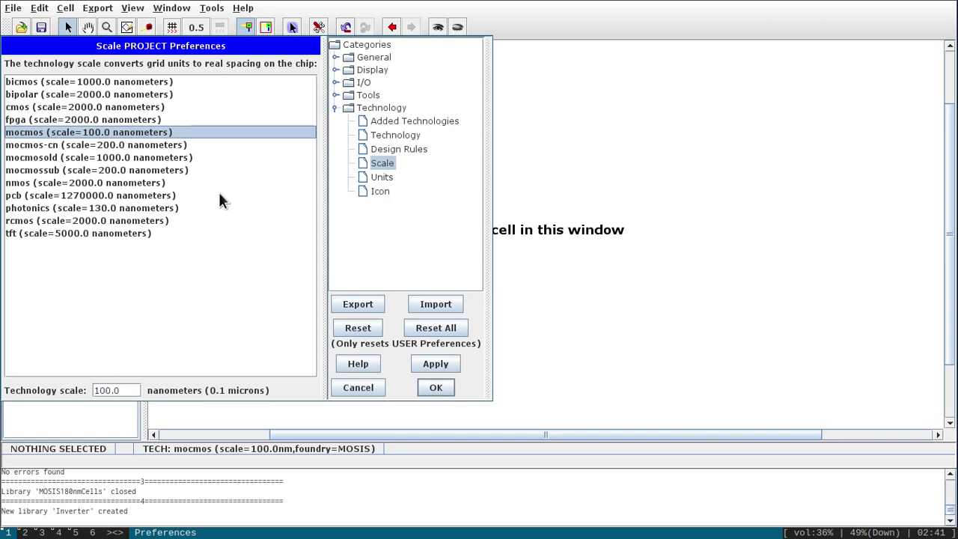
pyautogui.click(433, 366)
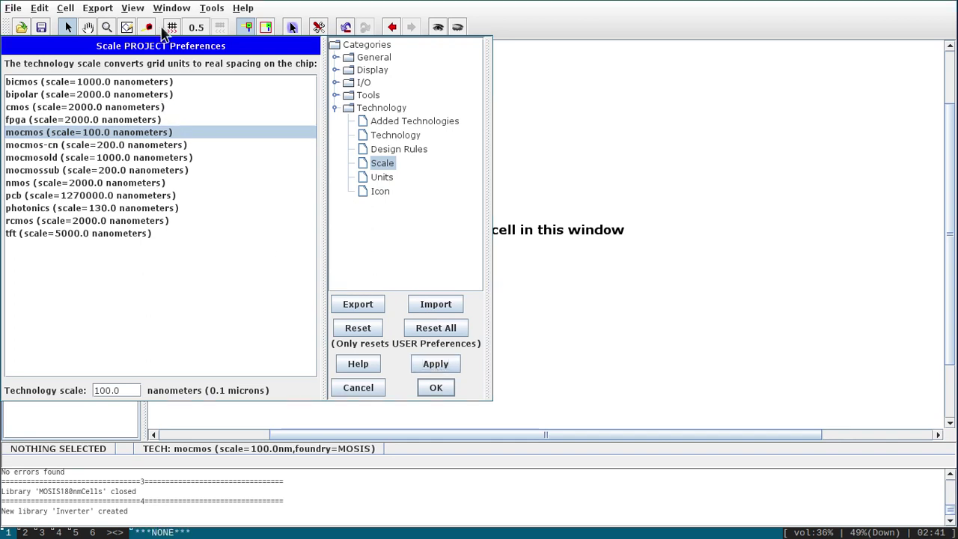
# Review the Icon generation preferences and accept the preferences.
pyautogui.moveTo(191, 63); pyautogui.dragTo(275, 66)
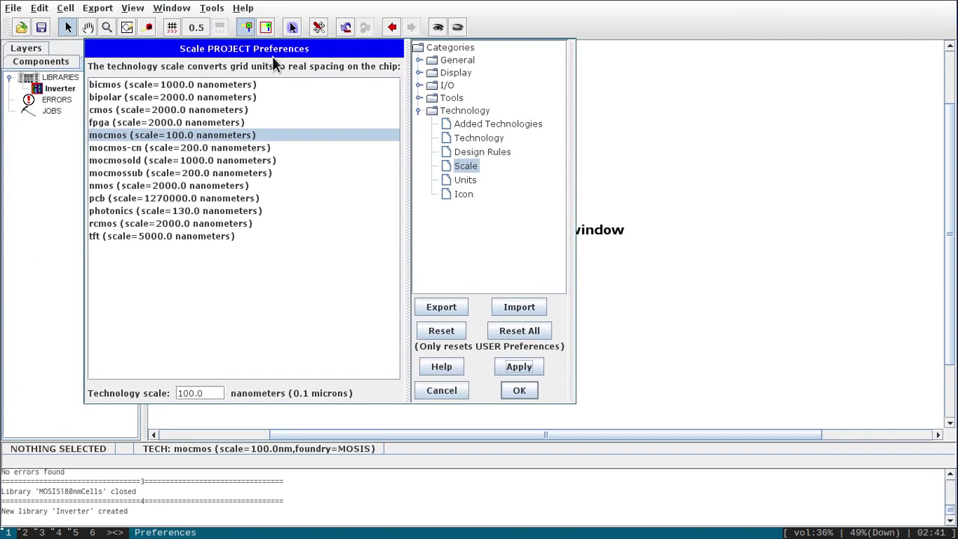
pyautogui.click(461, 193)
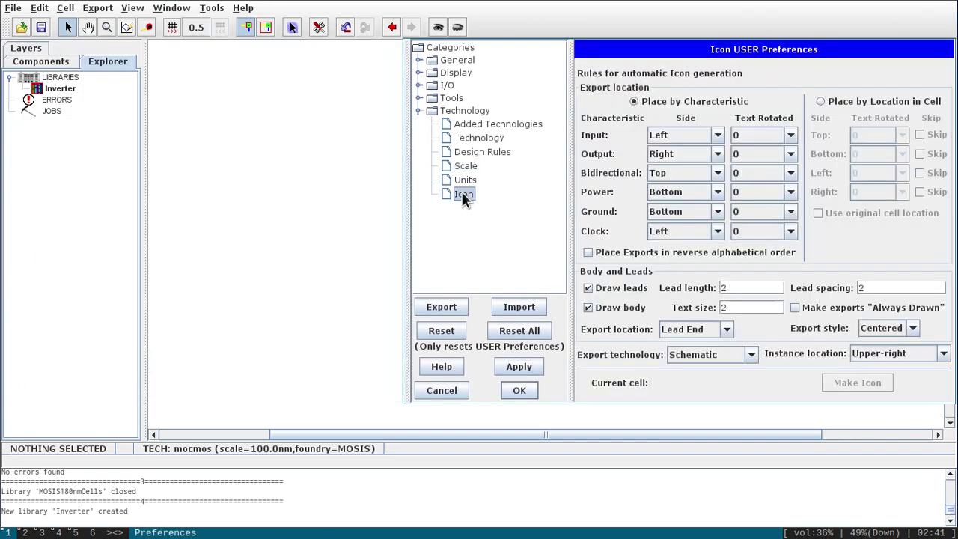
pyautogui.click(519, 388)
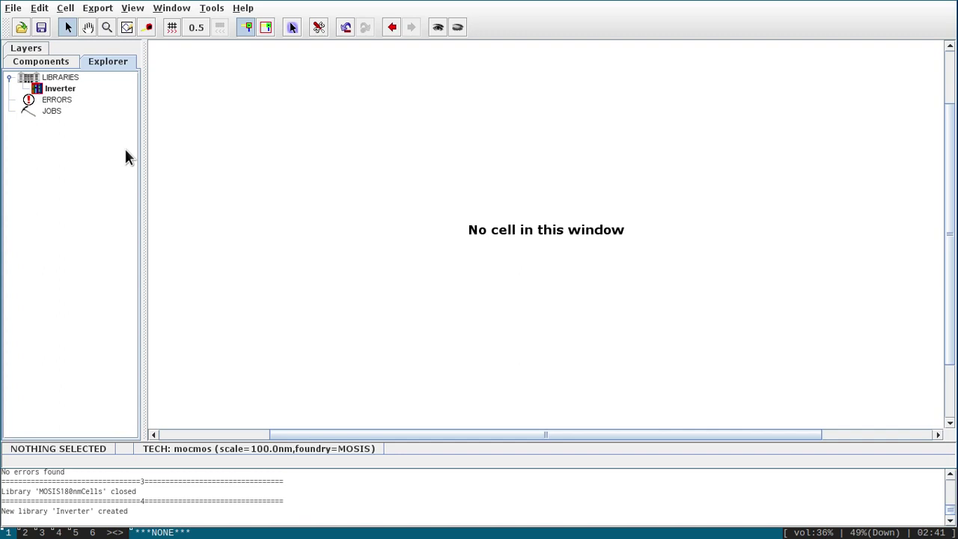
# Create a schematic cell named NOT in the Inverter library and select it in the expanded library tree.
pyautogui.click(66, 12)
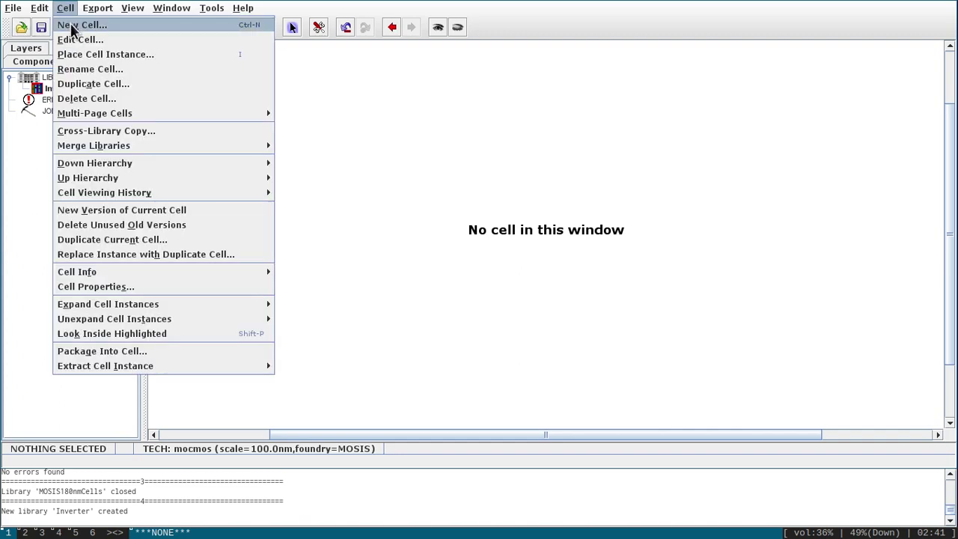
pyautogui.click(74, 25)
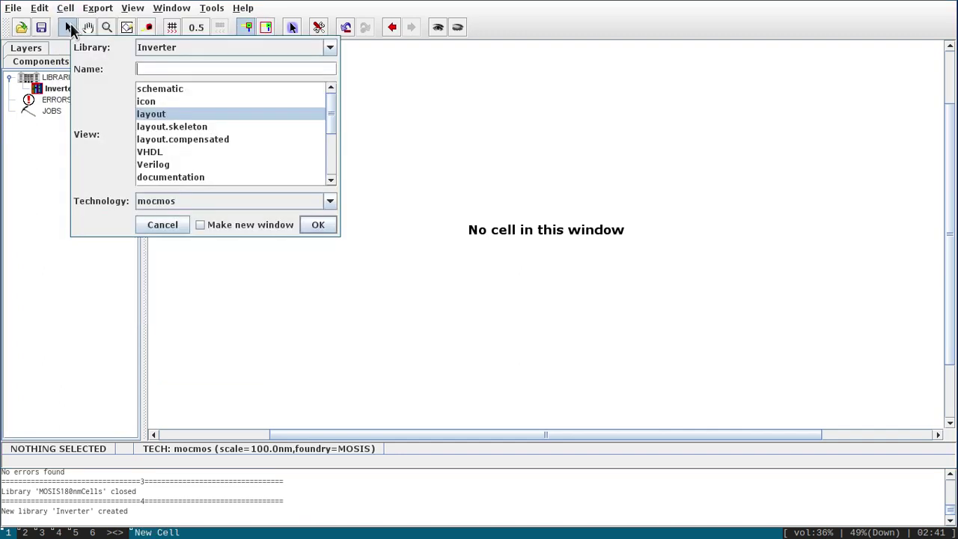
pyautogui.click(177, 89)
pyautogui.click(161, 69)
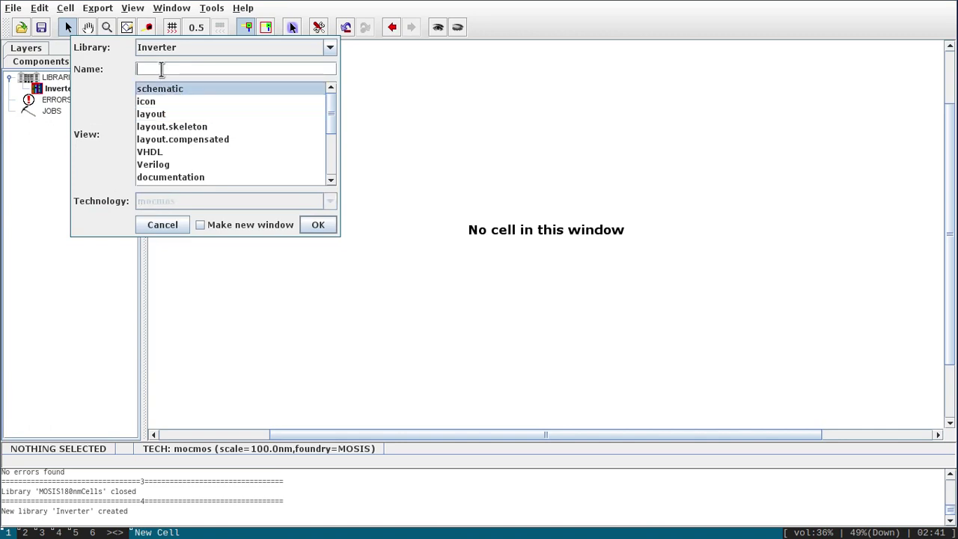
pyautogui.write('NOT')
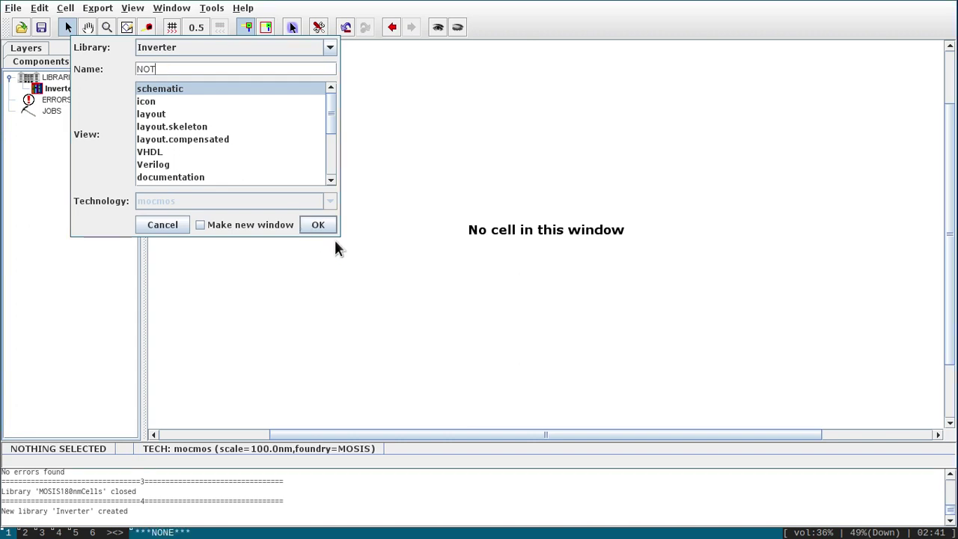
pyautogui.click(317, 225)
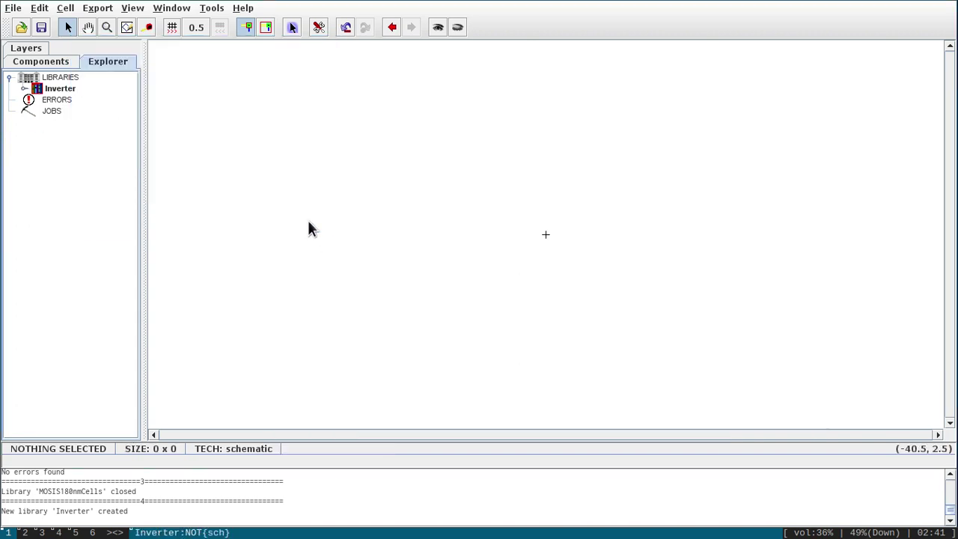
pyautogui.click(23, 88)
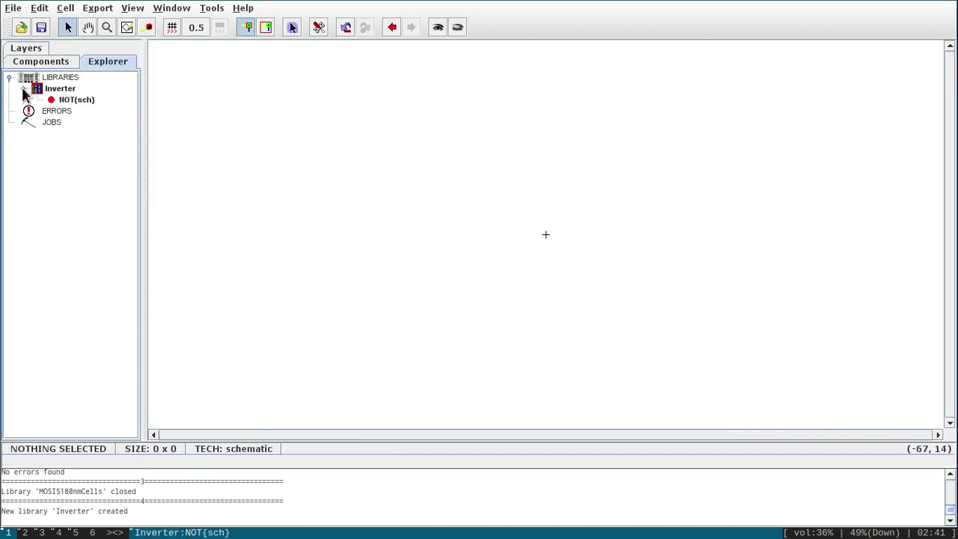
pyautogui.click(65, 103)
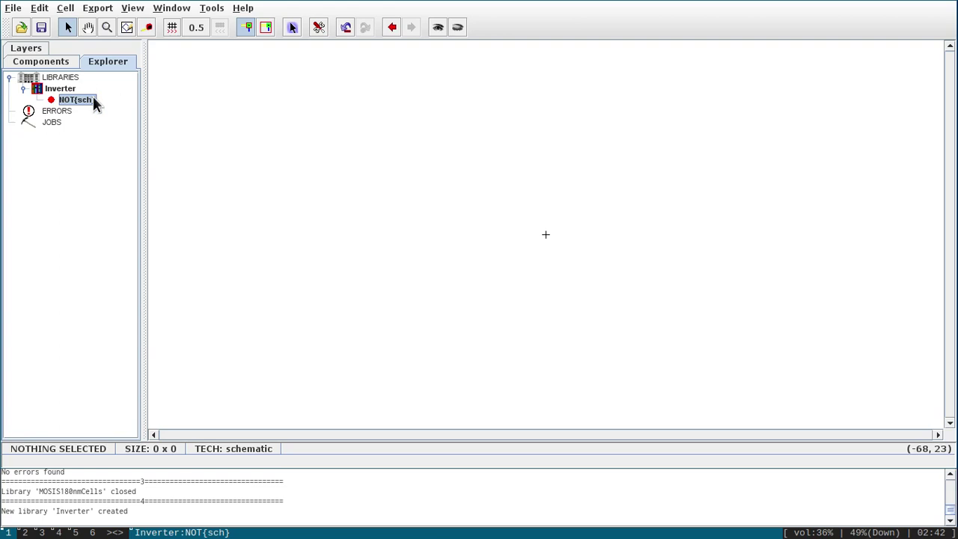
# Place a 4-port pMOS transistor in the NOT schematic at about X -7, Y 6.5.
pyautogui.click(58, 66)
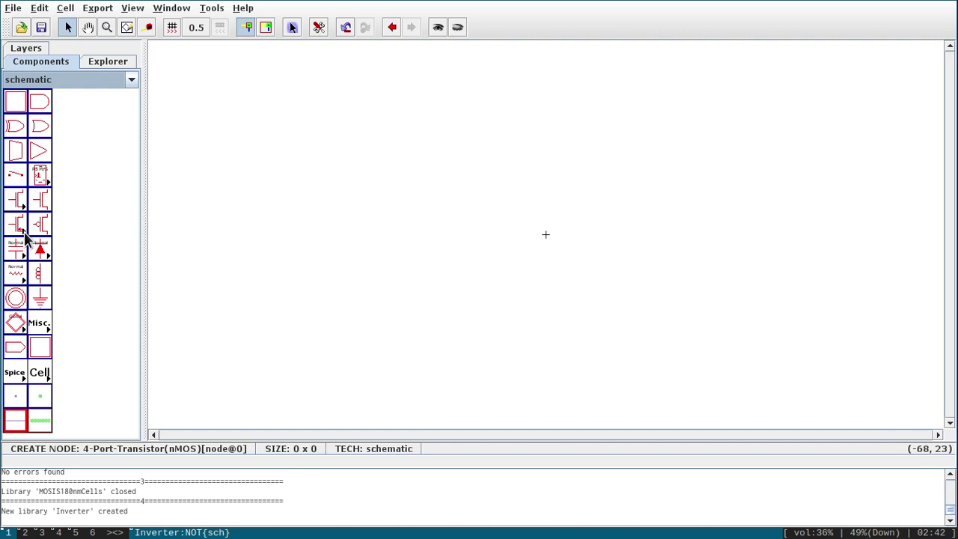
pyautogui.click(25, 236)
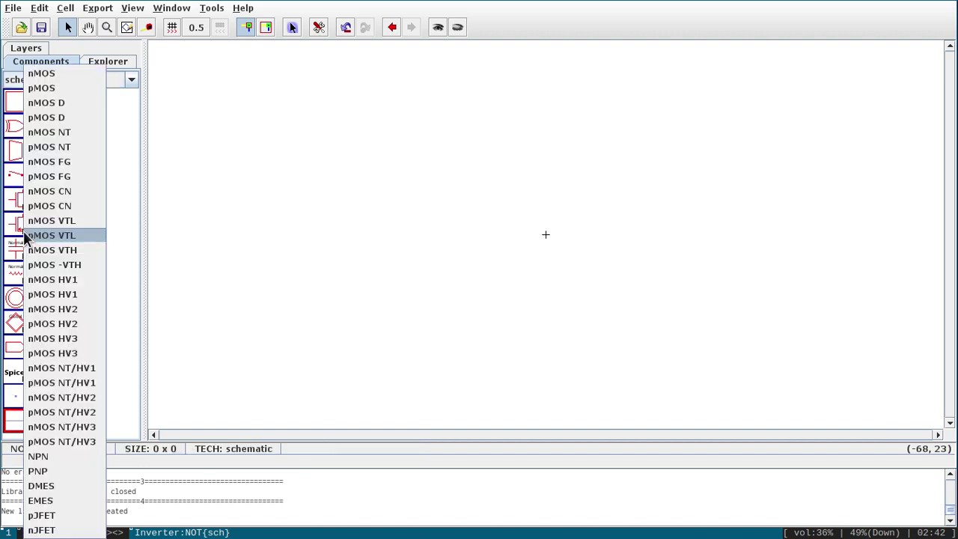
pyautogui.click(55, 87)
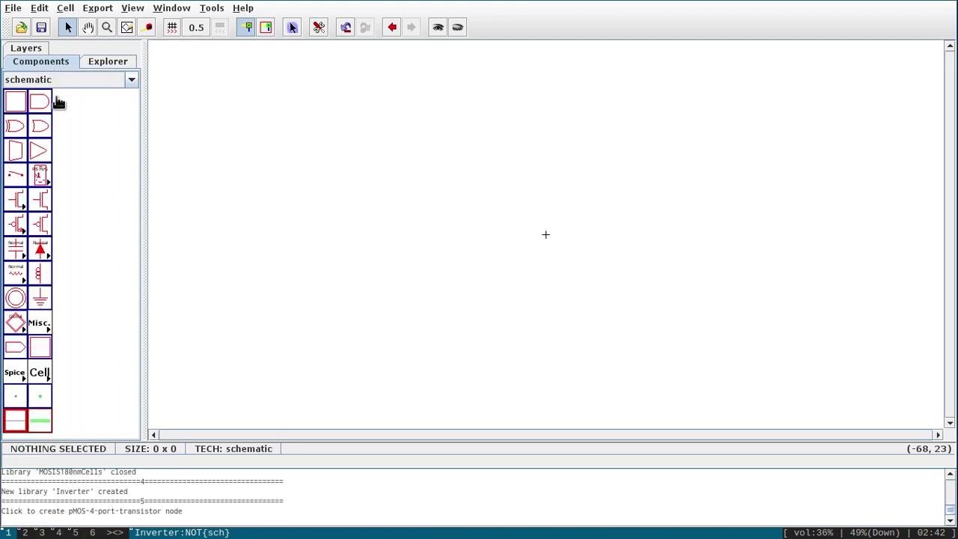
pyautogui.click(509, 198)
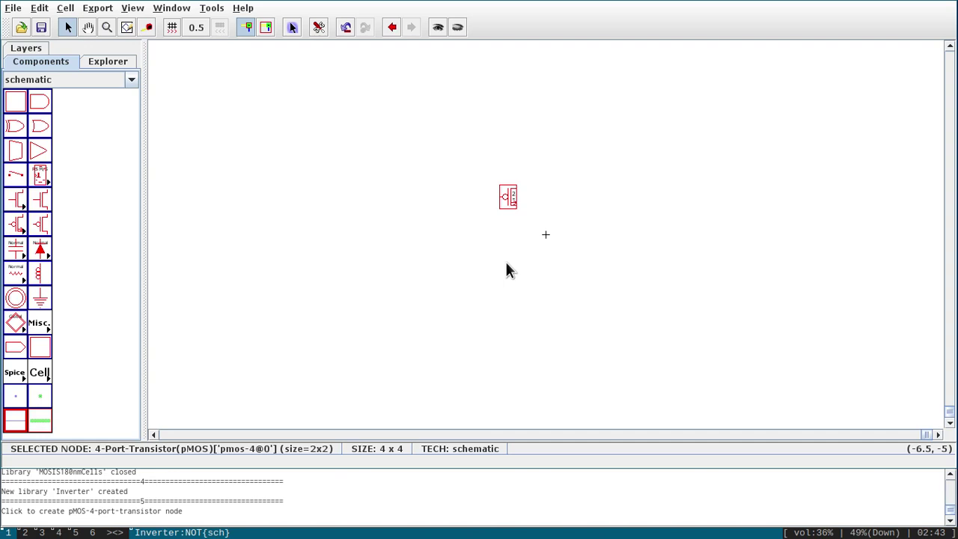
# Mirror the placed pMOS transistor up-down.
pyautogui.click(211, 9)
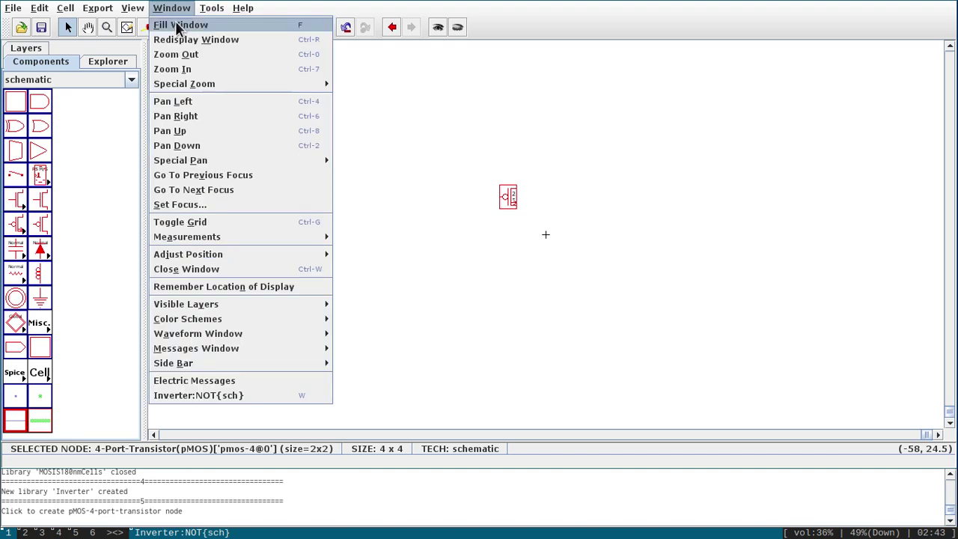
pyautogui.click(179, 27)
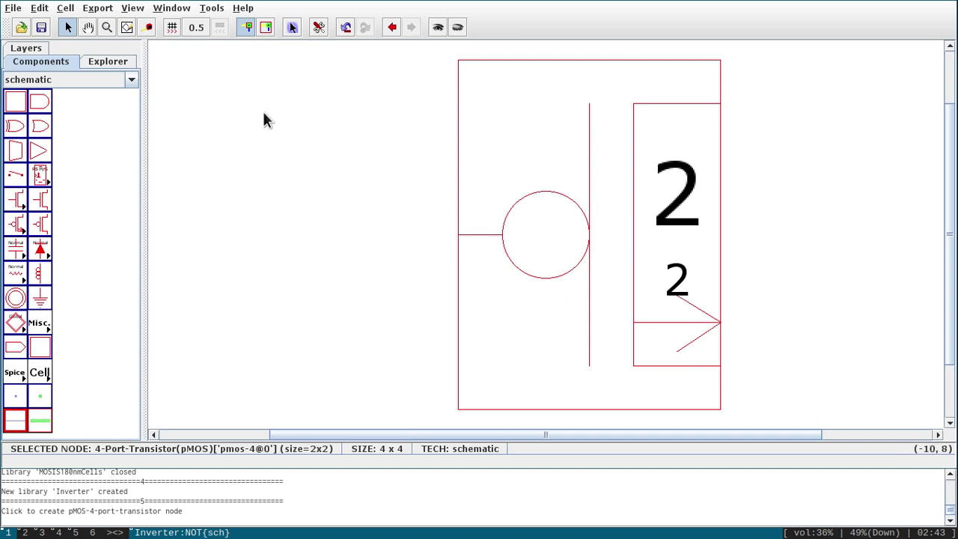
pyautogui.click(39, 7)
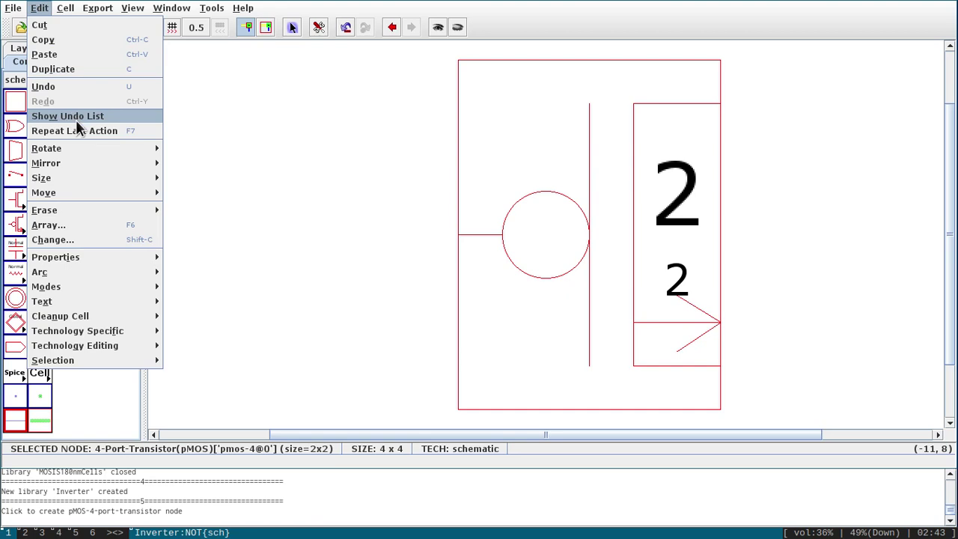
pyautogui.moveTo(95, 165)
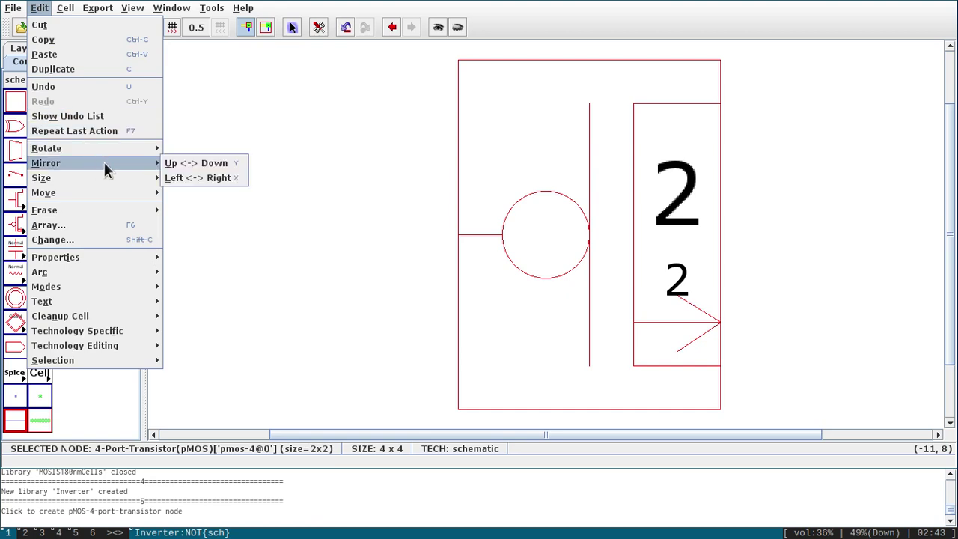
pyautogui.click(187, 165)
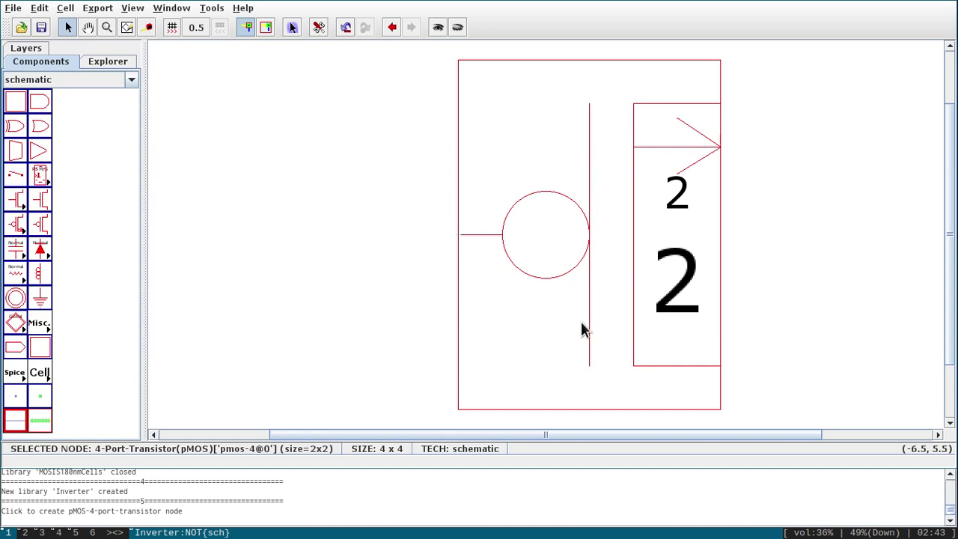
# Name the pMOS transistor M1 and set its width to 20 in its object properties.
pyautogui.click(40, 9)
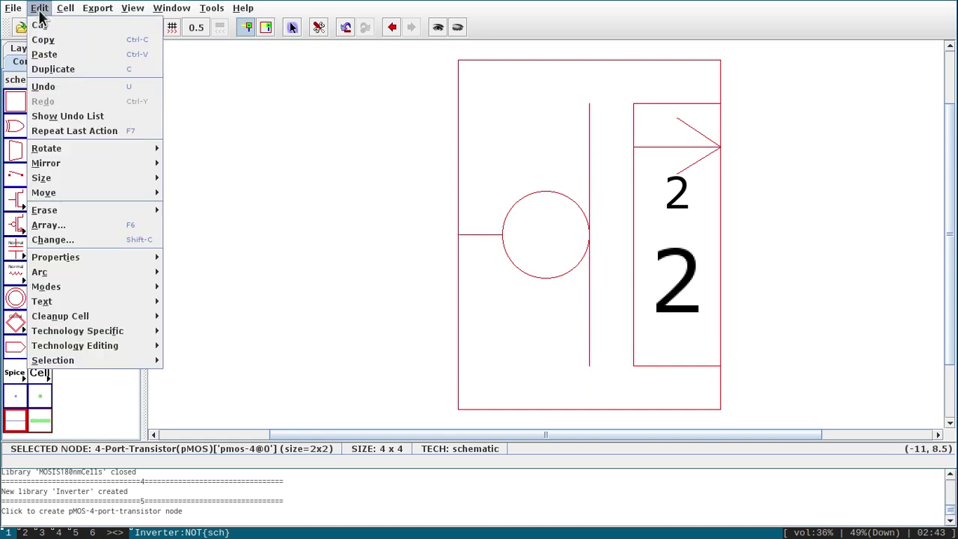
pyautogui.moveTo(97, 255)
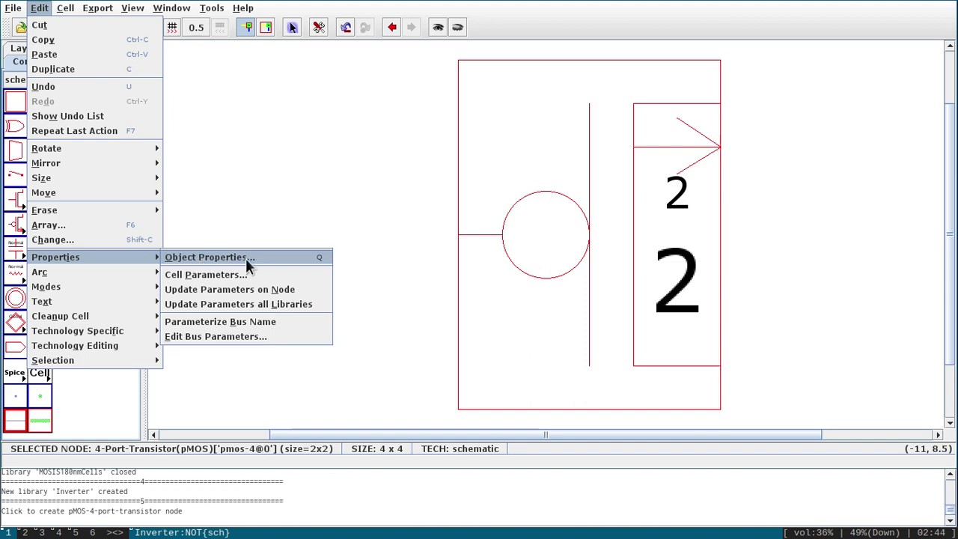
pyautogui.click(305, 256)
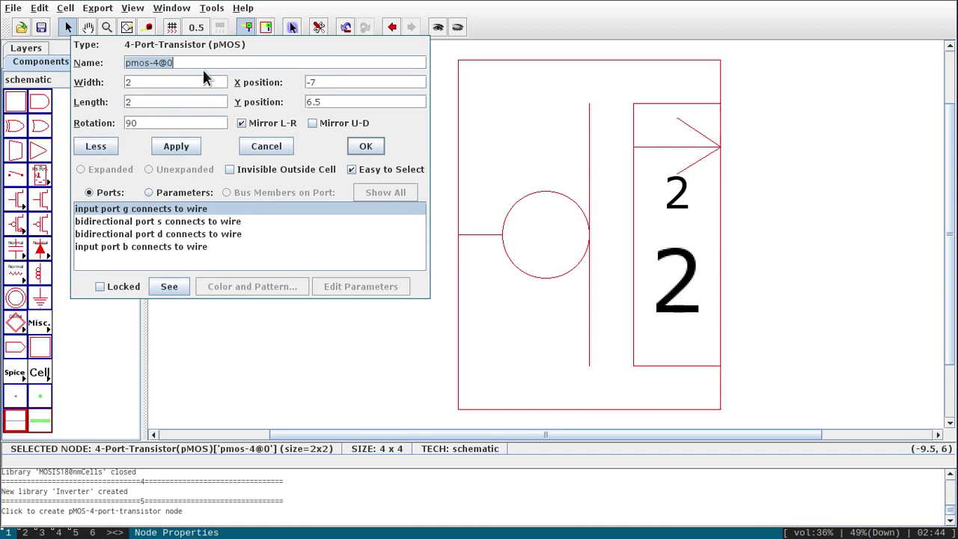
pyautogui.write('M1')
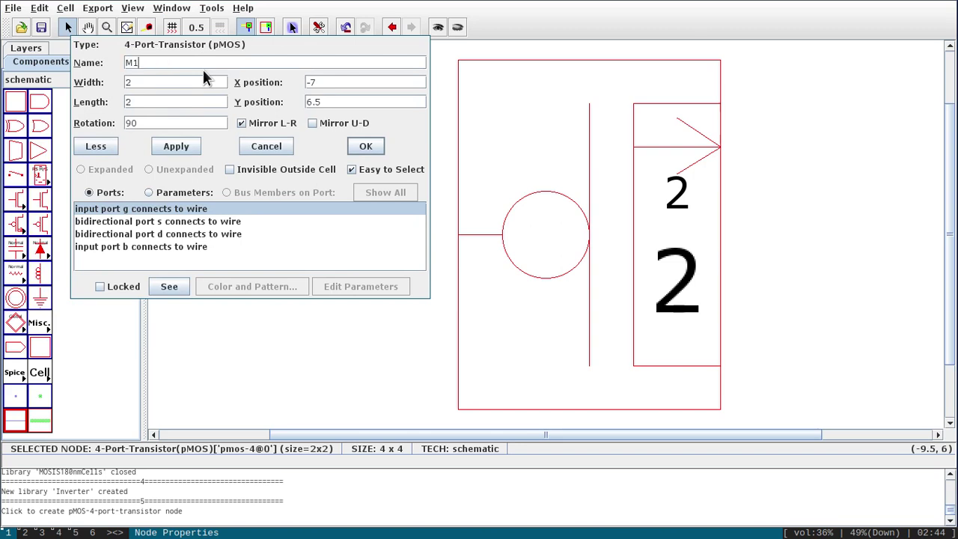
pyautogui.click(184, 85)
pyautogui.write('0')
pyautogui.press('BackSpace')
pyautogui.press('BackSpace')
pyautogui.write('20')
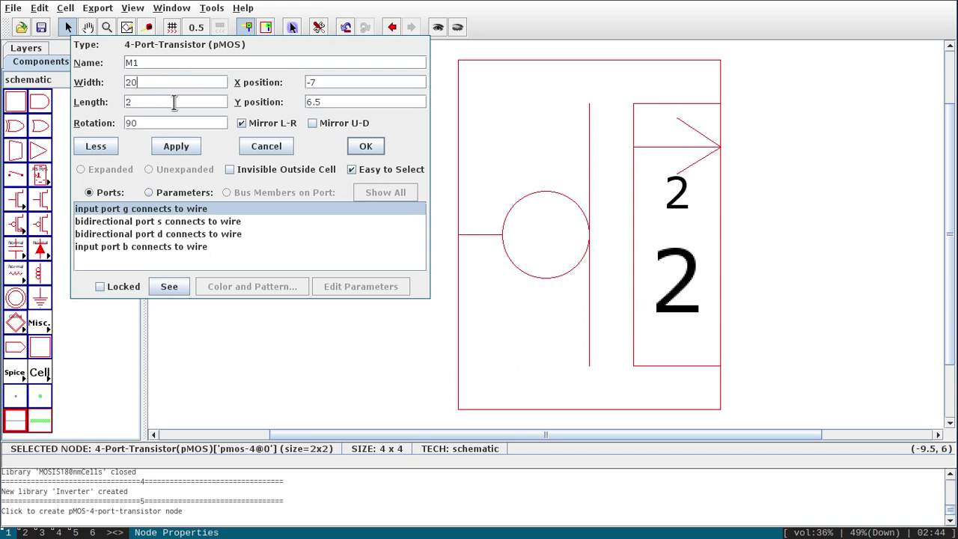
pyautogui.click(171, 102)
pyautogui.click(367, 149)
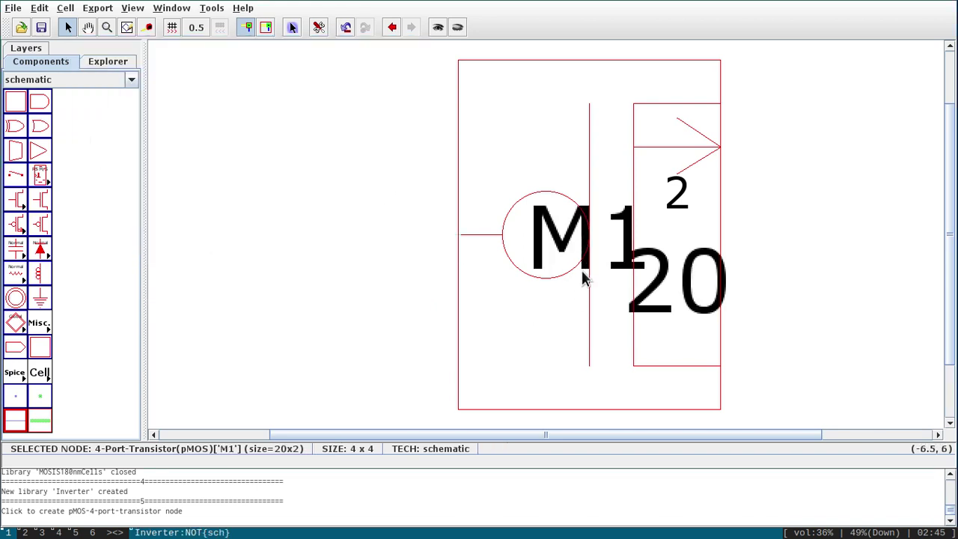
# Move the M1 name label 2.5 units right so it sits beside the pMOS transistor.
pyautogui.click(608, 262)
pyautogui.moveTo(614, 261)
pyautogui.mouseDown()
pyautogui.moveTo(783, 265)
pyautogui.moveTo(829, 225)
pyautogui.mouseUp()
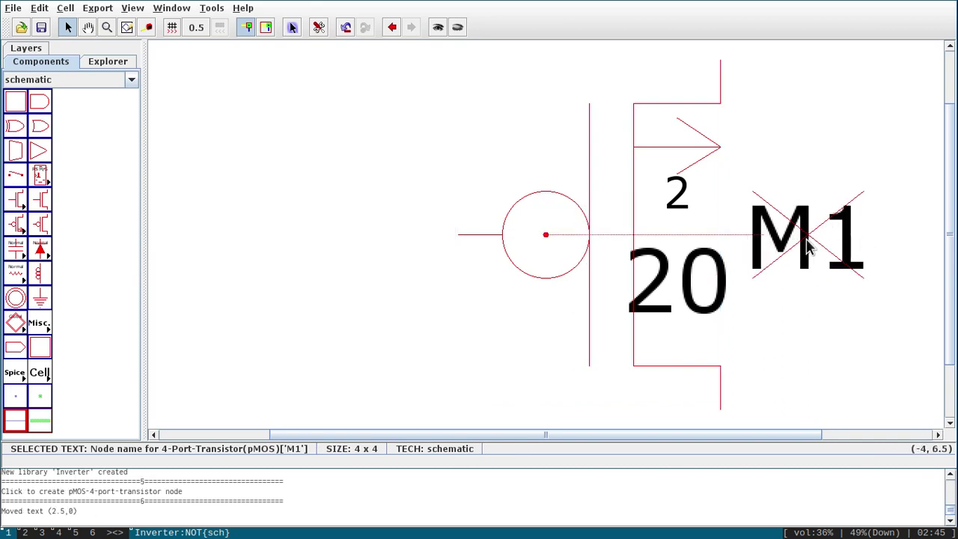
pyautogui.click(592, 327)
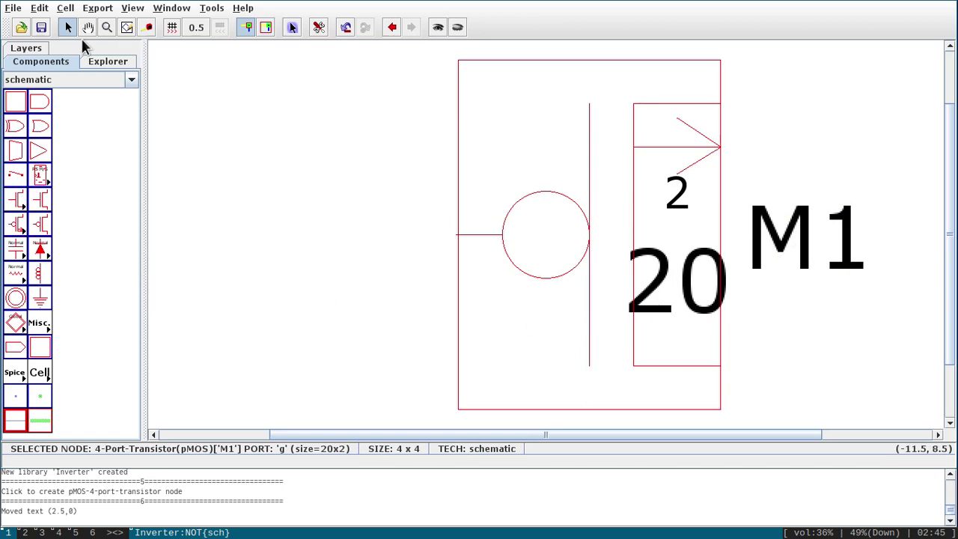
pyautogui.click(306, 284)
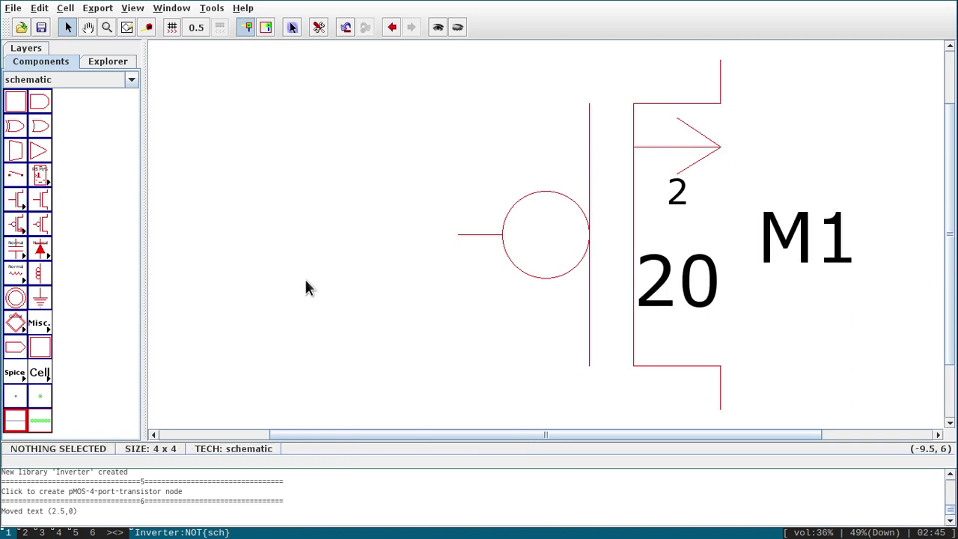
# Place a 4-port nMOS transistor beside M1 at about X -10, Y 6.5.
pyautogui.click(12, 349)
pyautogui.click(25, 234)
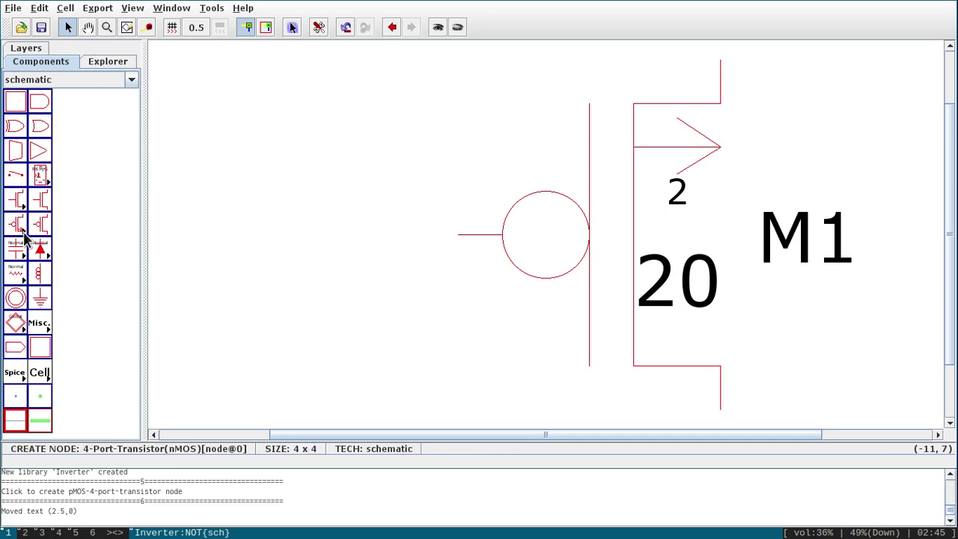
pyautogui.click(29, 239)
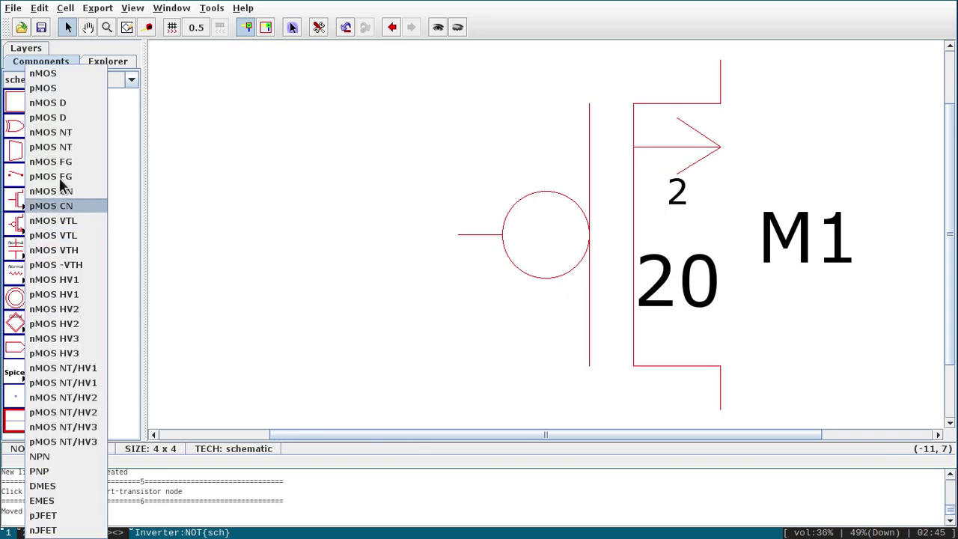
pyautogui.click(82, 73)
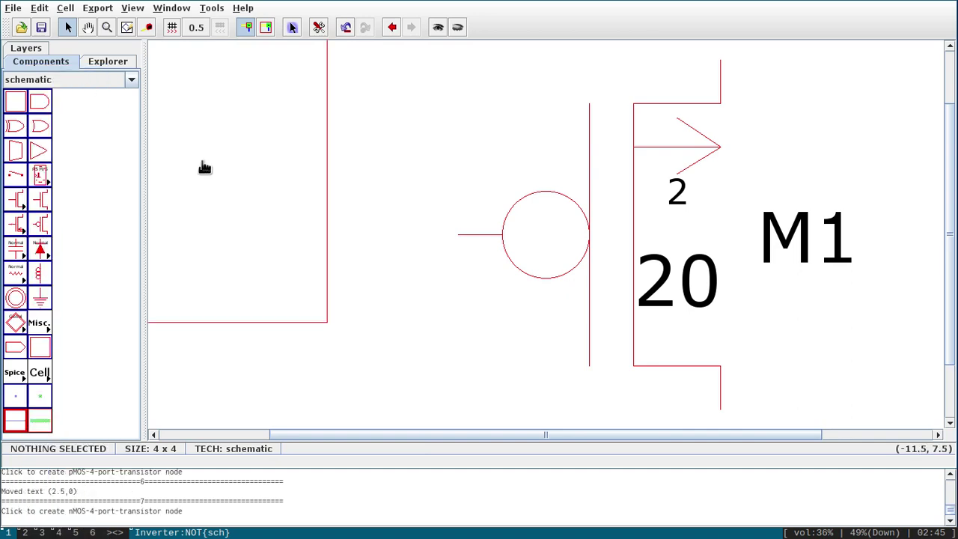
pyautogui.click(297, 259)
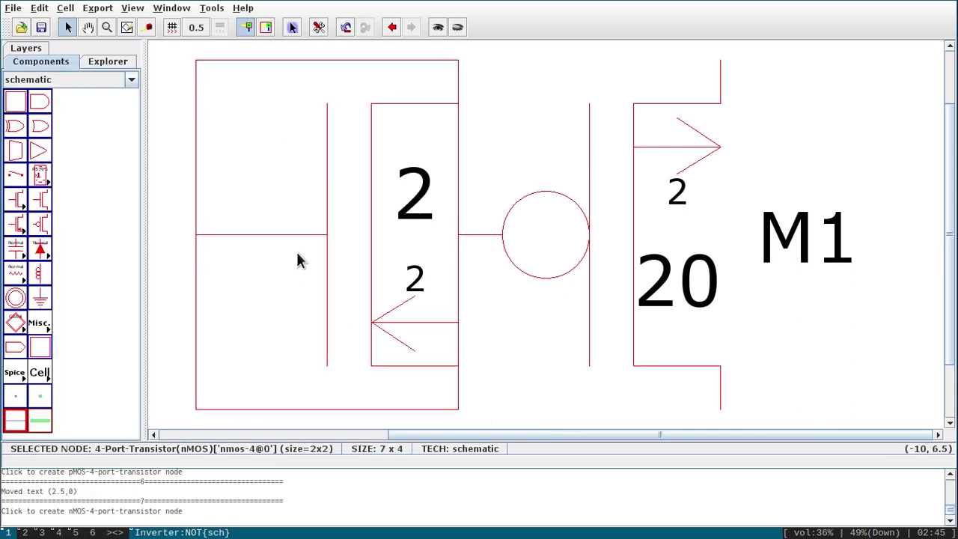
# Arrange the pMOS transistor directly above the nMOS one, with M1 at about X -10, Y 10 and the nMOS at X -10, Y 4.
pyautogui.hotkey('ctrl', '0')
pyautogui.hotkey('ctrl', '0')
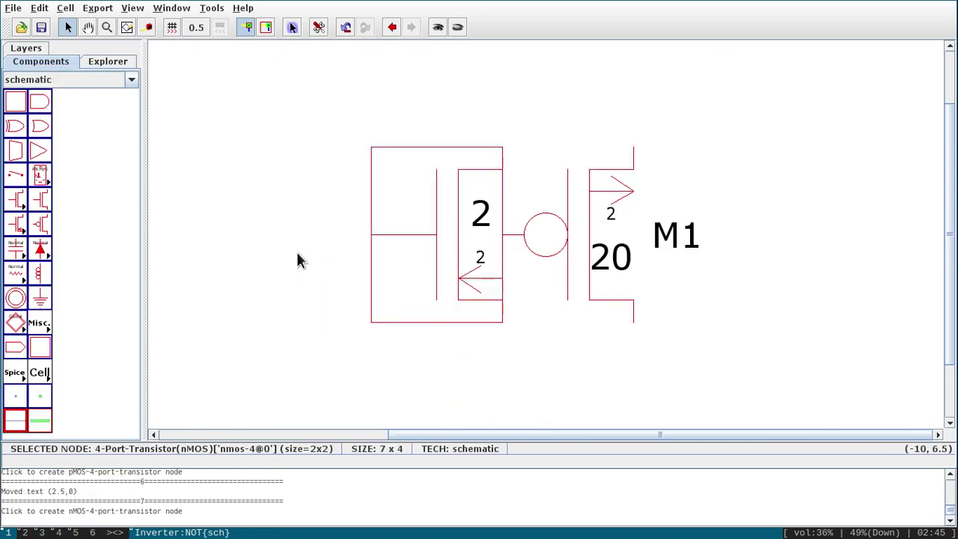
pyautogui.moveTo(574, 263); pyautogui.dragTo(505, 156)
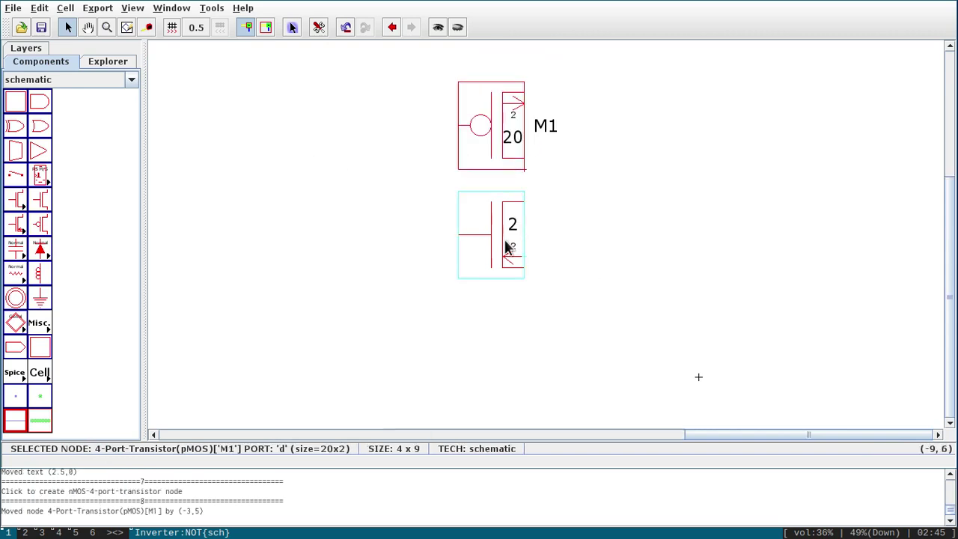
pyautogui.moveTo(507, 246); pyautogui.dragTo(506, 297)
pyautogui.moveTo(503, 176); pyautogui.dragTo(504, 210)
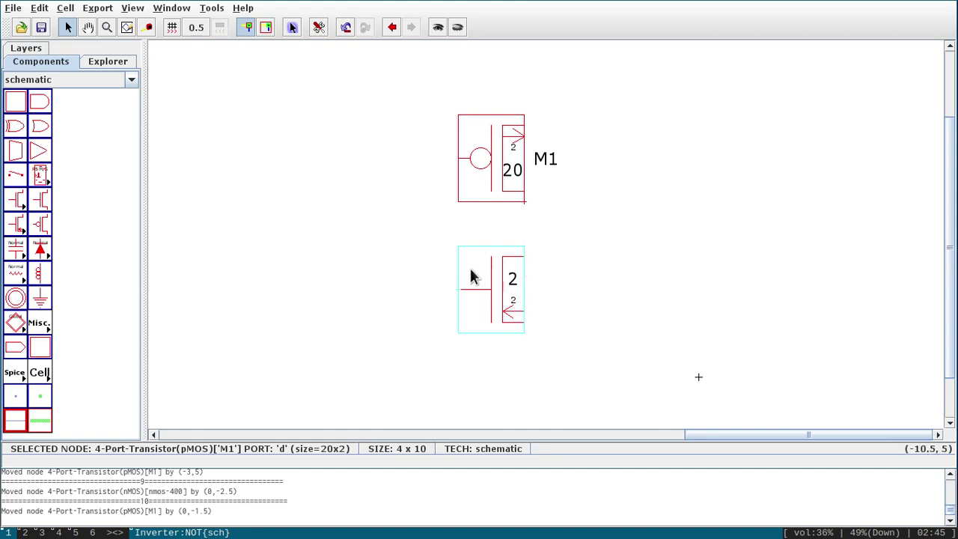
# Name the nMOS transistor M2 with width 10, and move its name label 2.5 units right, beside the symbol.
pyautogui.click(488, 311)
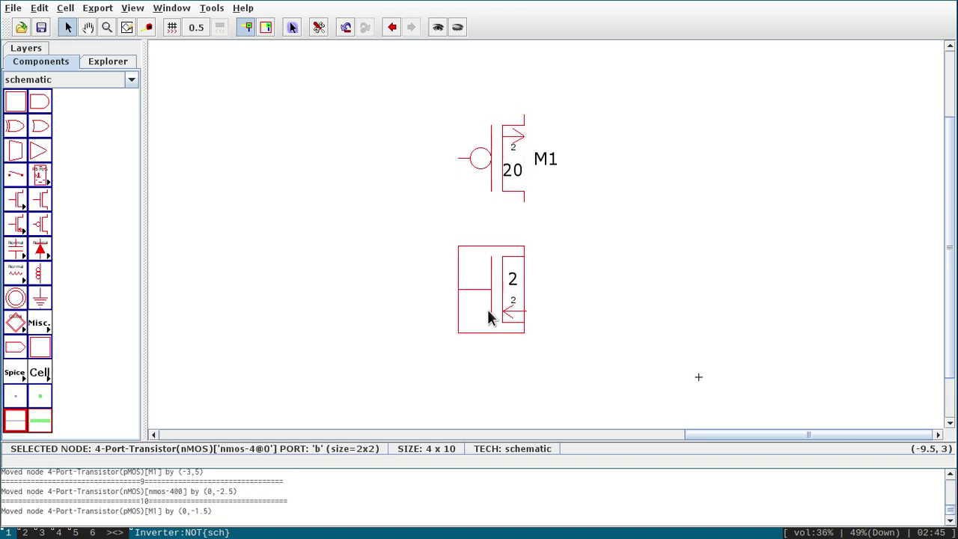
pyautogui.doubleClick(487, 309)
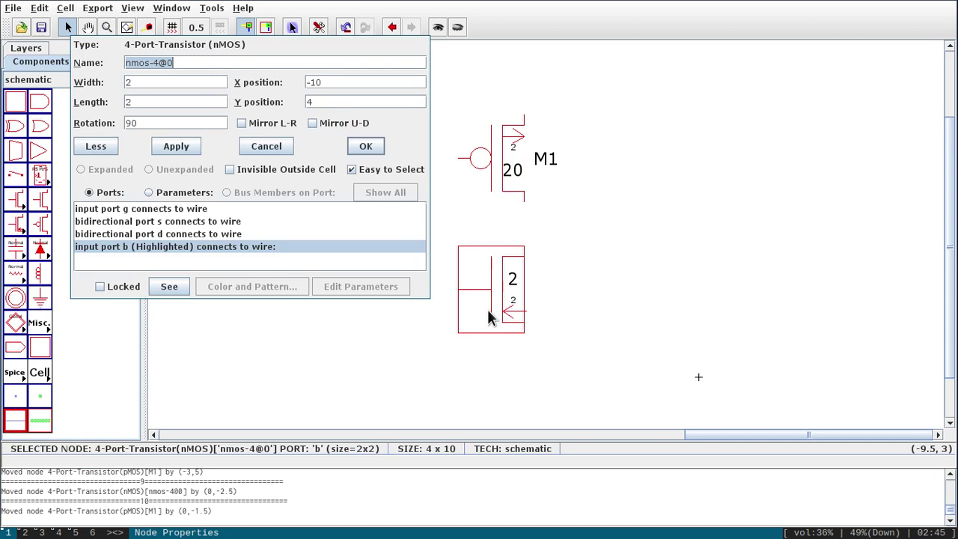
pyautogui.write('M2')
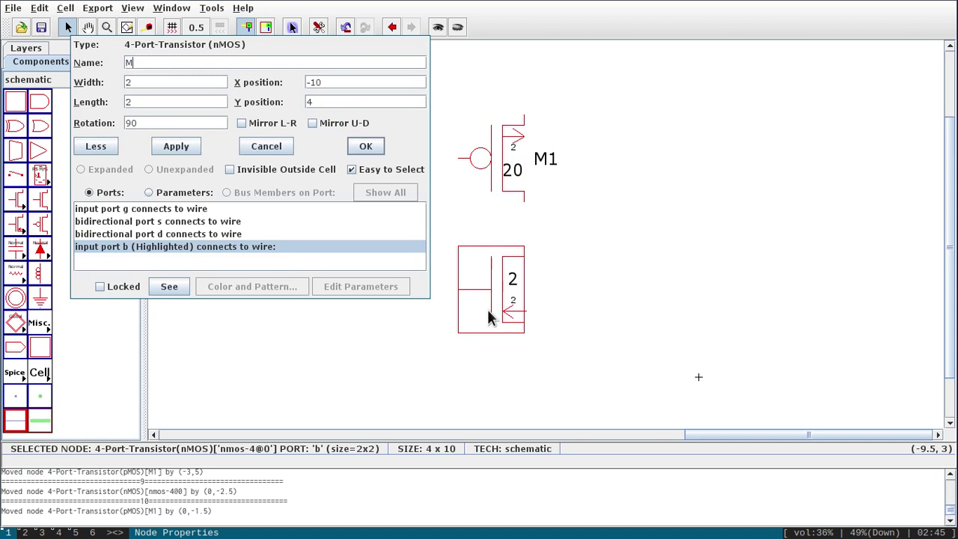
pyautogui.click(148, 82)
pyautogui.press('BackSpace')
pyautogui.write('10')
pyautogui.click(365, 149)
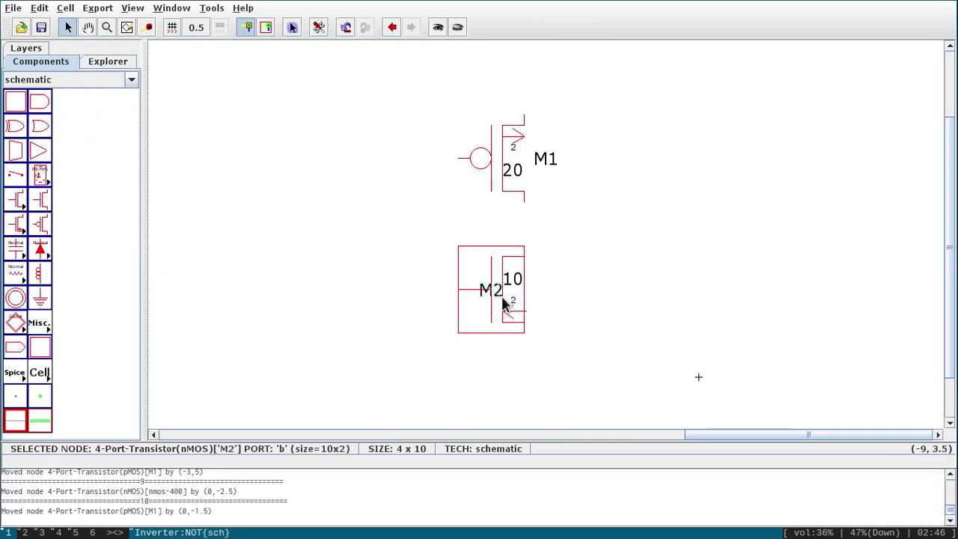
pyautogui.moveTo(503, 302); pyautogui.dragTo(553, 299)
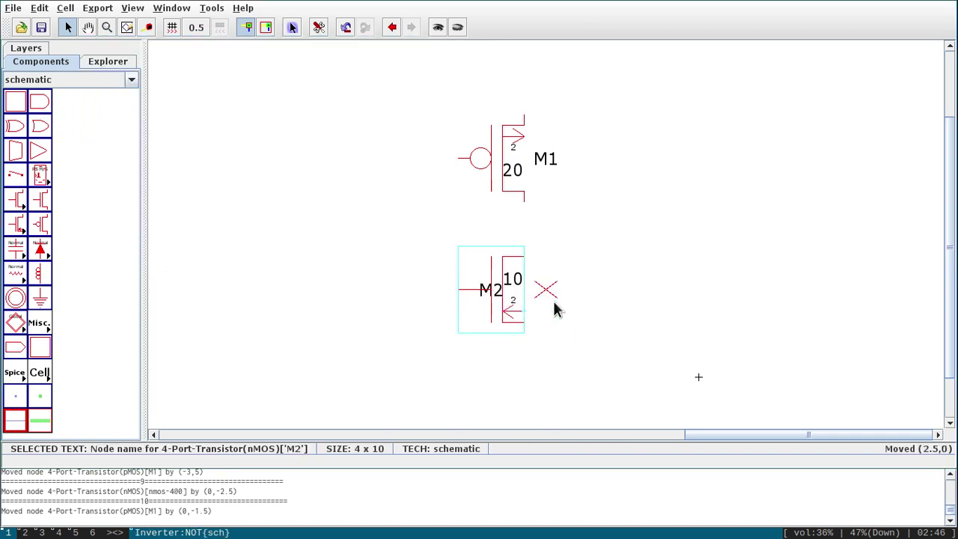
pyautogui.click(590, 335)
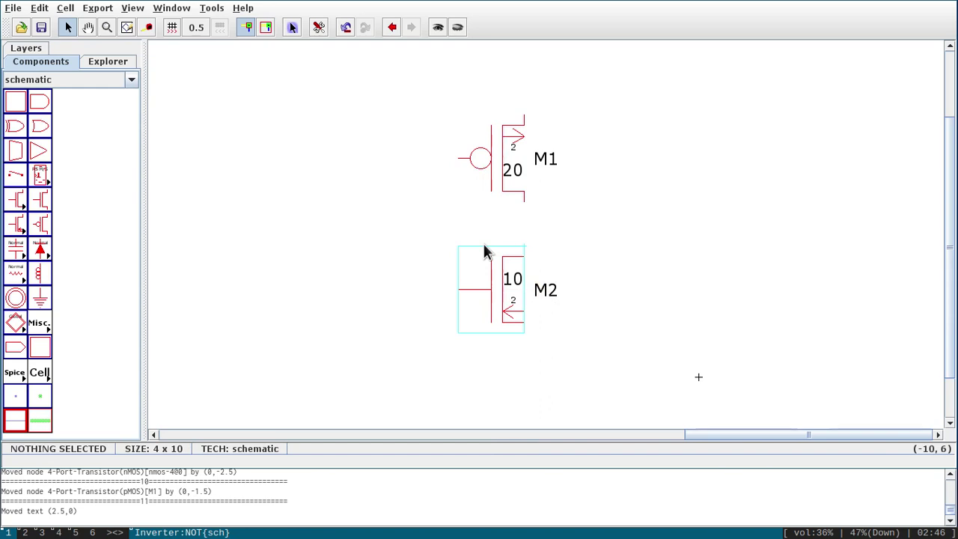
# Add a SPICE model to the pMOS transistor M1 and move its text clear of the symbol, 6 units right and 1.5 down.
pyautogui.click(483, 196)
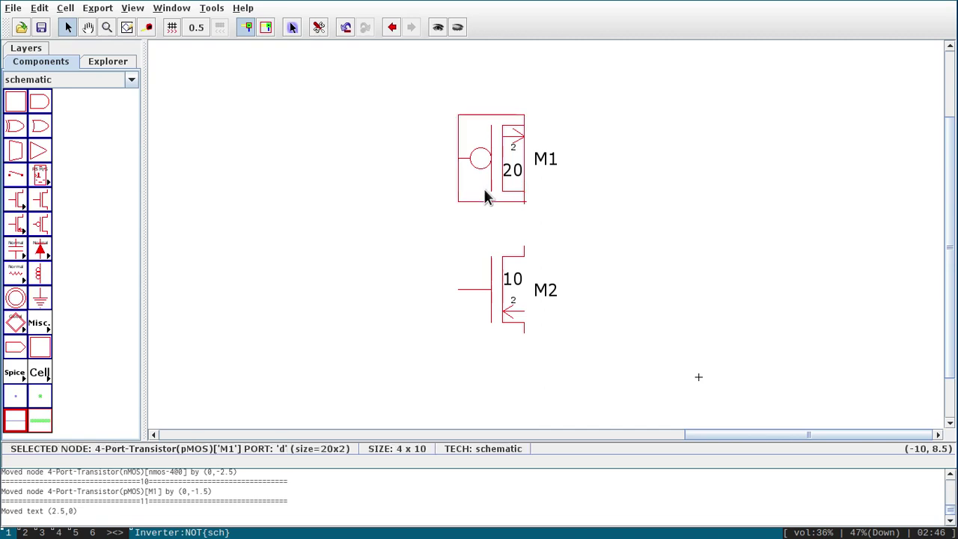
pyautogui.click(213, 9)
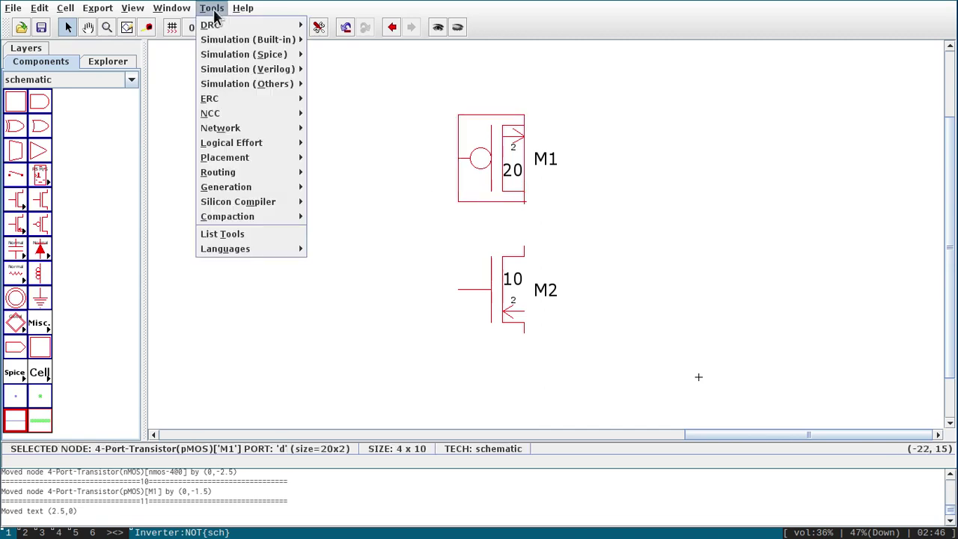
pyautogui.moveTo(232, 56)
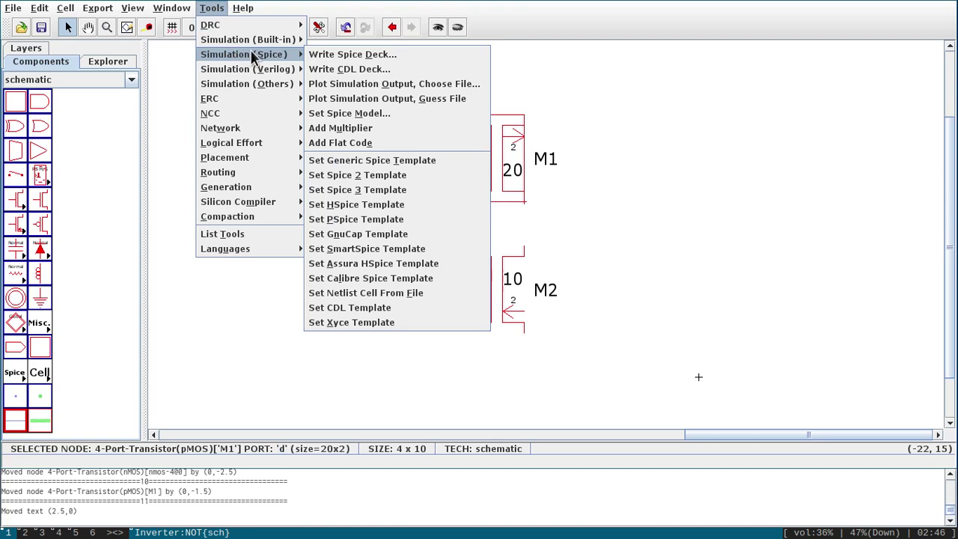
pyautogui.click(355, 118)
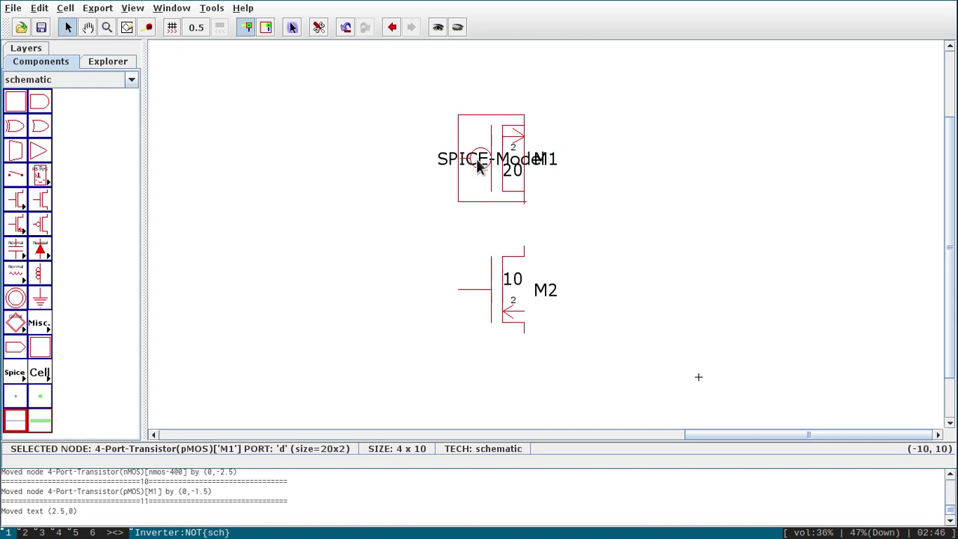
pyautogui.click(443, 170)
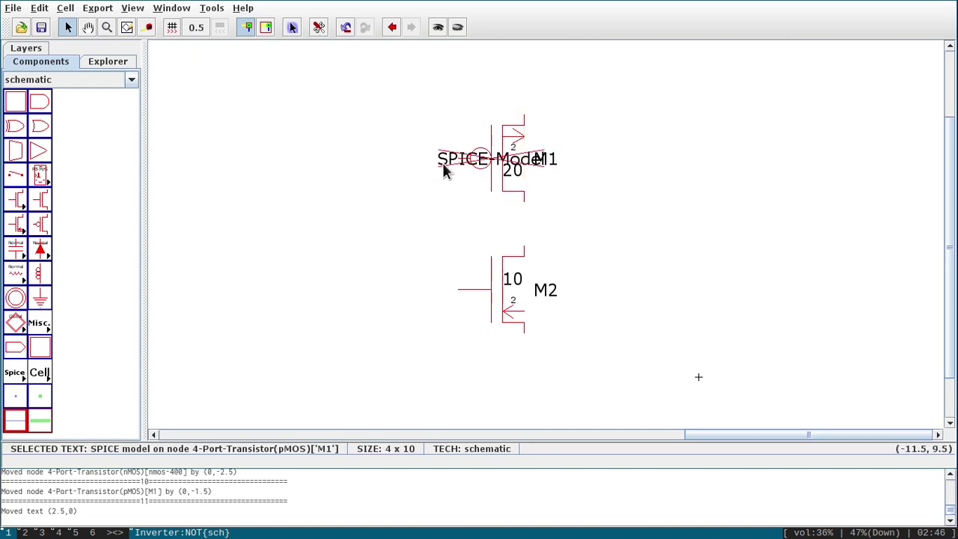
pyautogui.moveTo(443, 170); pyautogui.dragTo(570, 193)
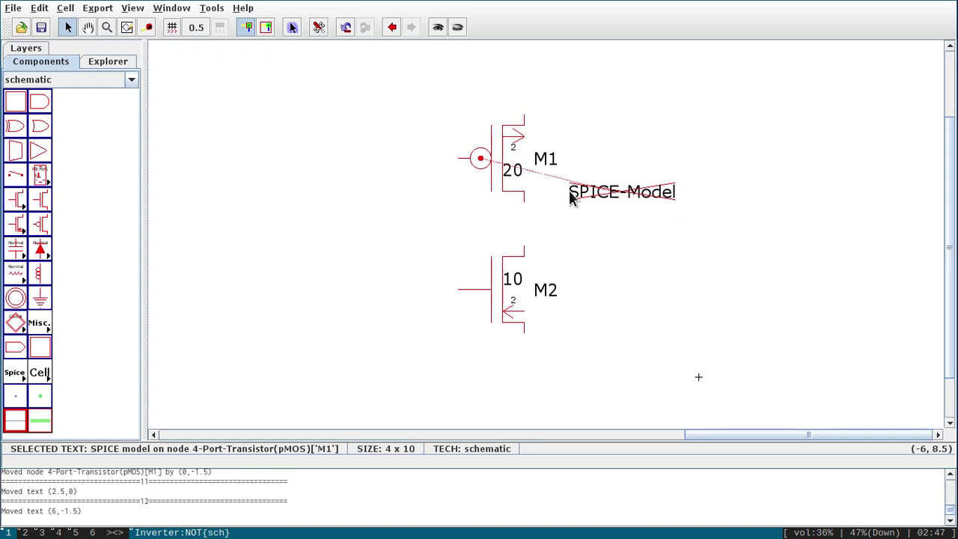
# Set M1's SPICE model text to PMOS and move it just above the M1 name label.
pyautogui.click(612, 211)
pyautogui.click(610, 191)
pyautogui.click(39, 8)
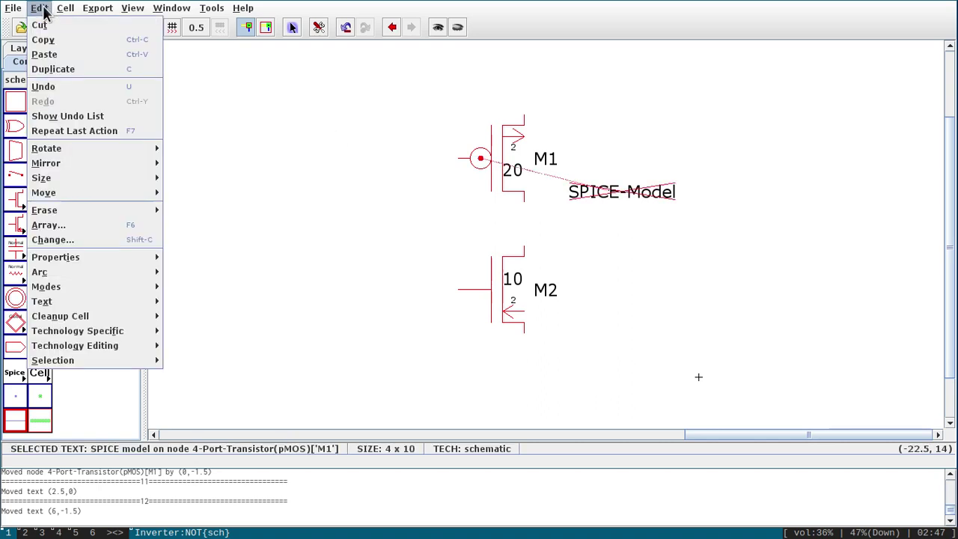
pyautogui.moveTo(119, 262)
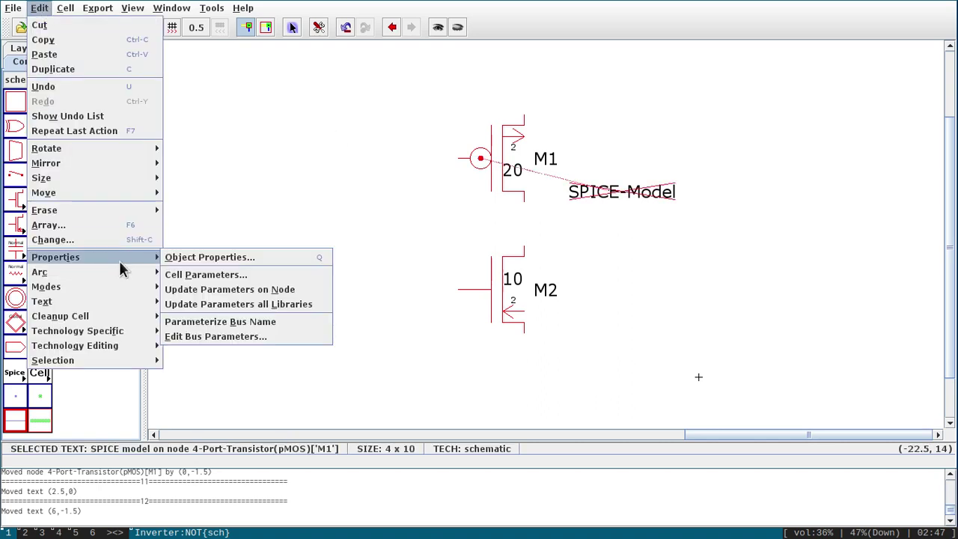
pyautogui.click(175, 259)
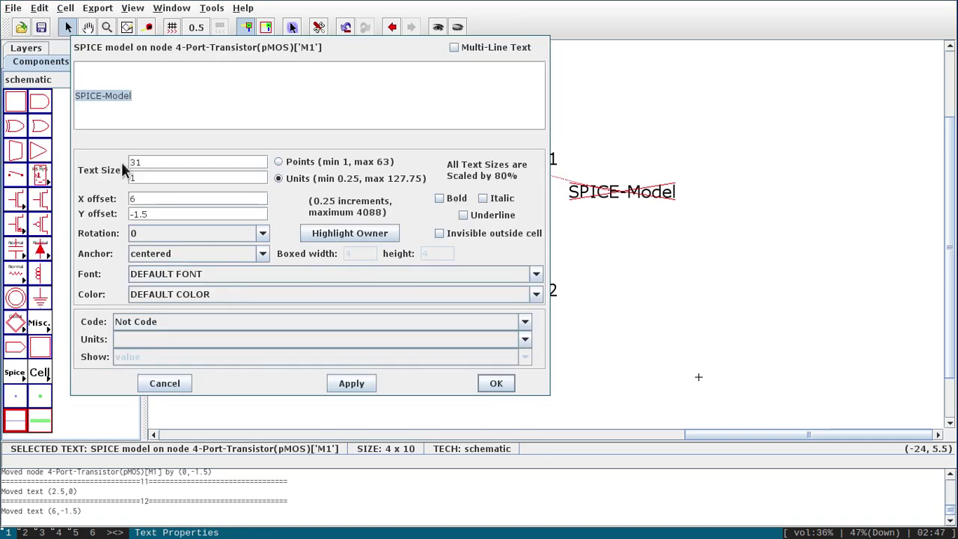
pyautogui.write('PMOS')
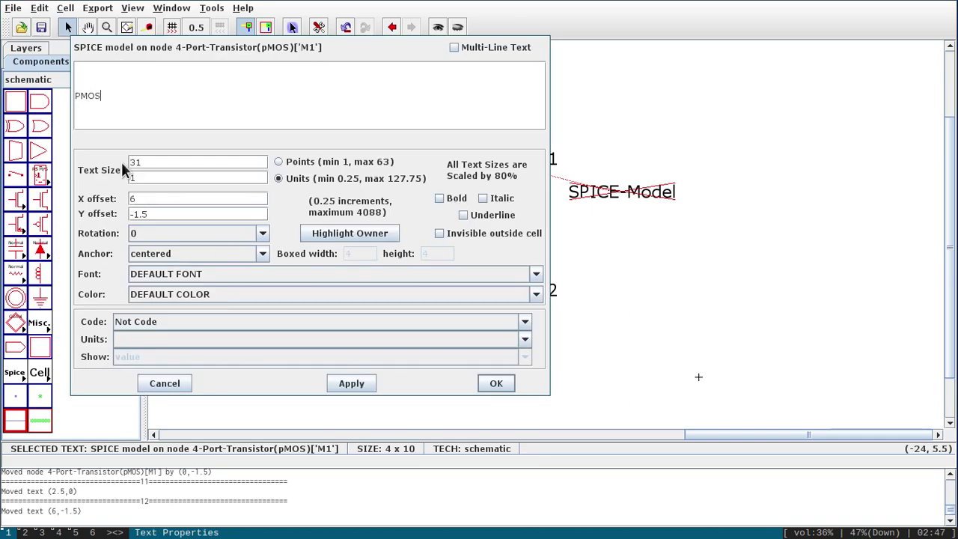
pyautogui.click(494, 385)
pyautogui.moveTo(618, 193); pyautogui.dragTo(568, 142)
pyautogui.click(616, 231)
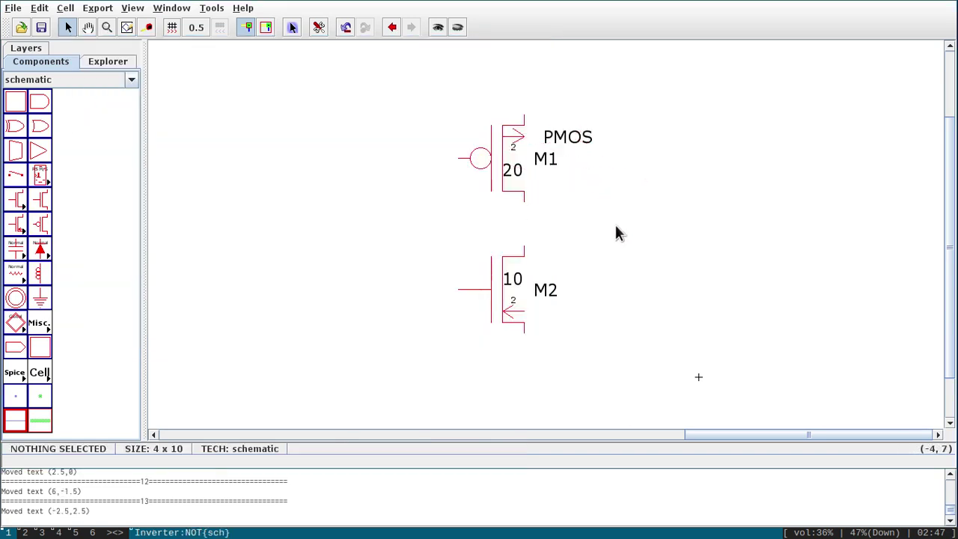
# Add a SPICE model to the nMOS transistor M2 and move its text 5 units right, clear of the symbol.
pyautogui.click(478, 320)
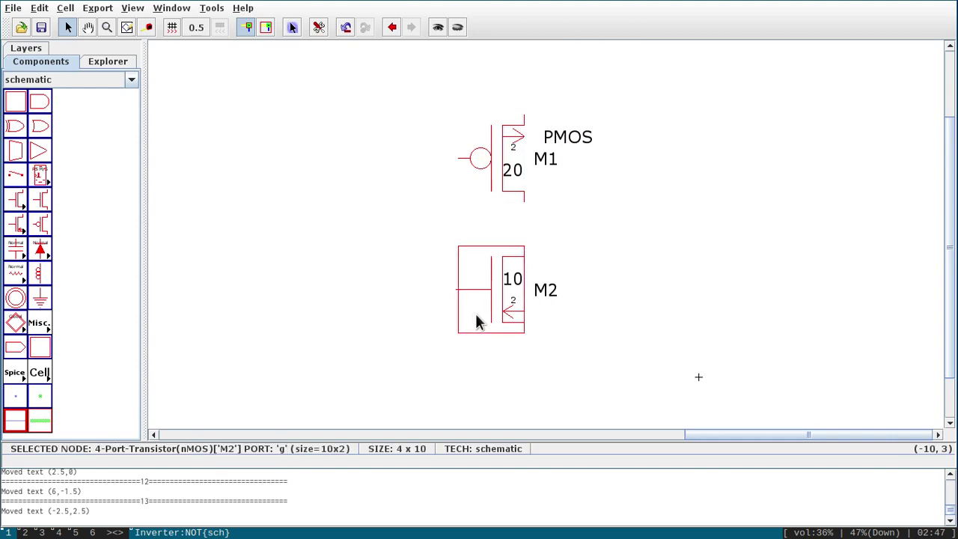
pyautogui.click(212, 8)
pyautogui.moveTo(303, 26)
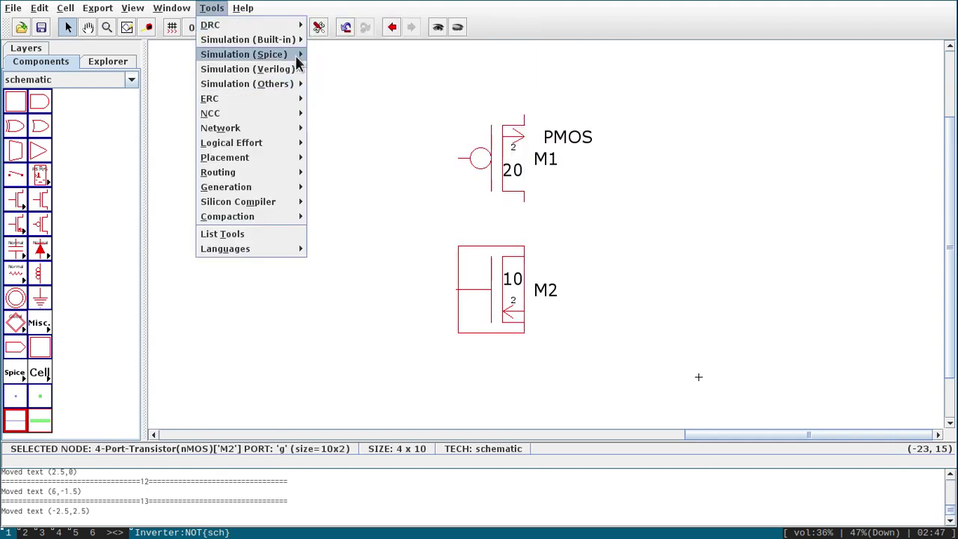
pyautogui.moveTo(296, 56)
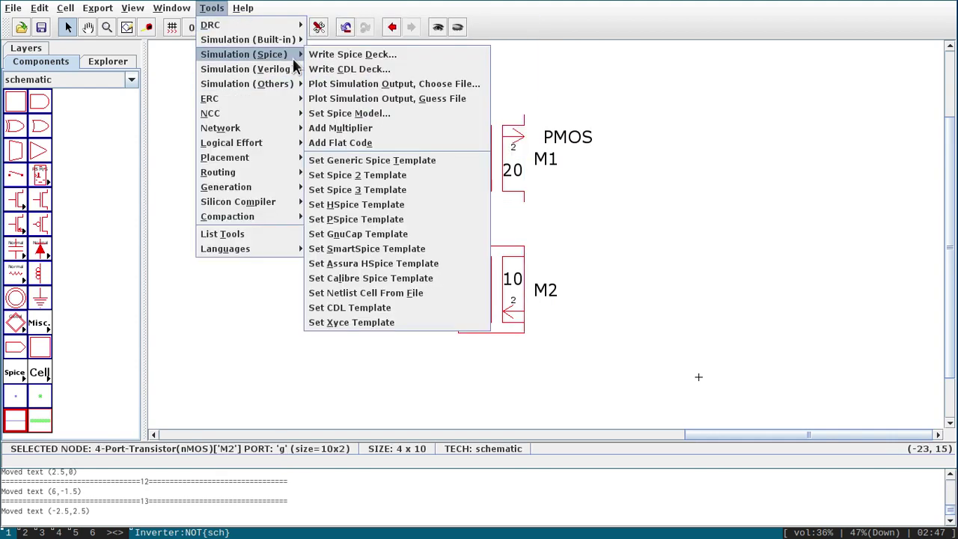
pyautogui.click(363, 117)
pyautogui.moveTo(441, 297); pyautogui.dragTo(549, 303)
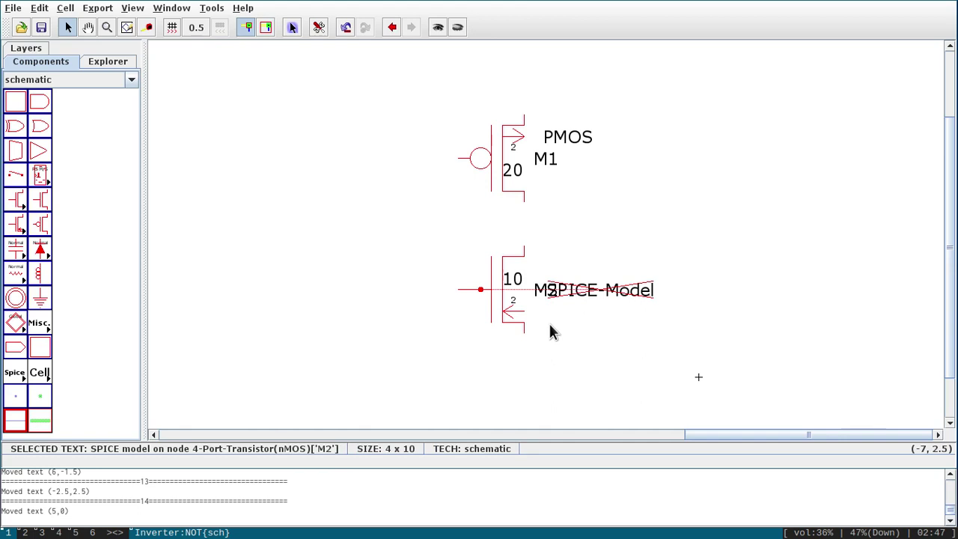
# Set M2's SPICE model text to NMOS and move it just above the M2 name label.
pyautogui.hotkey('ctrl', 'i')
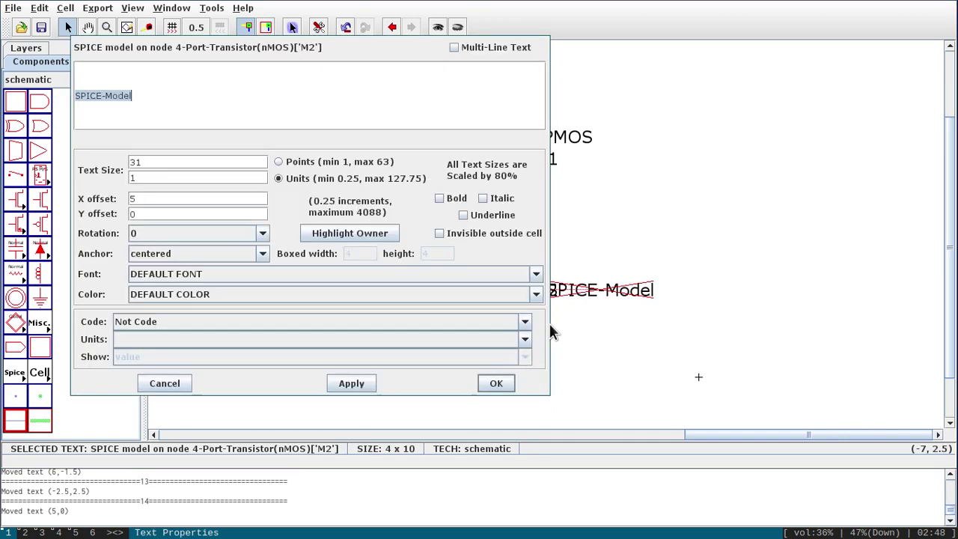
pyautogui.write('NMOS')
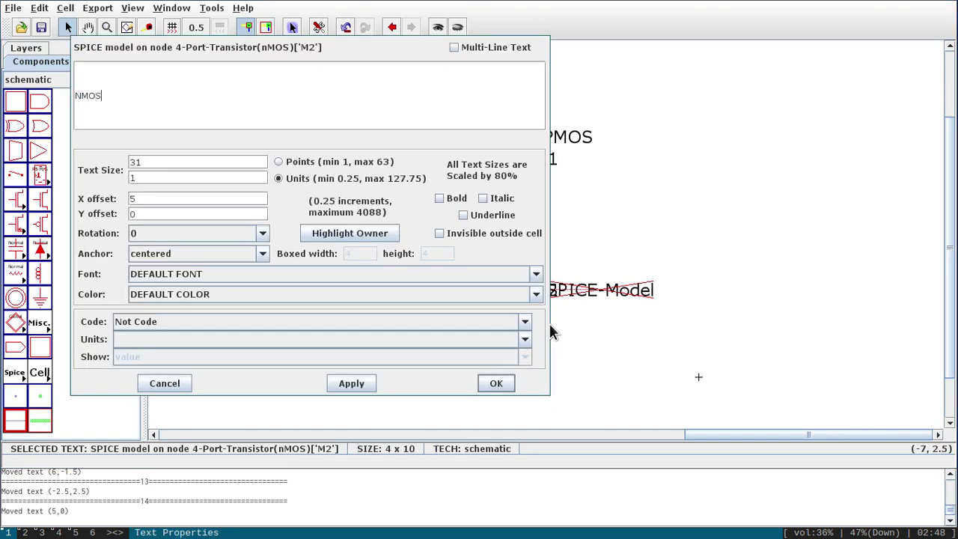
pyautogui.press('Return')
pyautogui.moveTo(616, 293); pyautogui.dragTo(556, 271)
pyautogui.click(620, 361)
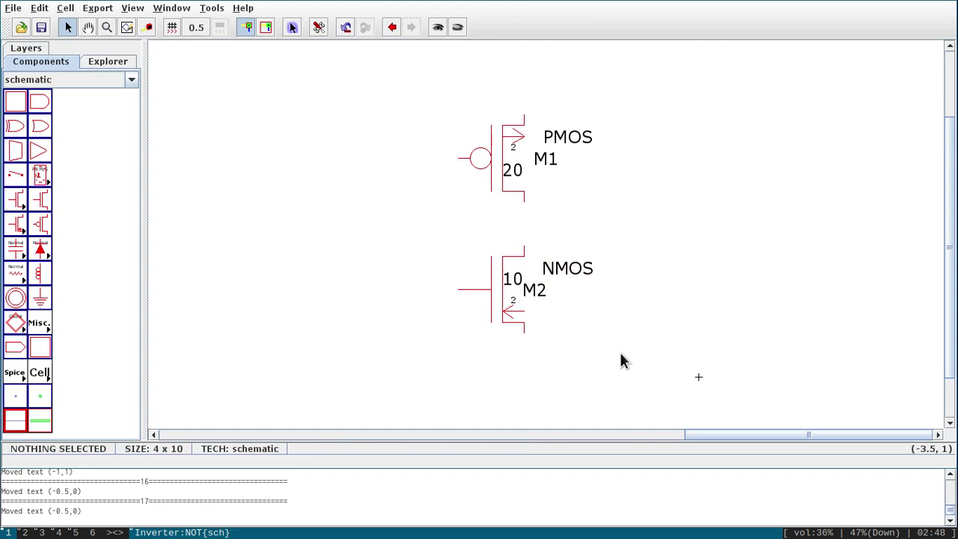
# Wire the drain of the nMOS transistor M2 straight up to the drain of the pMOS transistor M1.
pyautogui.click(485, 313)
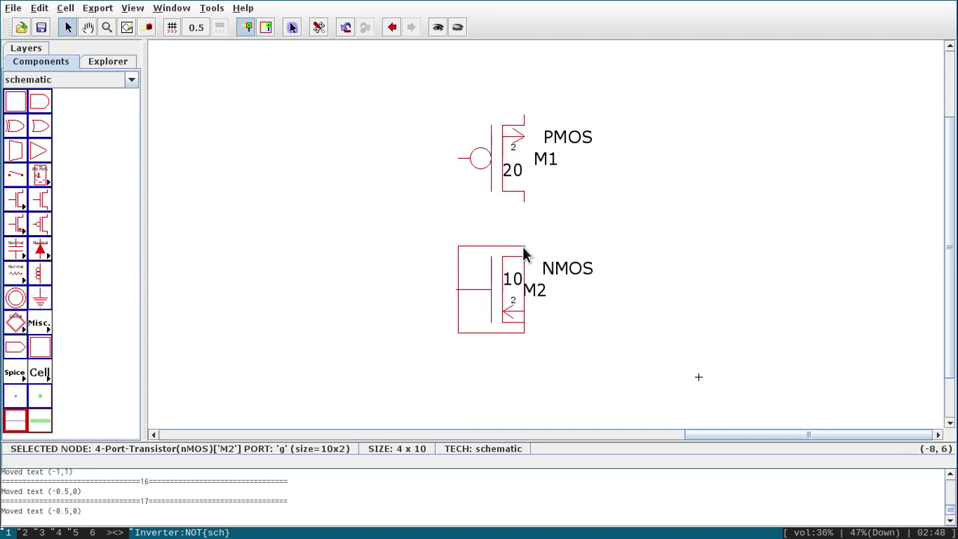
pyautogui.click(614, 242)
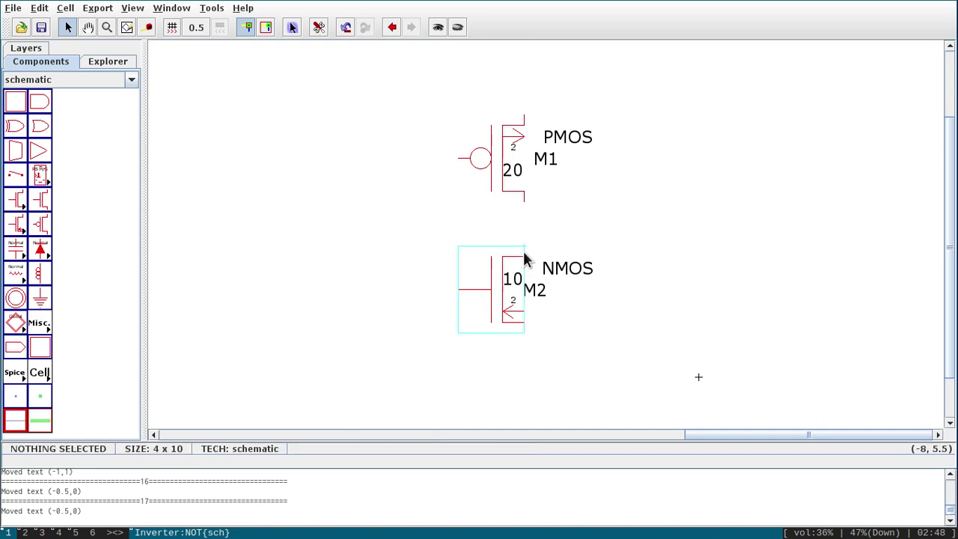
pyautogui.click(497, 295)
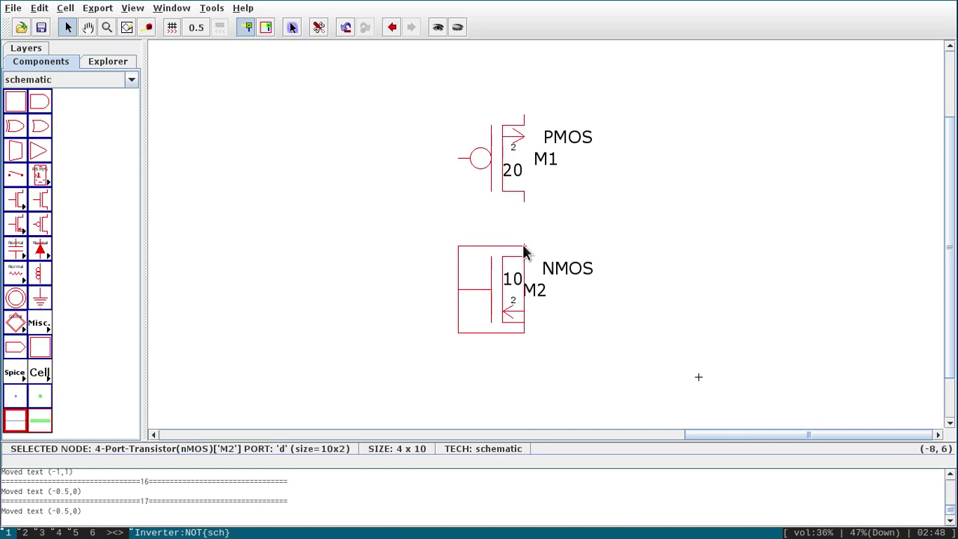
pyautogui.rightClick(524, 202)
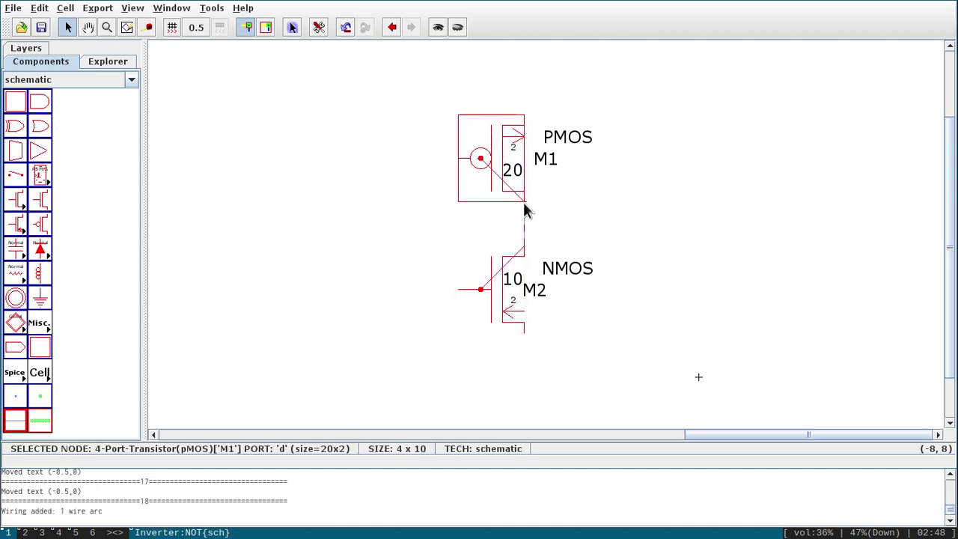
pyautogui.click(562, 247)
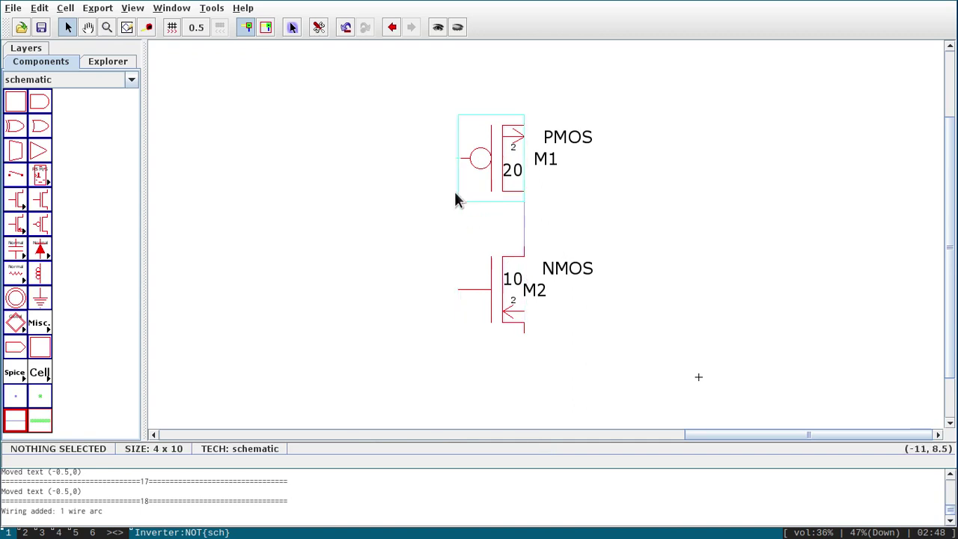
# Wire M1's gate to M2's gate with a three-sided loop running left to about X -15.5 and down to Y 4.
pyautogui.click(465, 172)
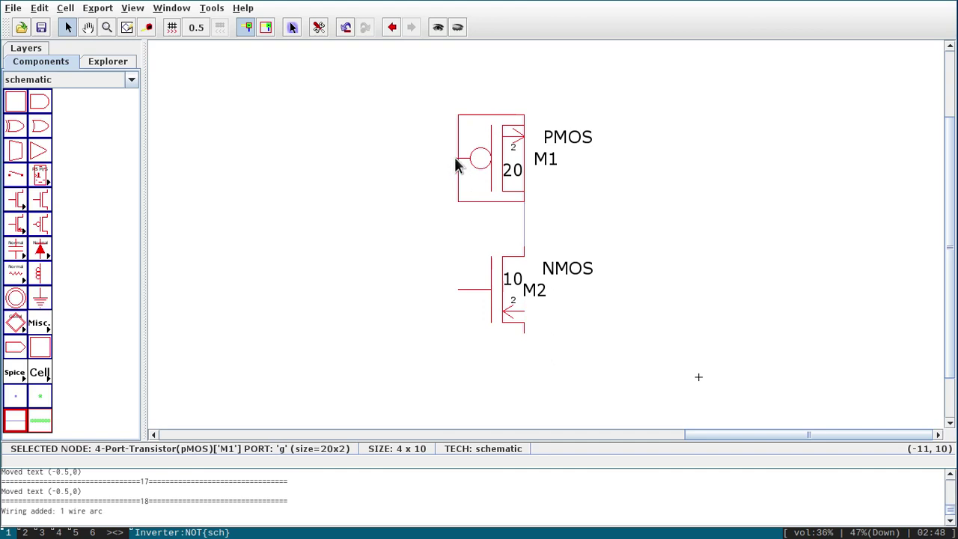
pyautogui.rightClick(359, 158)
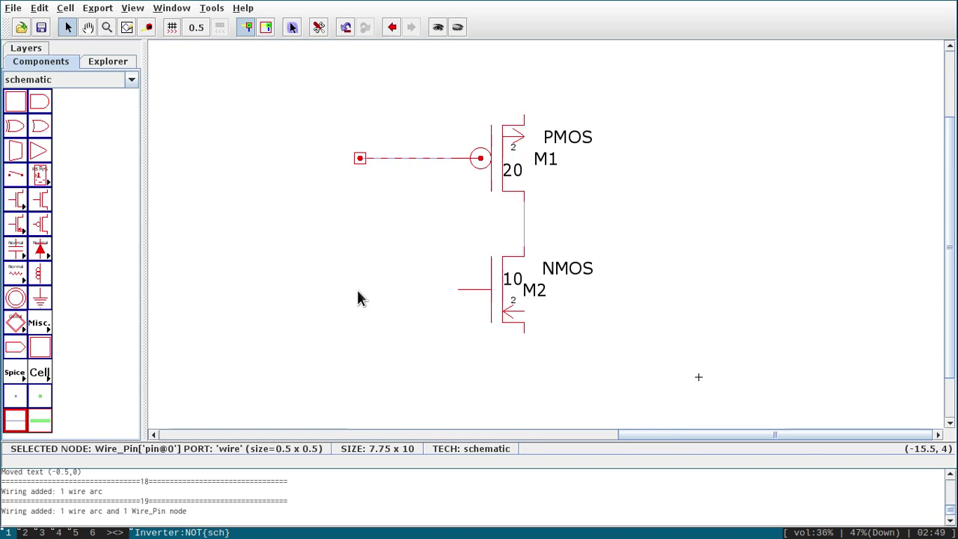
pyautogui.rightClick(358, 291)
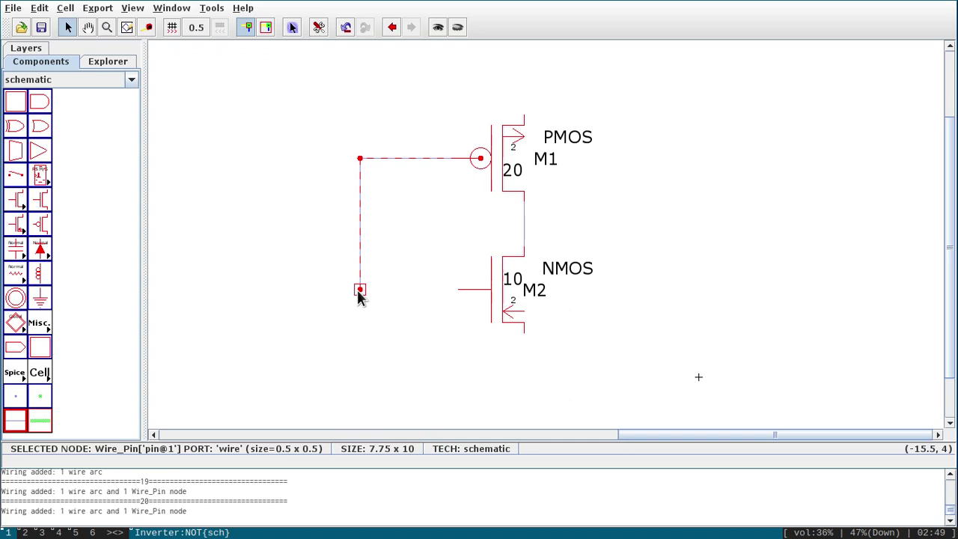
pyautogui.click(423, 294)
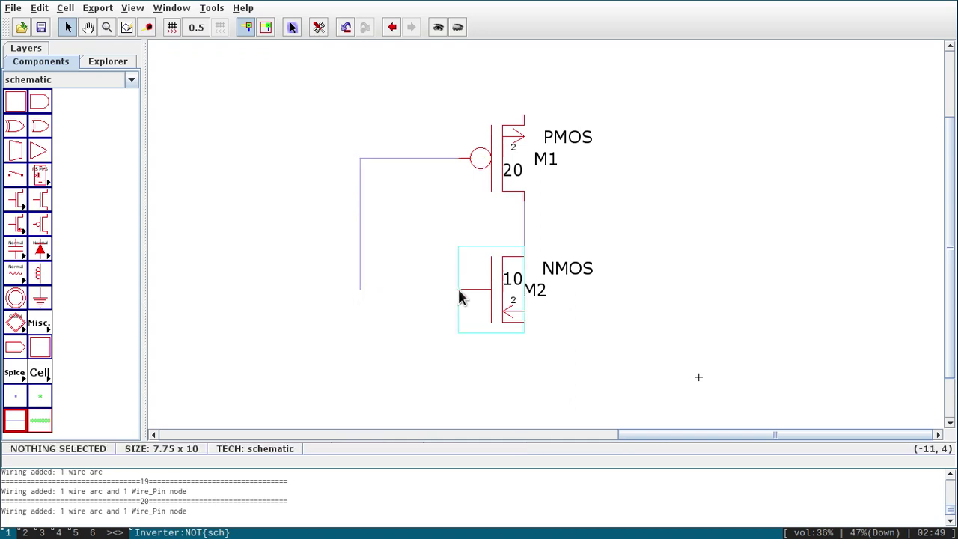
pyautogui.click(358, 291)
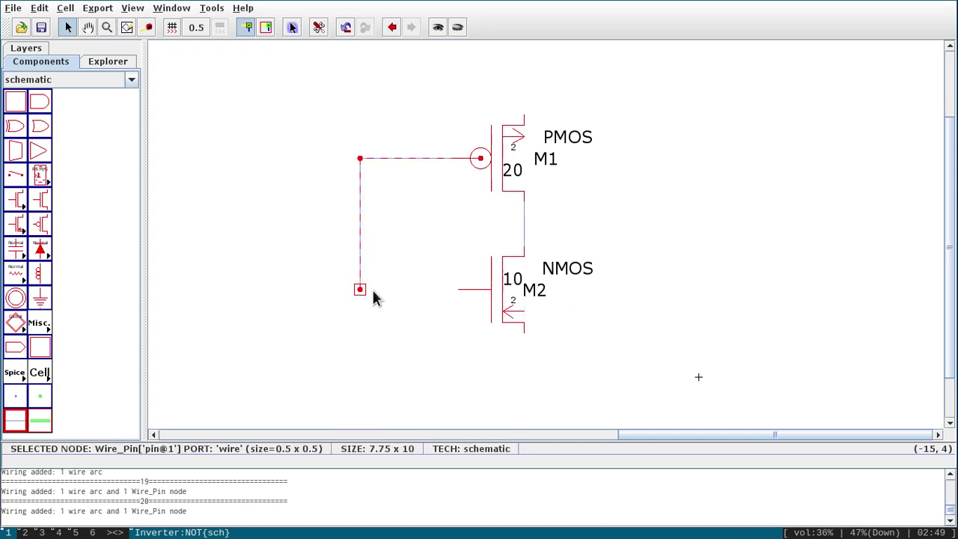
pyautogui.rightClick(456, 292)
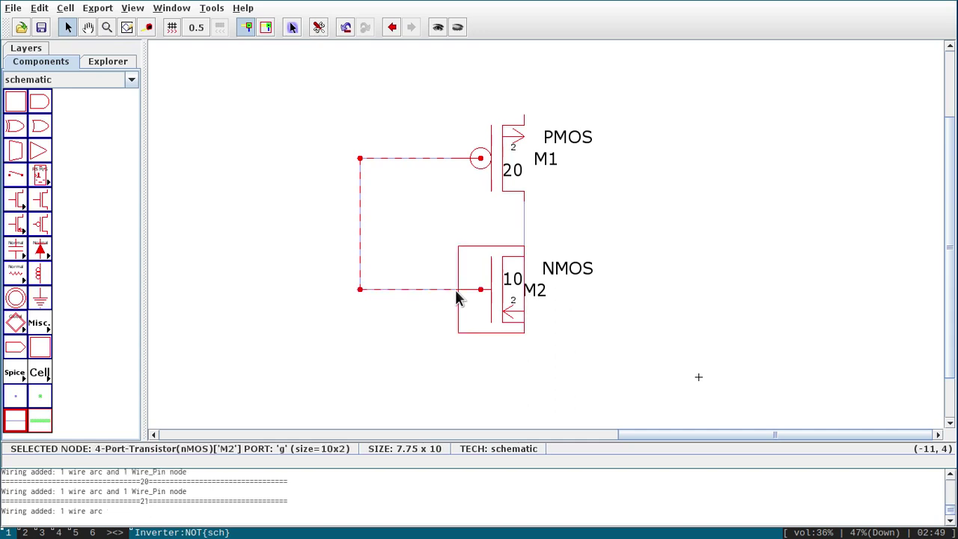
pyautogui.click(423, 330)
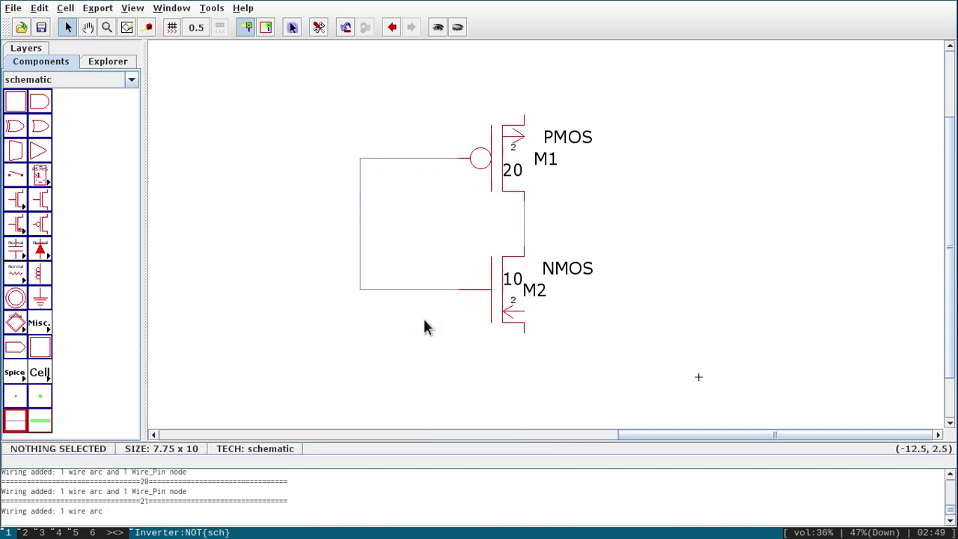
# Save the library as Inverter.jelib in the Record folder.
pyautogui.hotkey('ctrl', 's')
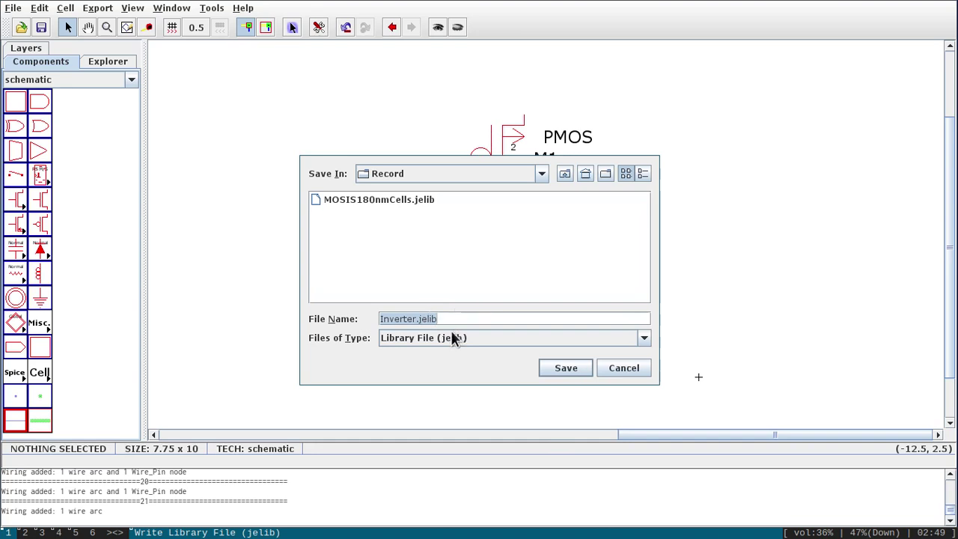
pyautogui.click(401, 318)
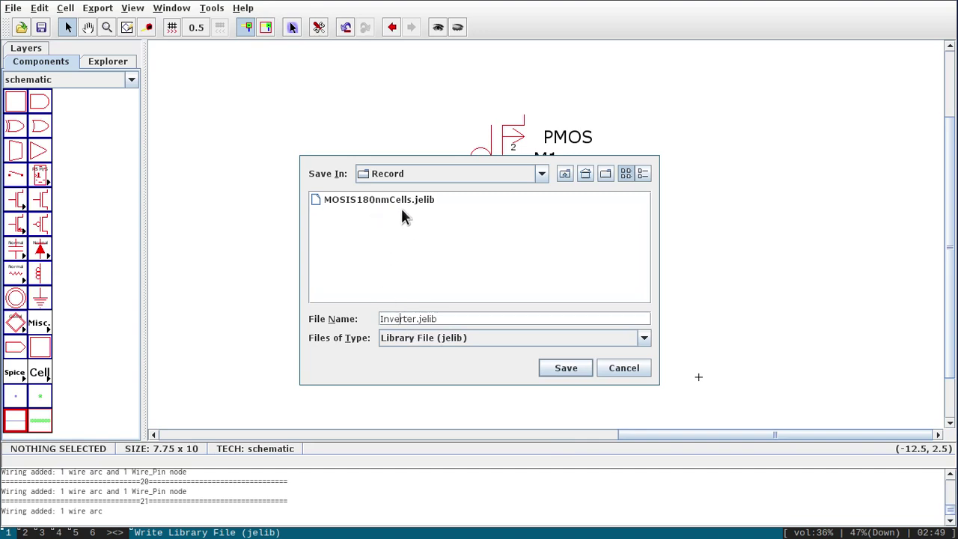
pyautogui.click(569, 370)
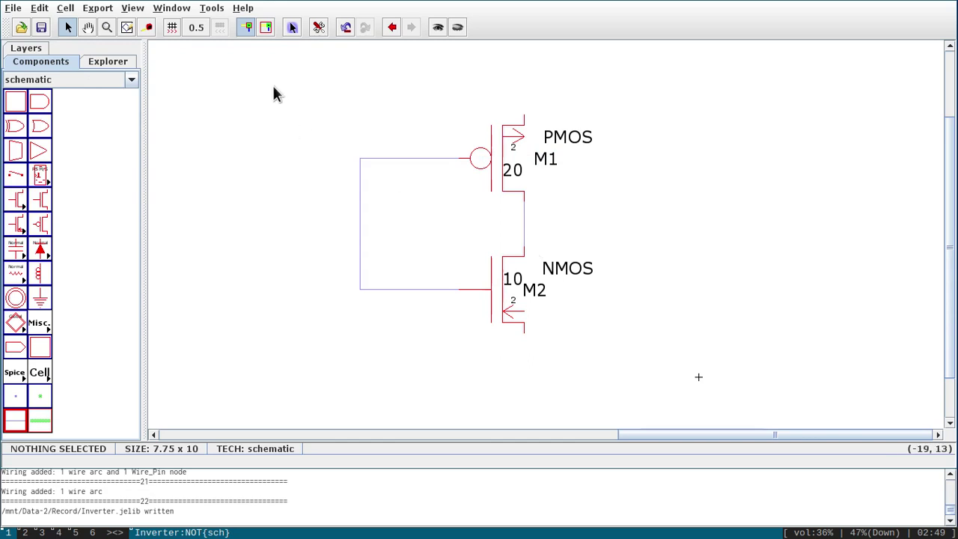
# Run a hierarchical DRC check on the NOT schematic.
pyautogui.click(107, 14)
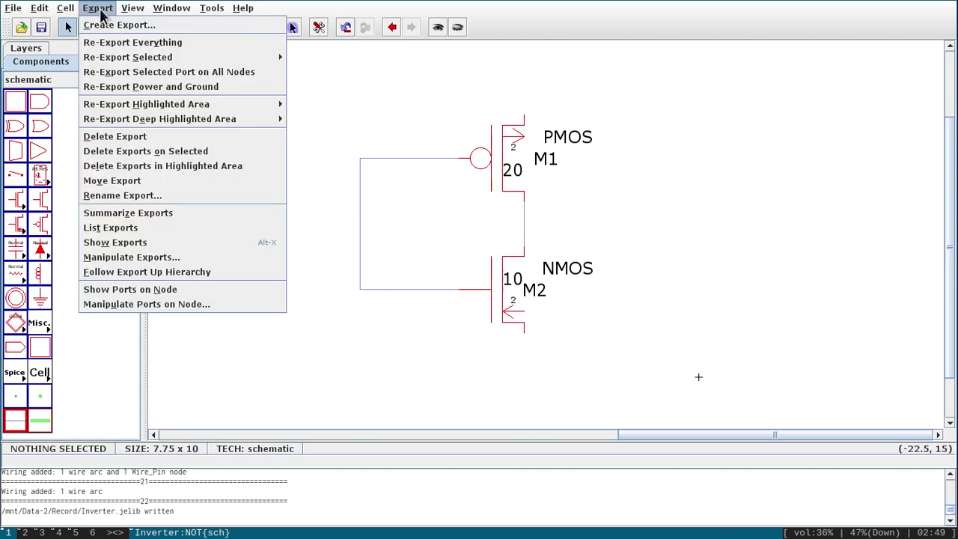
pyautogui.moveTo(205, 14)
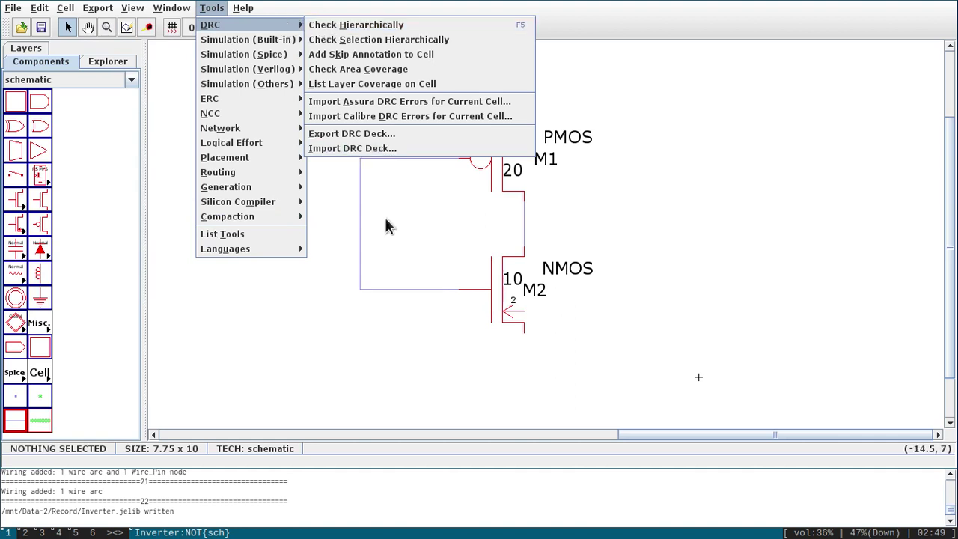
pyautogui.click(438, 232)
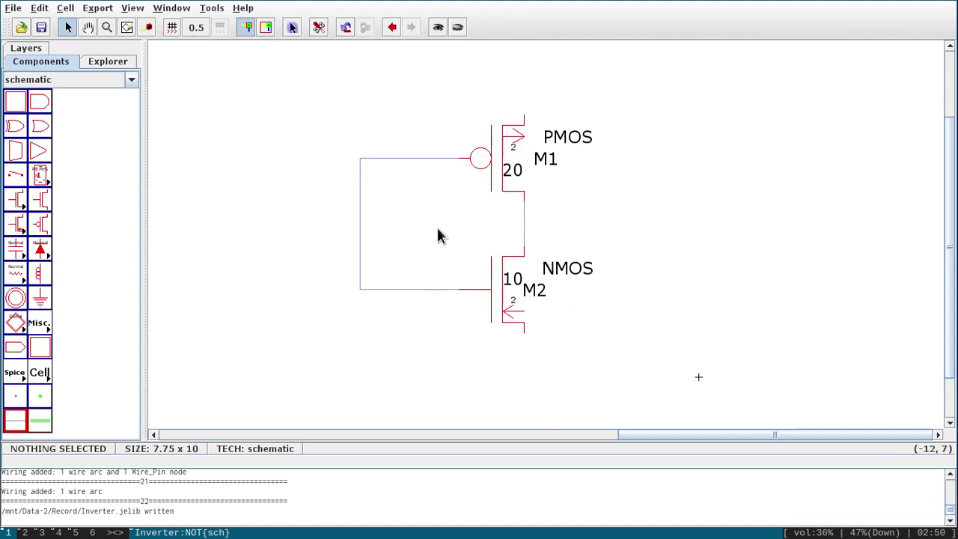
pyautogui.press('F5')
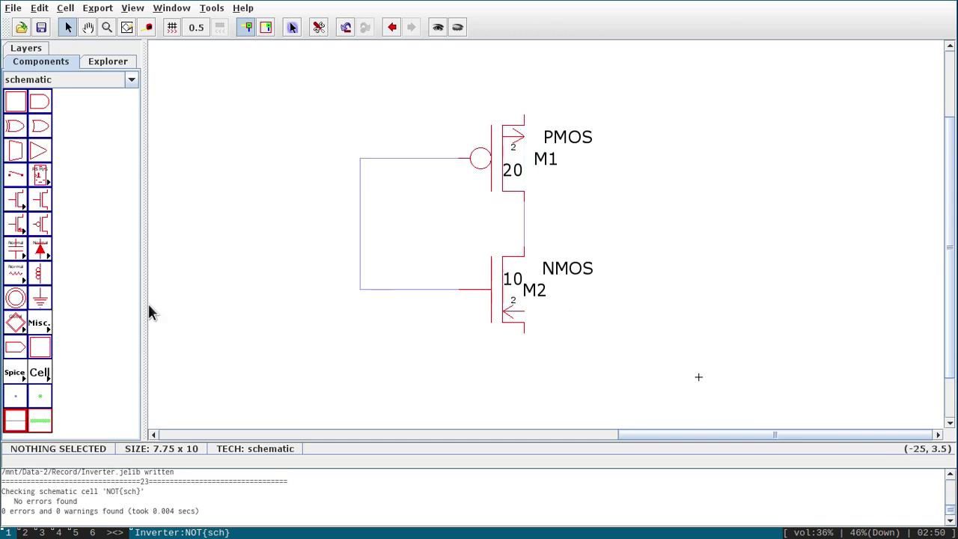
# Place a Power node above M1, nudge it up 1 unit in total, and wire it down to M1's source.
pyautogui.click(15, 299)
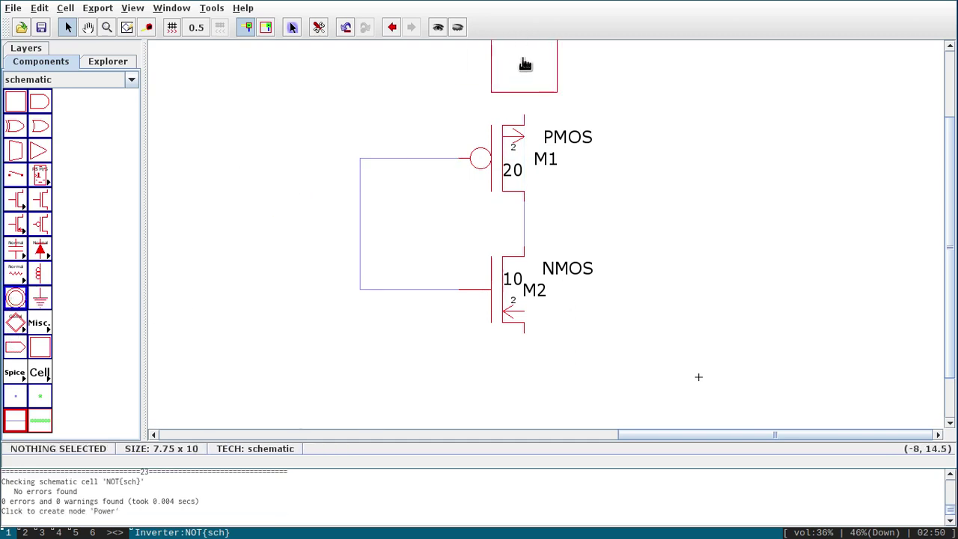
pyautogui.click(526, 64)
pyautogui.click(14, 305)
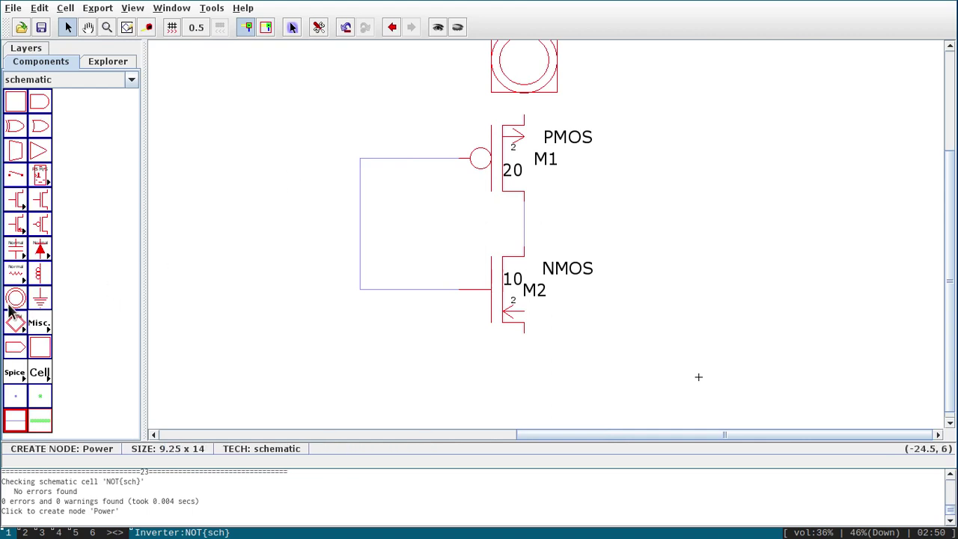
pyautogui.click(529, 66)
pyautogui.press('Up')
pyautogui.press('Up')
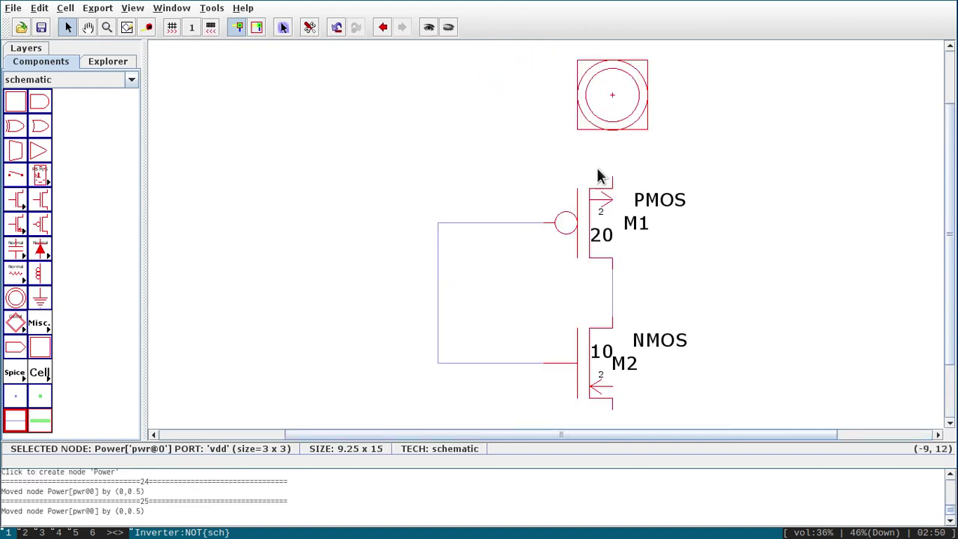
pyautogui.moveTo(611, 184); pyautogui.dragTo(612, 178, button='right')
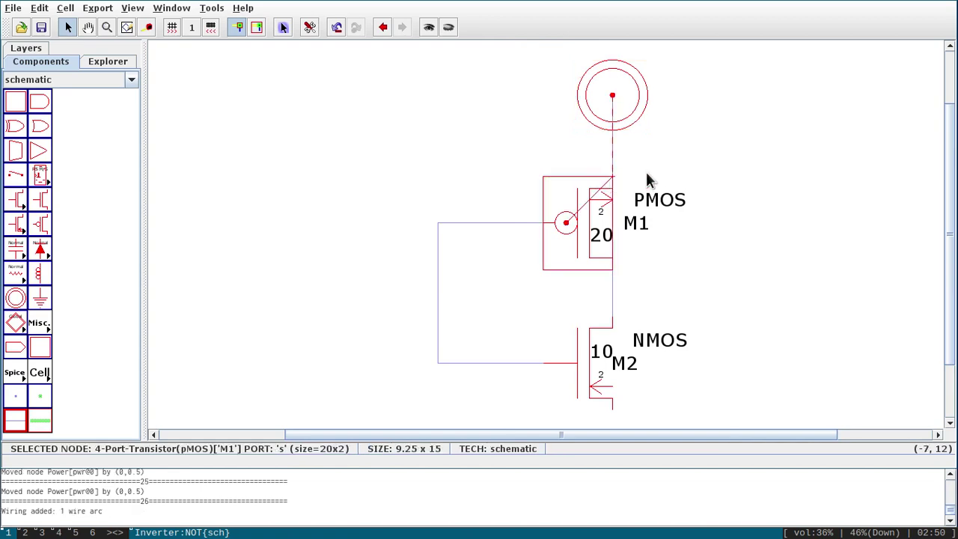
pyautogui.click(763, 174)
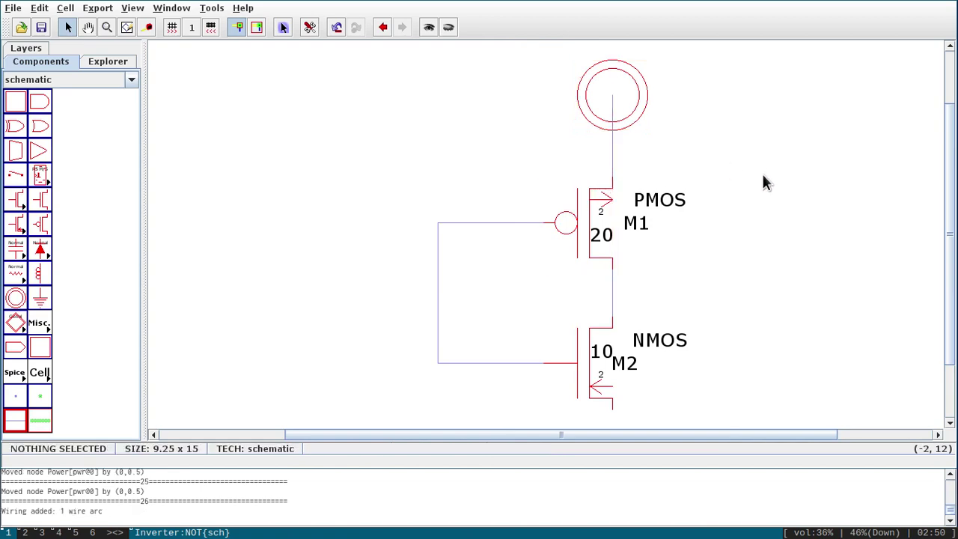
# Wire M1's body port 2 units right, up to about Y 13, and back left to join the power wire above the source.
pyautogui.click(612, 202)
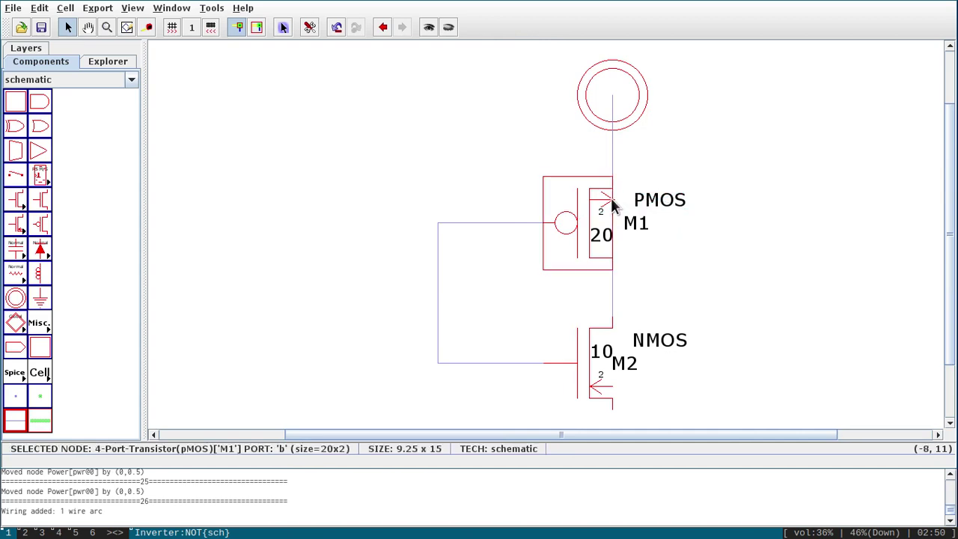
pyautogui.rightClick(704, 201)
pyautogui.press('Left')
pyautogui.press('Left')
pyautogui.press('Left')
pyautogui.press('Right')
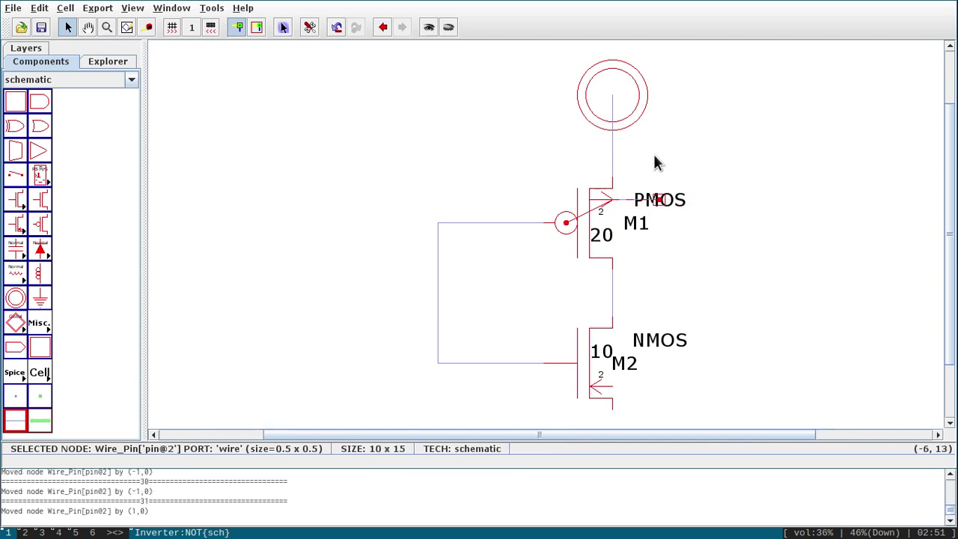
pyautogui.rightClick(657, 154)
pyautogui.rightClick(613, 154)
pyautogui.click(706, 167)
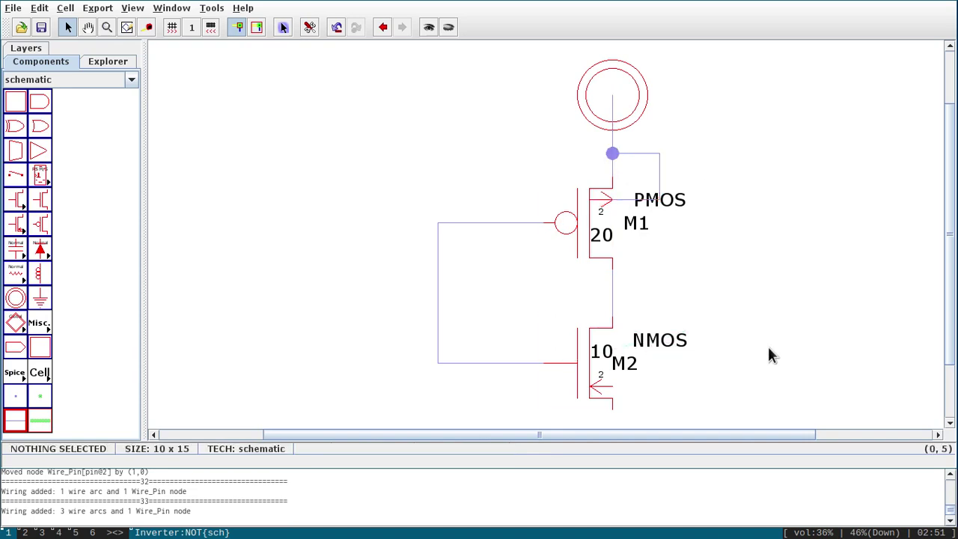
pyautogui.moveTo(952, 325); pyautogui.dragTo(954, 378)
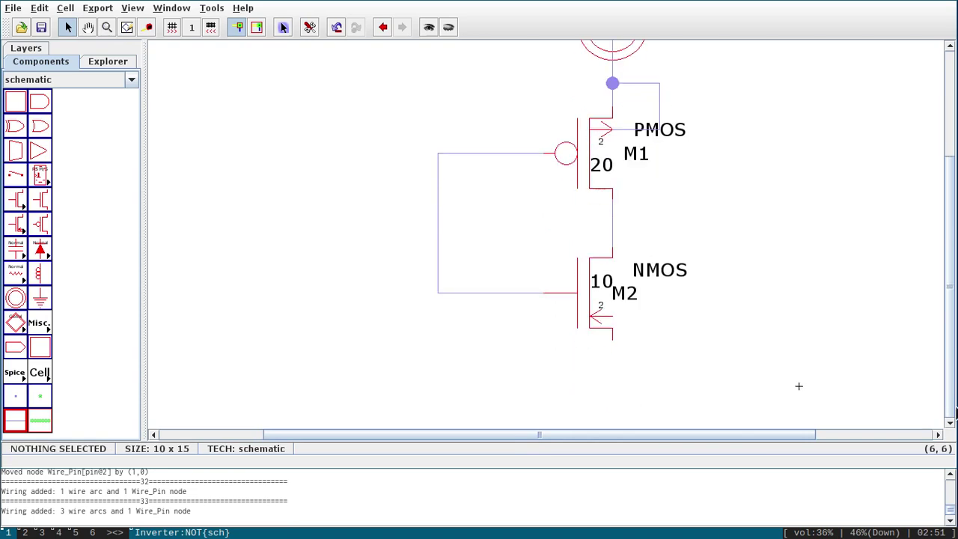
# Place a Ground node directly below M2, set the grid alignment to 0.5, and lower the node by 1 unit.
pyautogui.click(39, 301)
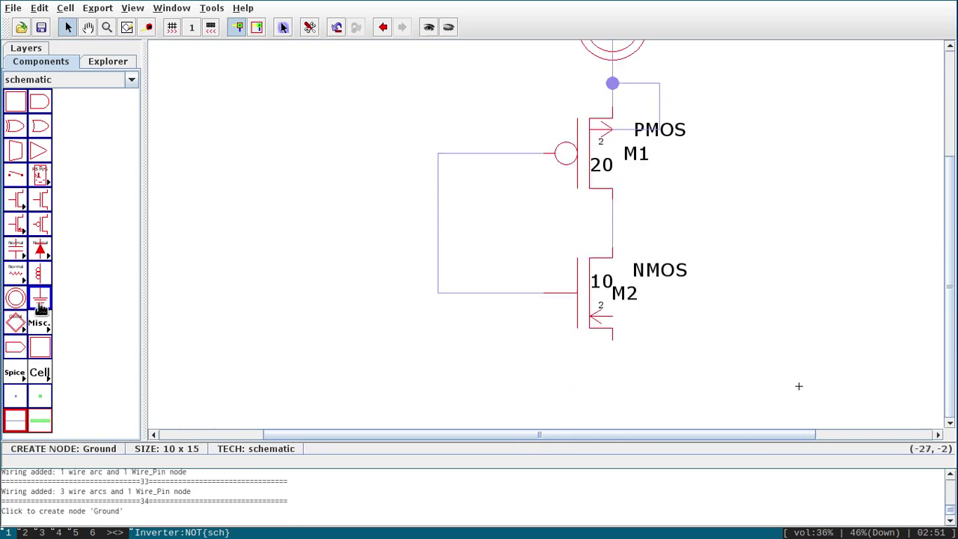
pyautogui.click(610, 418)
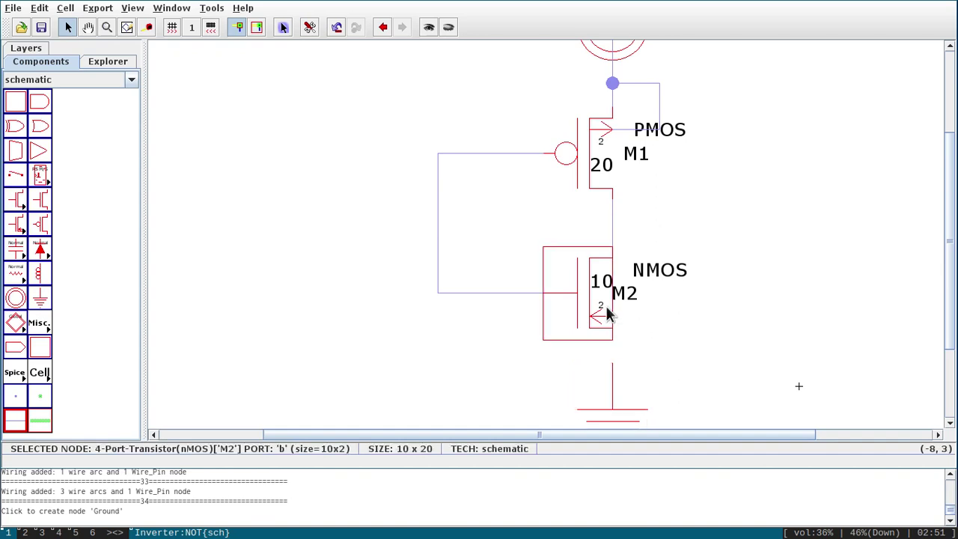
pyautogui.keyDown('ctrl'); pyautogui.scroll(-2, 608, 315); pyautogui.keyUp('ctrl')
pyautogui.moveTo(605, 367); pyautogui.dragTo(592, 387)
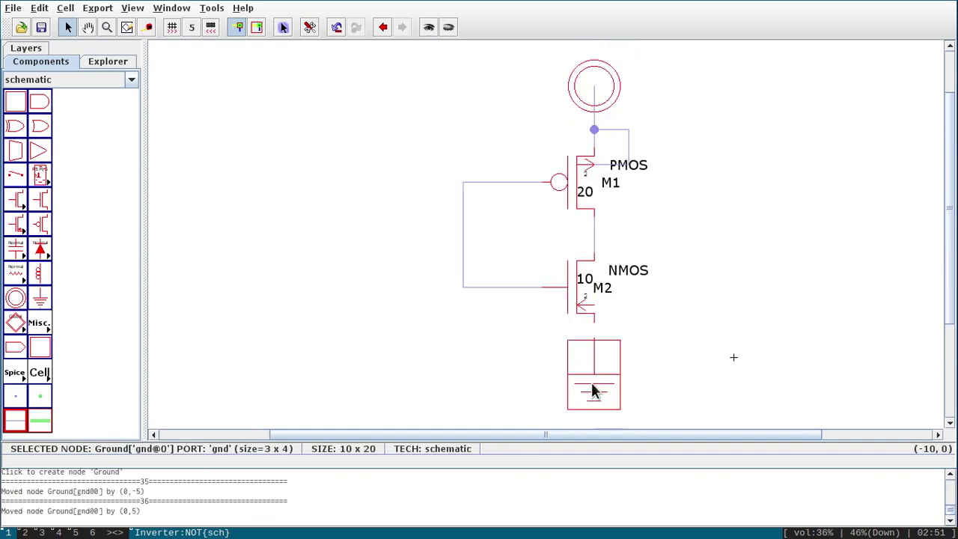
pyautogui.click(211, 28)
pyautogui.moveTo(590, 380); pyautogui.dragTo(591, 402)
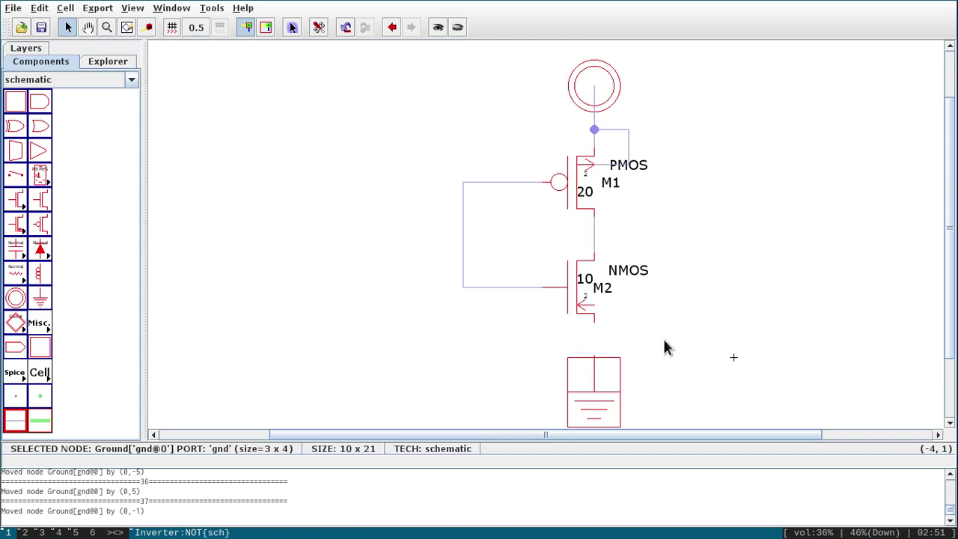
# Wire M2's source port straight down to the Ground node.
pyautogui.click(596, 329)
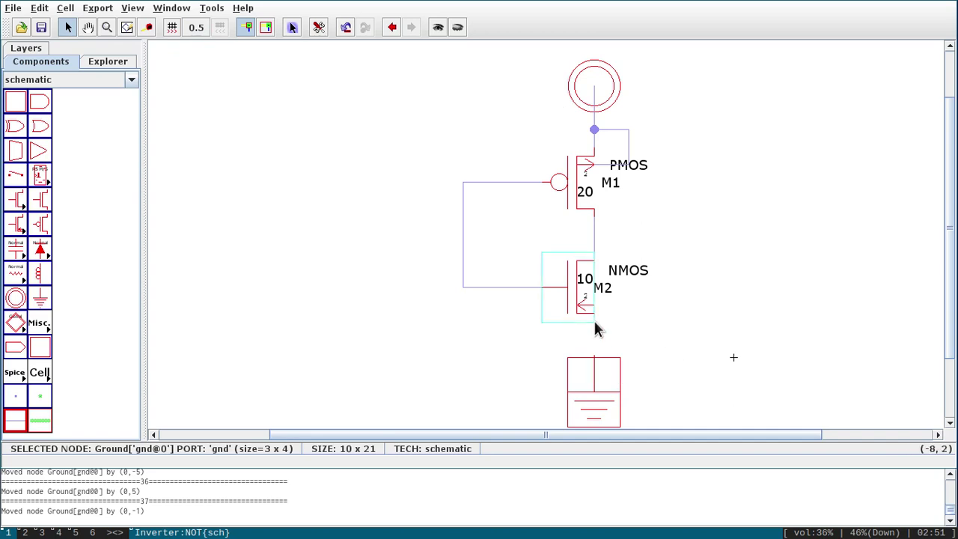
pyautogui.rightClick(636, 343)
pyautogui.click(660, 346)
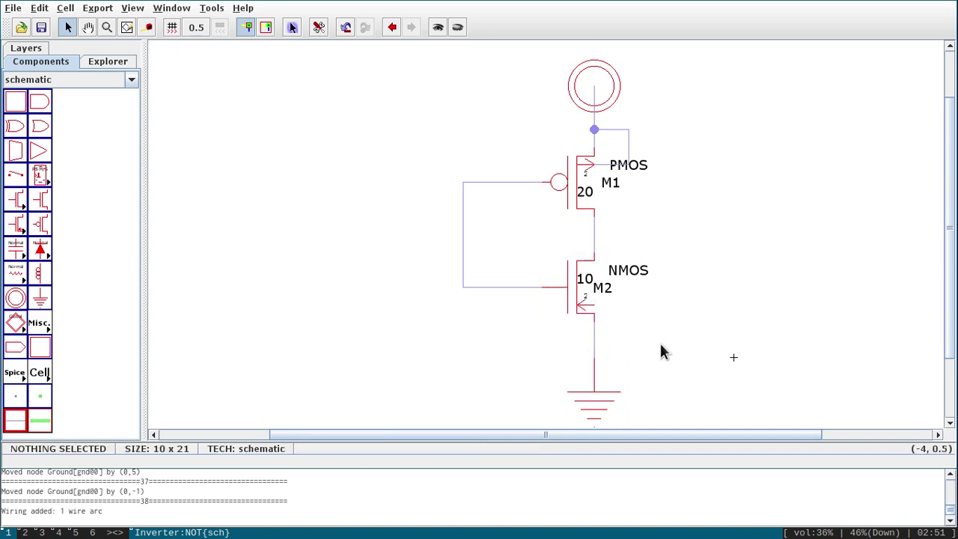
# Wire M2's body port 2 units right, 2 units down, and back left to join the ground wire below the source.
pyautogui.click(597, 312)
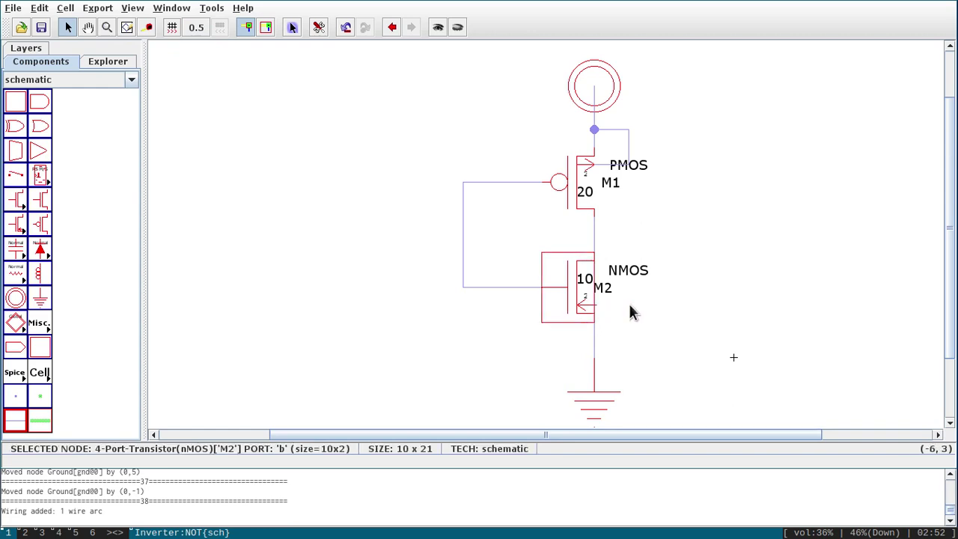
pyautogui.rightClick(629, 306)
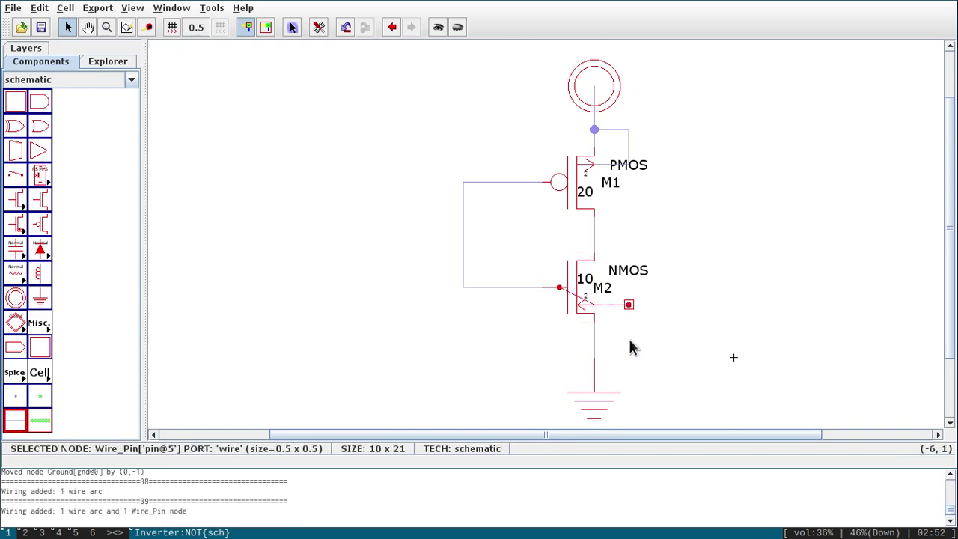
pyautogui.rightClick(629, 340)
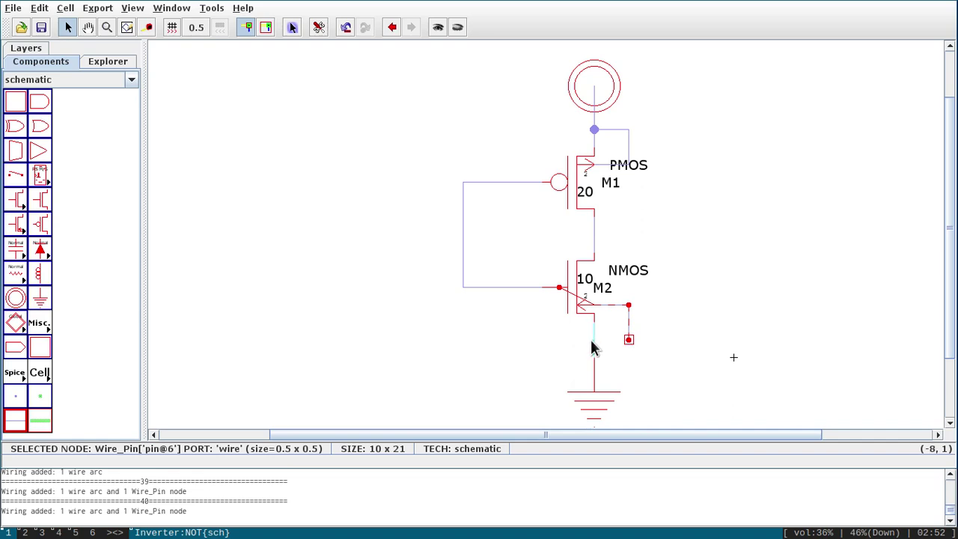
pyautogui.rightClick(595, 346)
pyautogui.click(524, 348)
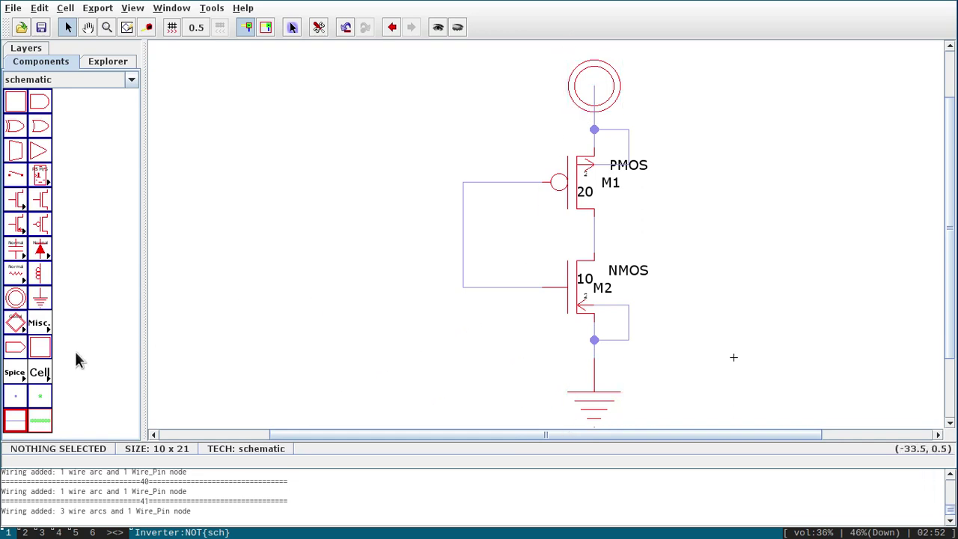
# Place an Off-Page connector to the left of the transistors and wire its output port to the shared gate wire.
pyautogui.click(21, 352)
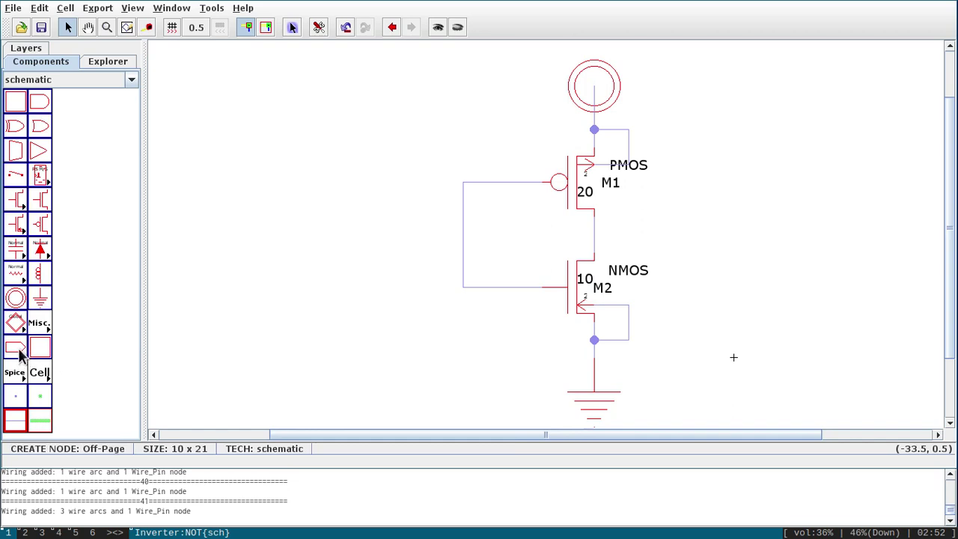
pyautogui.click(21, 352)
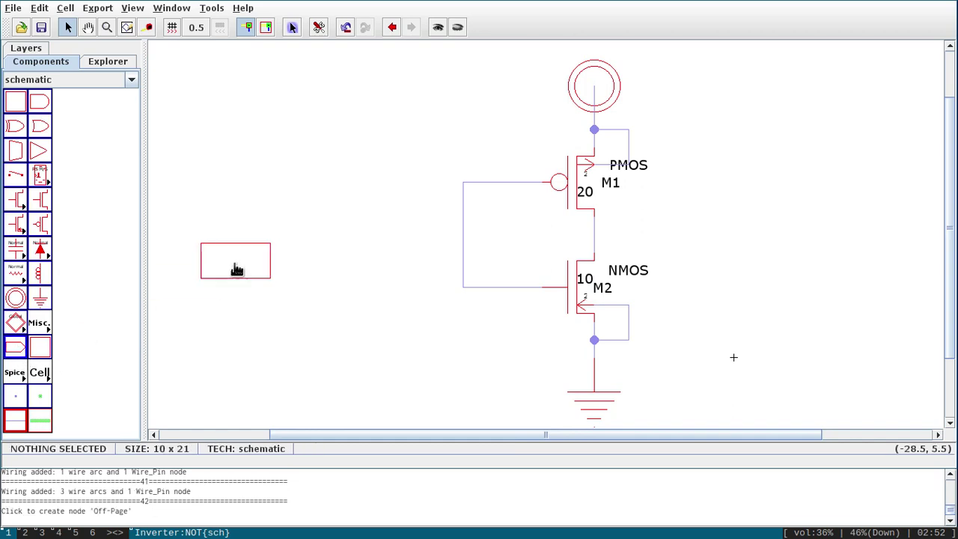
pyautogui.click(306, 239)
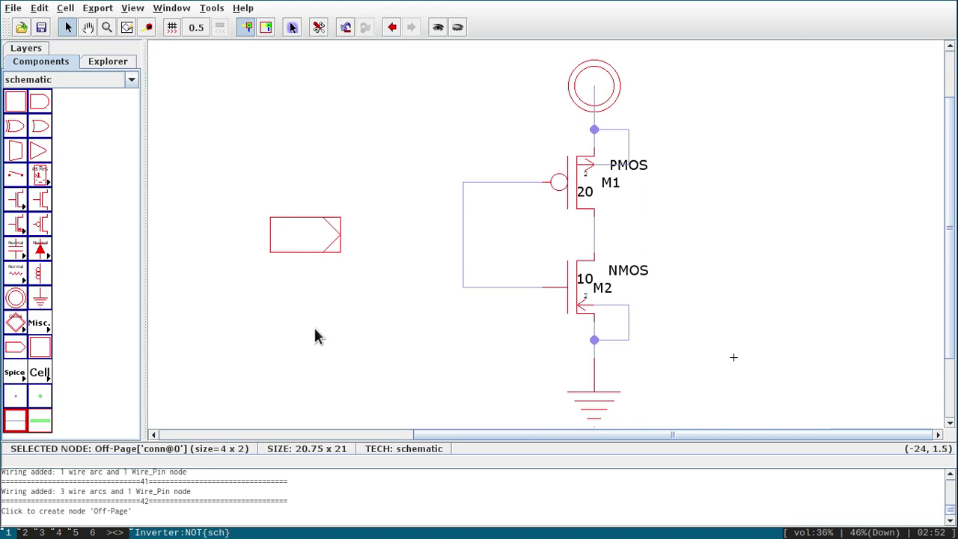
pyautogui.click(334, 240)
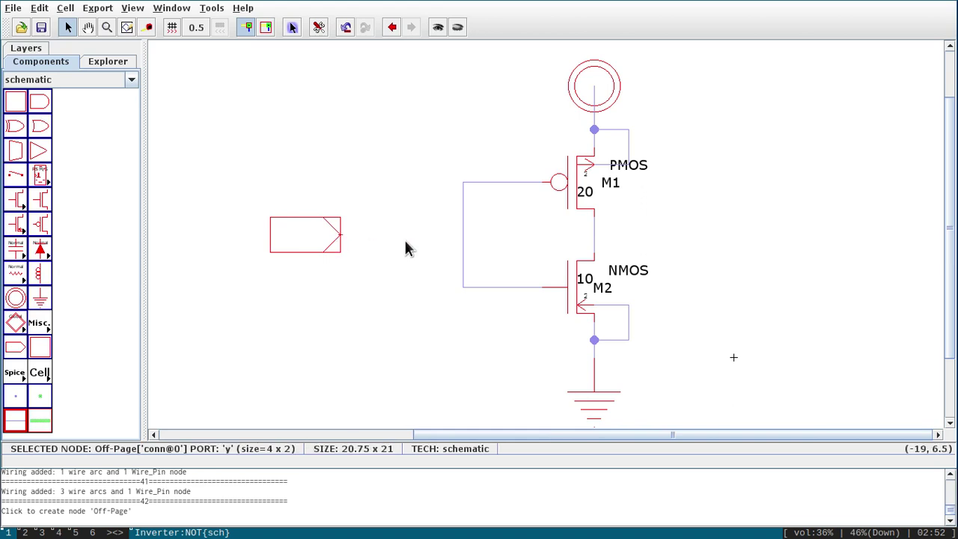
pyautogui.rightClick(462, 235)
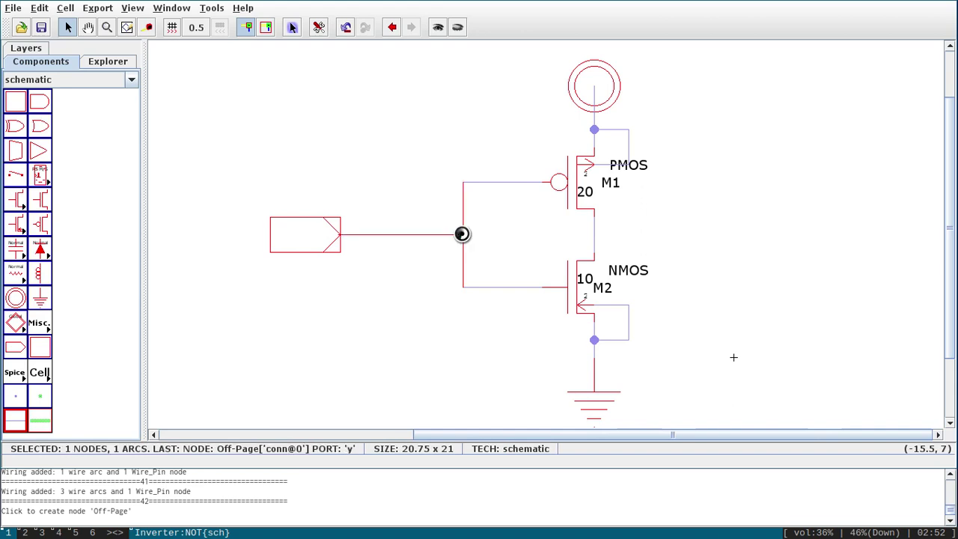
pyautogui.click(366, 312)
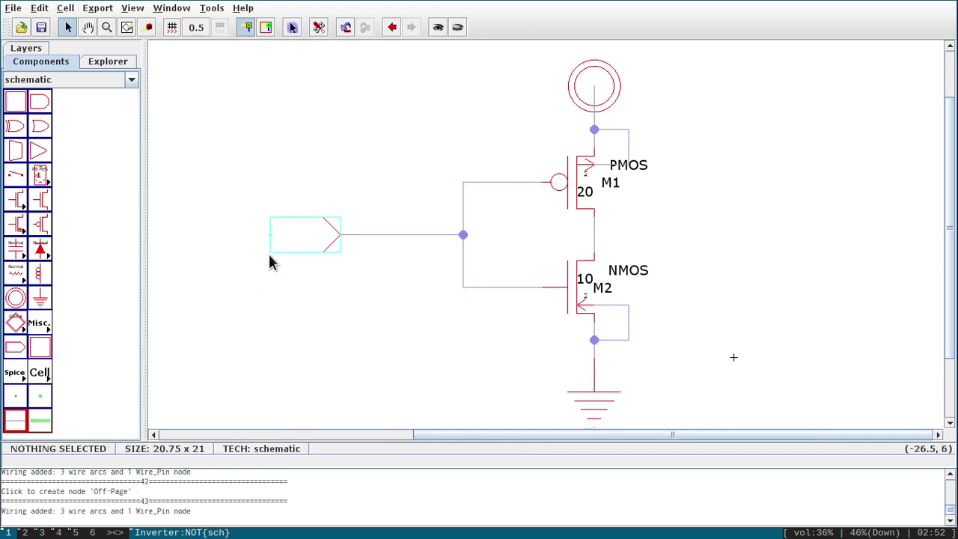
# Place a second Off-Page connector to the right of the transistors and wire it to the drain wire between M1 and M2.
pyautogui.click(18, 346)
pyautogui.click(21, 345)
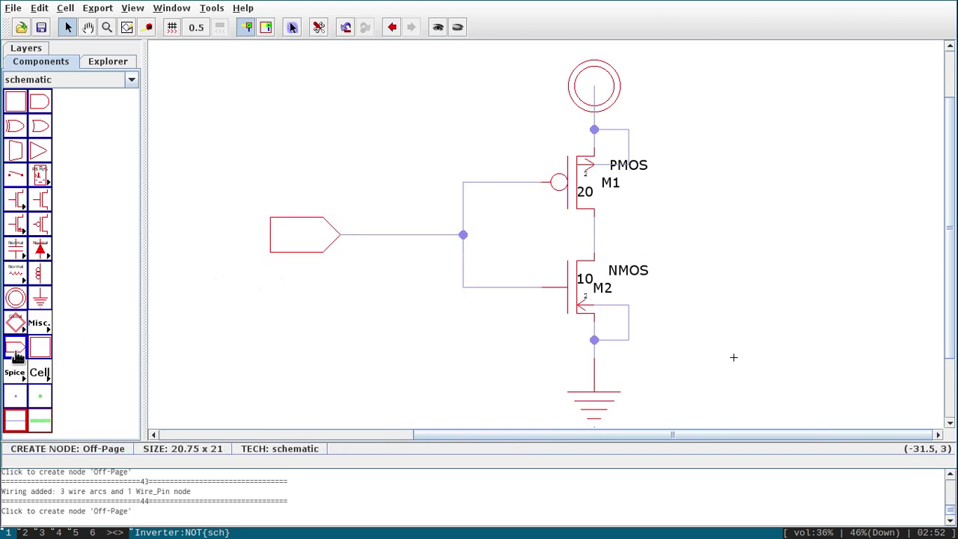
pyautogui.click(772, 235)
pyautogui.click(595, 239)
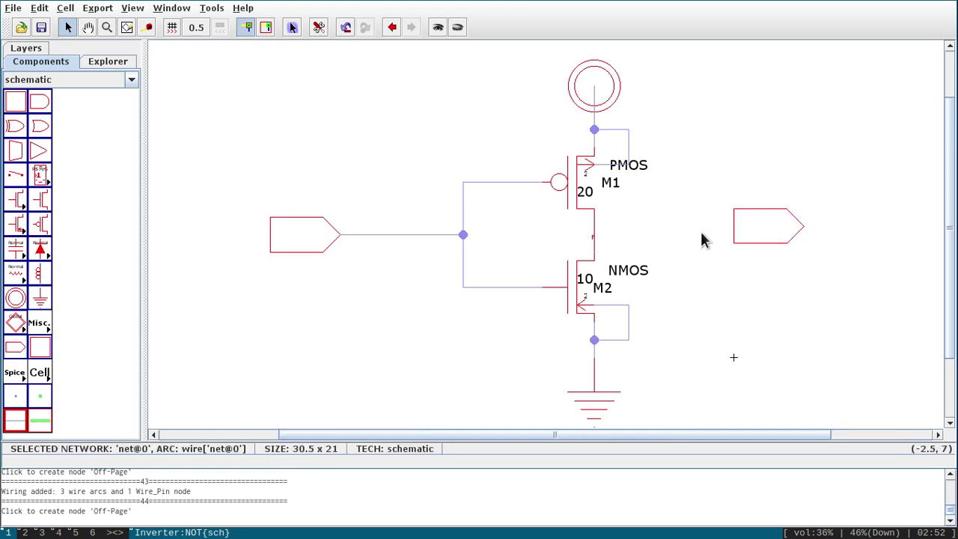
pyautogui.rightClick(737, 229)
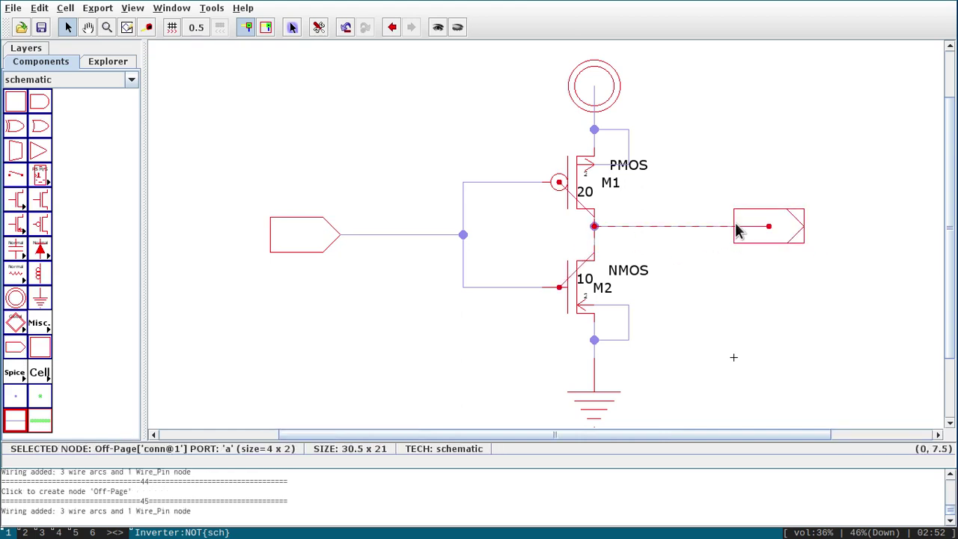
pyautogui.click(747, 314)
# Save the Inverter library and run a DRC check on the completed NOT wiring.
pyautogui.hotkey('ctrl', 's')
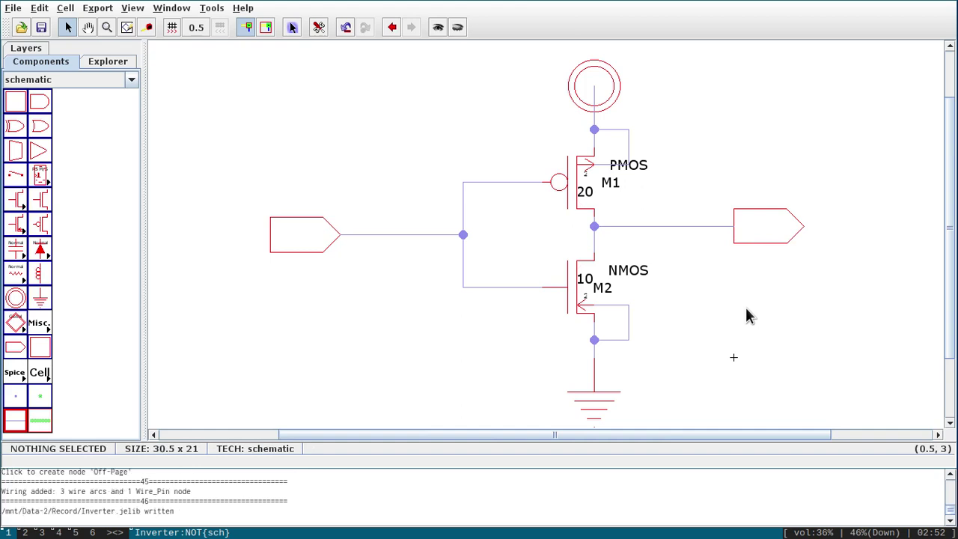
pyautogui.press('F5')
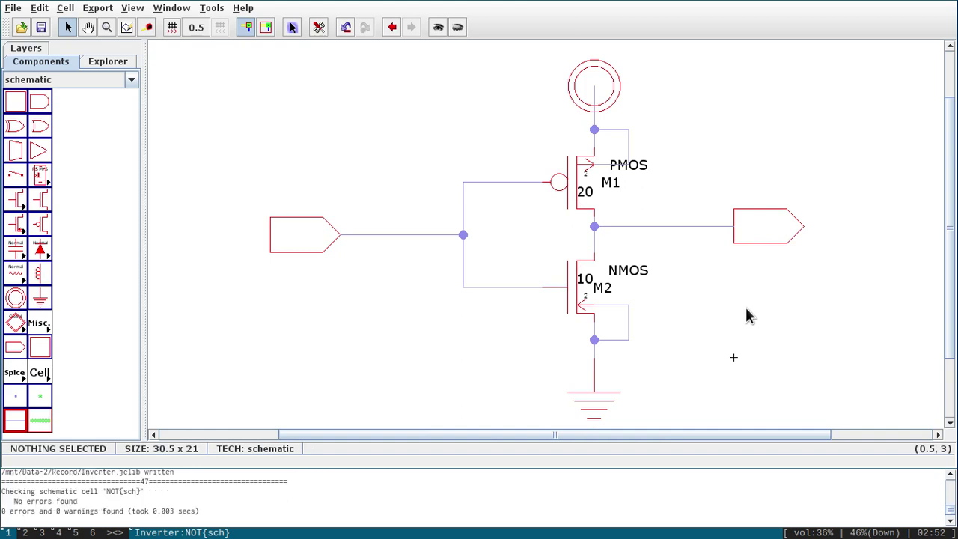
# Replace the input connector's wire with three segments to the gate wire, with pins about 2 and 5 units from the connector.
pyautogui.click(399, 235)
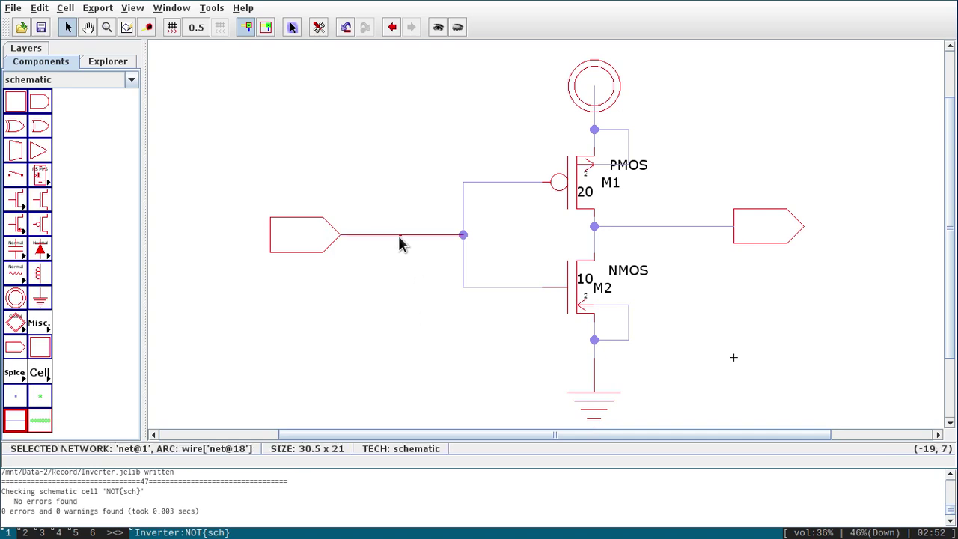
pyautogui.press('Delete')
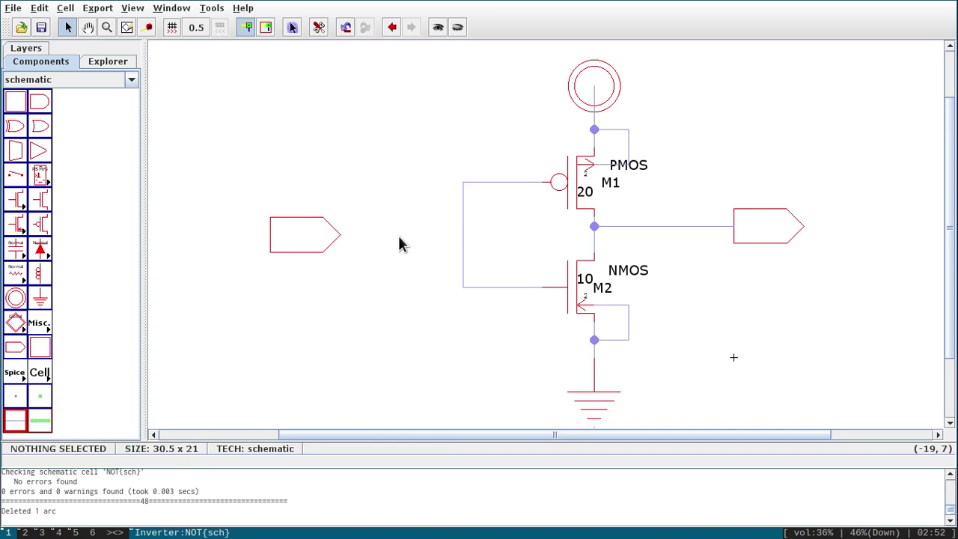
pyautogui.click(341, 241)
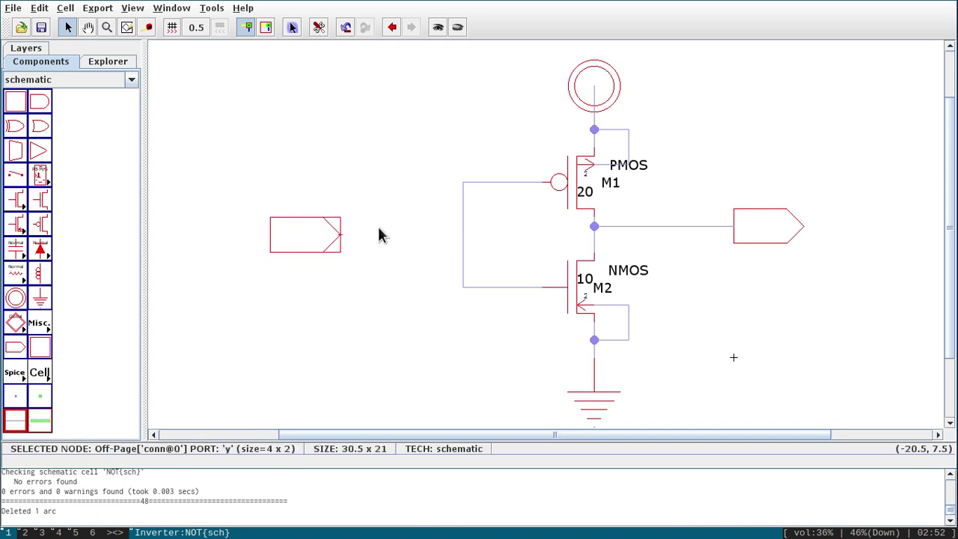
pyautogui.rightClick(377, 234)
pyautogui.rightClick(424, 239)
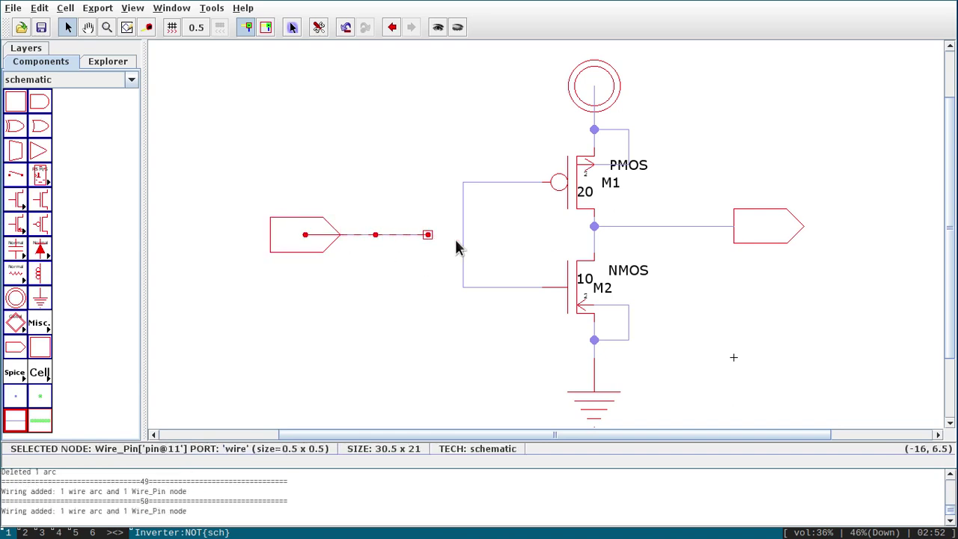
pyautogui.rightClick(462, 236)
pyautogui.click(410, 319)
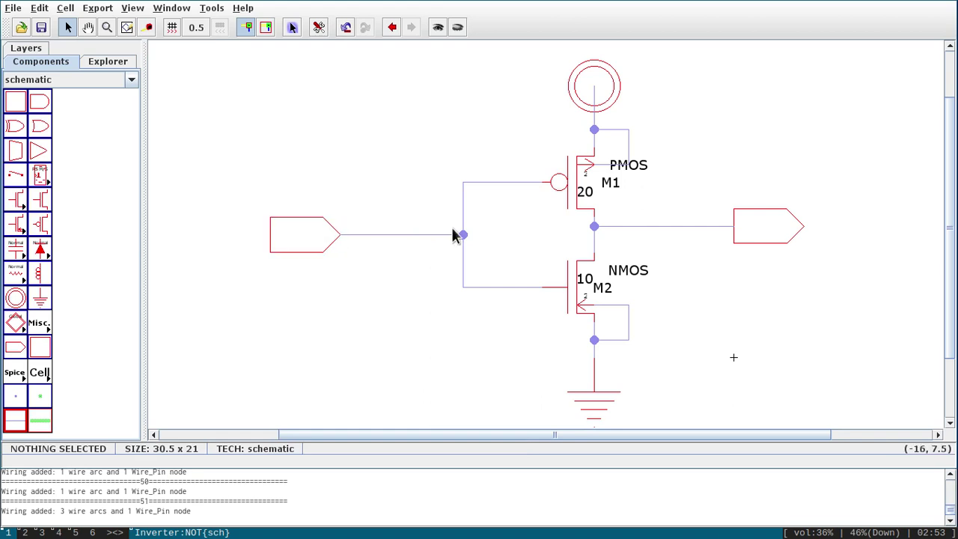
# Save the library, rerun the DRC check on the segmented input wire, and dismiss the result message.
pyautogui.hotkey('ctrl', 's')
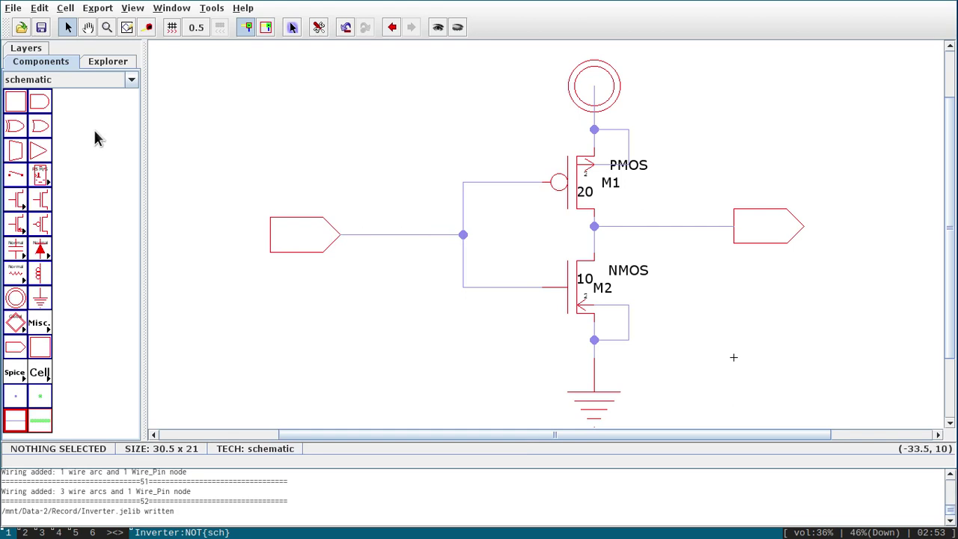
pyautogui.press('F5')
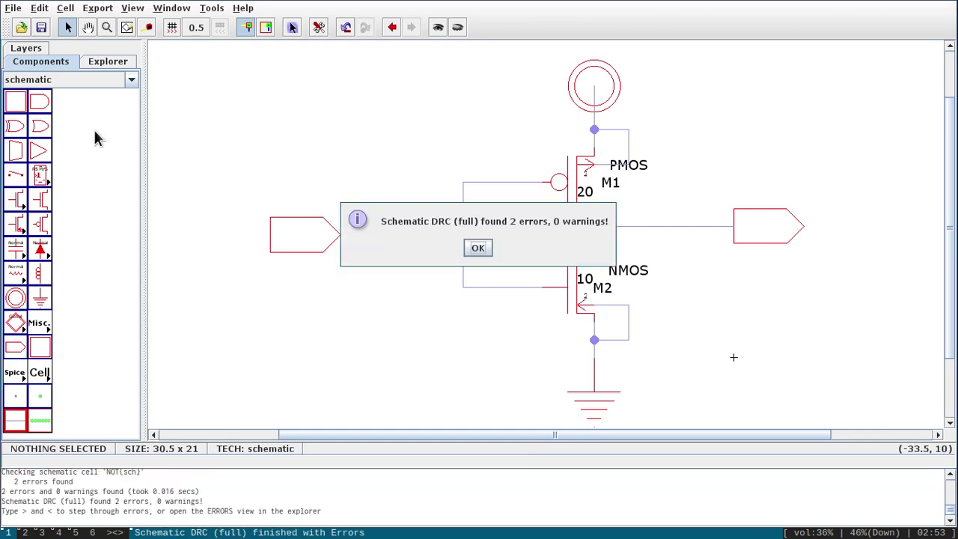
pyautogui.click(476, 250)
# Expand the NOT cell's entries under the Schematic DRC errors in the explorer.
pyautogui.click(97, 64)
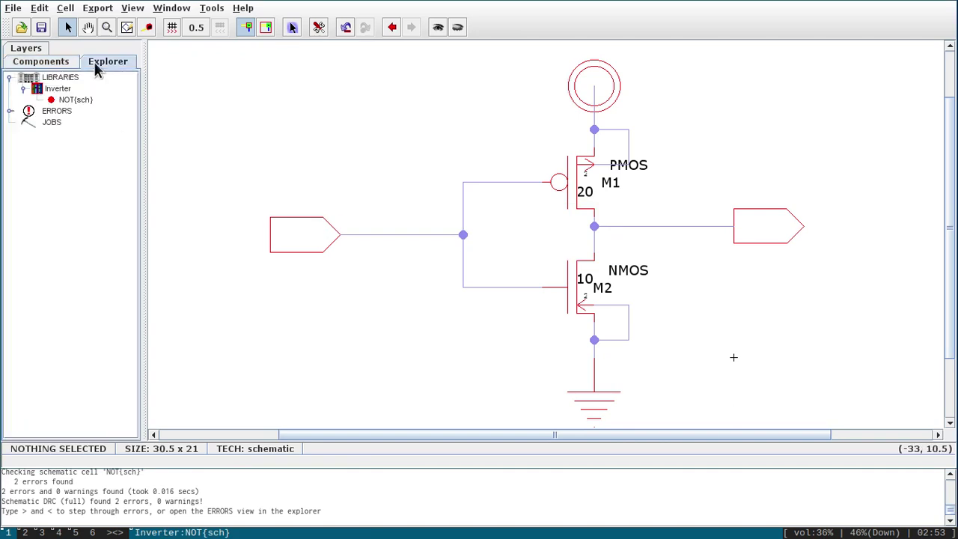
pyautogui.click(9, 111)
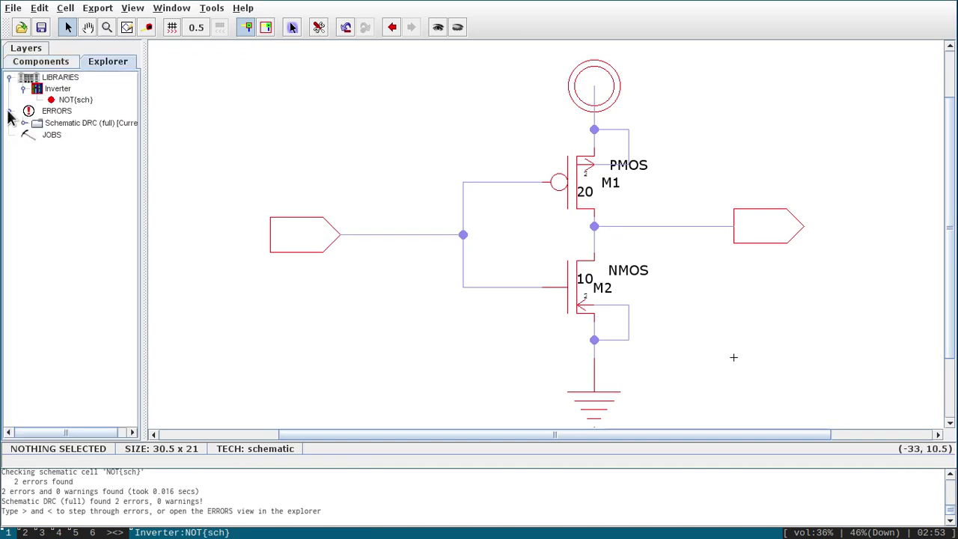
pyautogui.click(24, 124)
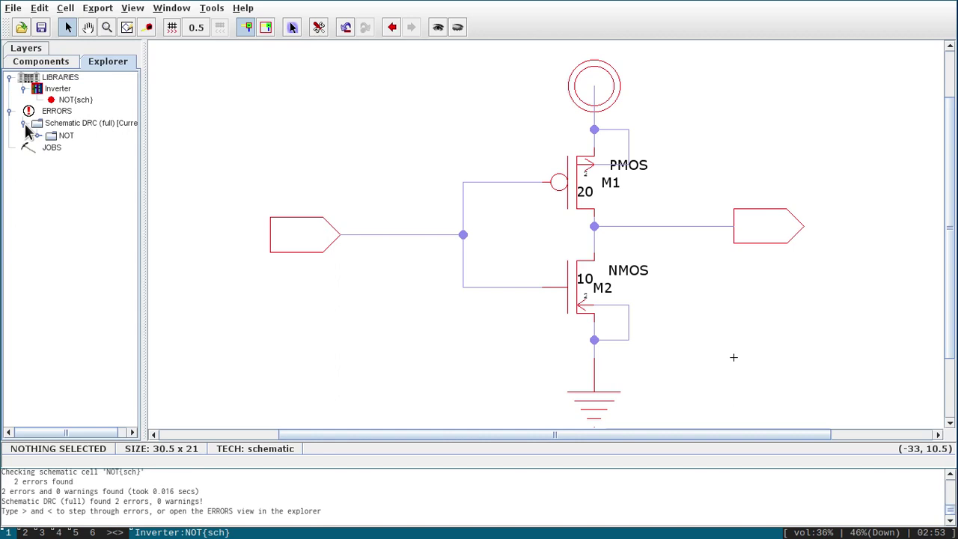
pyautogui.click(37, 136)
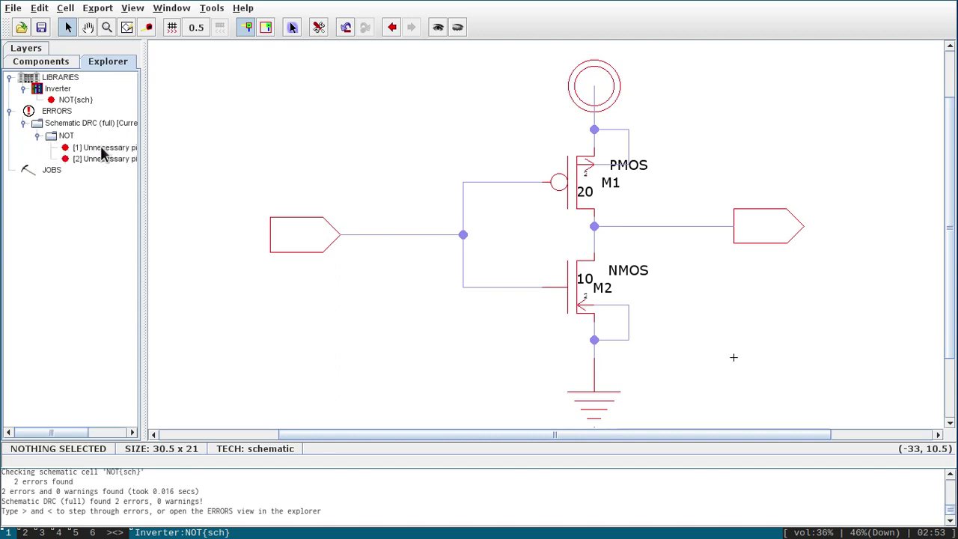
# Locate the pin flagged by the first DRC error, widen the explorer pane, and delete that pin from the input wire.
pyautogui.click(103, 149)
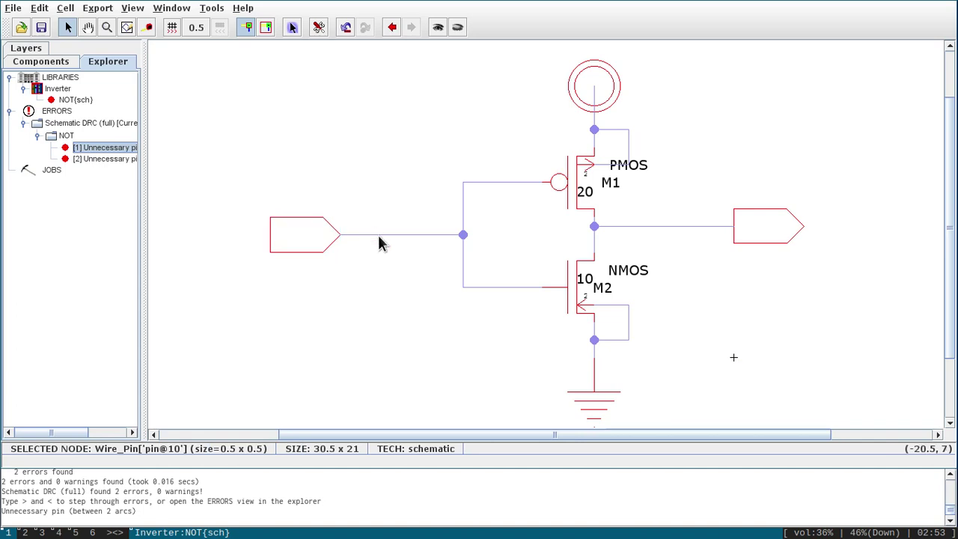
pyautogui.moveTo(143, 220); pyautogui.dragTo(251, 219)
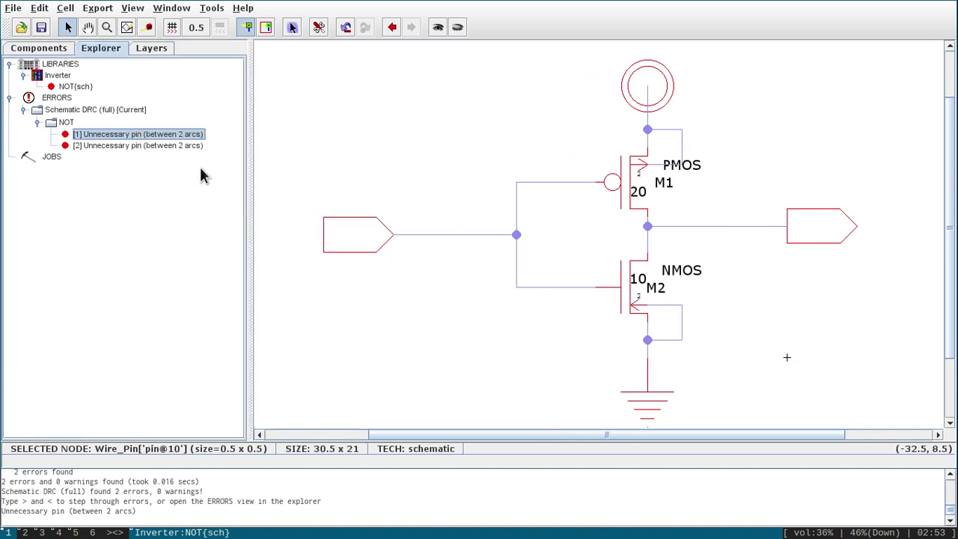
pyautogui.click(428, 238)
pyautogui.press('Delete')
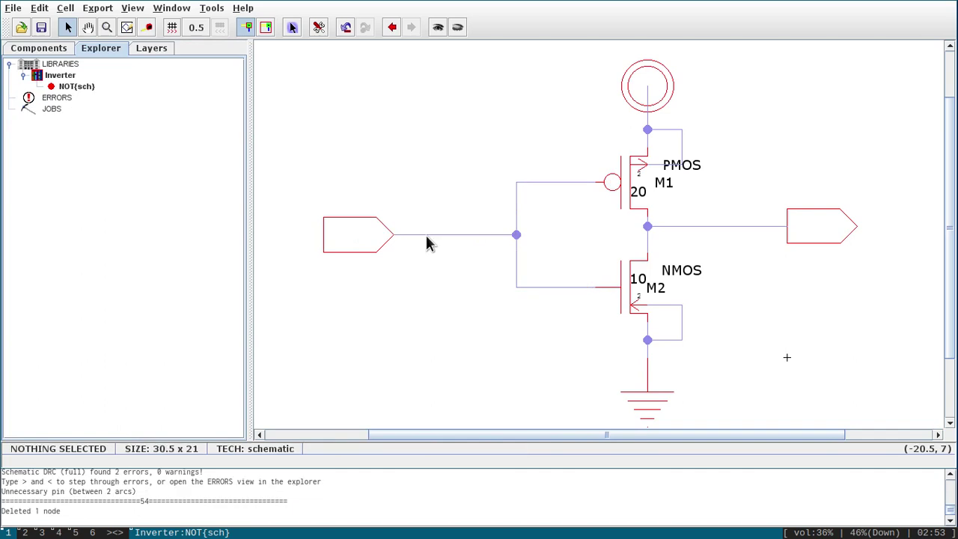
# Save the library, rerun the DRC check with the unnecessary wire pin removed, and narrow the explorer pane.
pyautogui.click(41, 27)
pyautogui.press('F5')
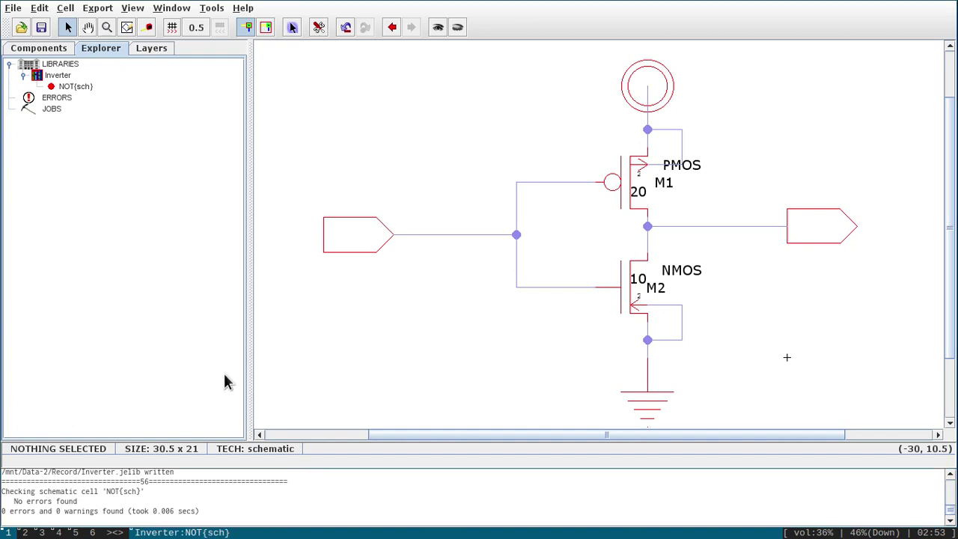
pyautogui.moveTo(240, 372); pyautogui.dragTo(59, 353)
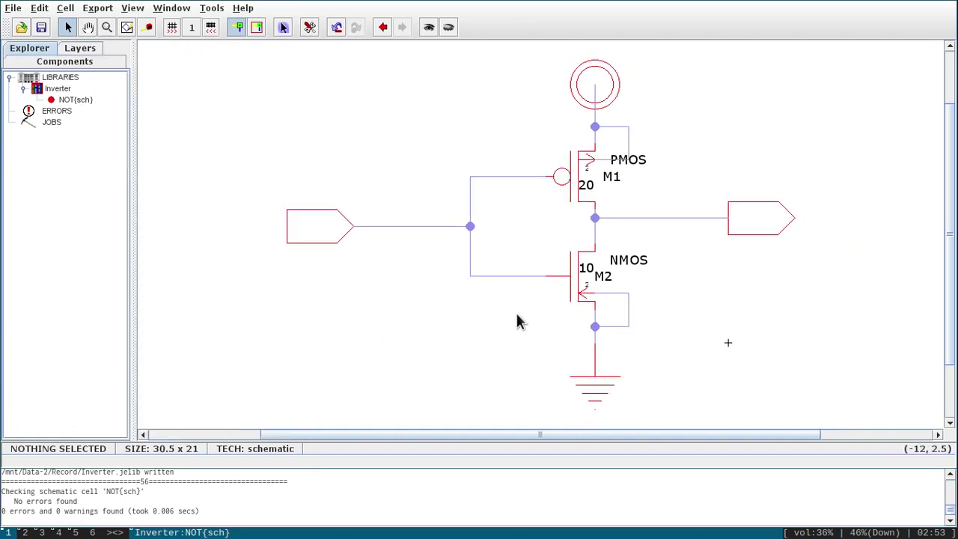
# Create an export named A on the input connector and move its label 3 units left, inside the connector symbol.
pyautogui.click(340, 238)
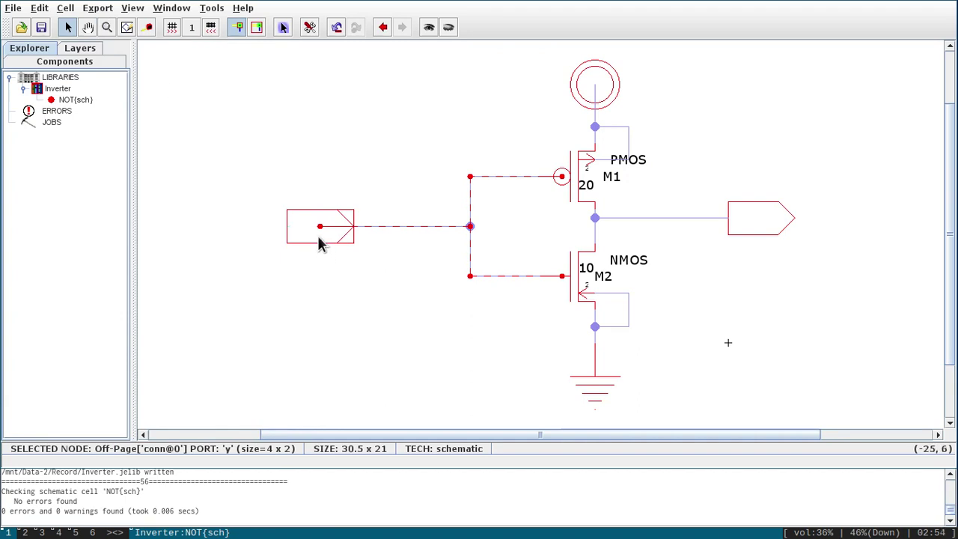
pyautogui.click(95, 9)
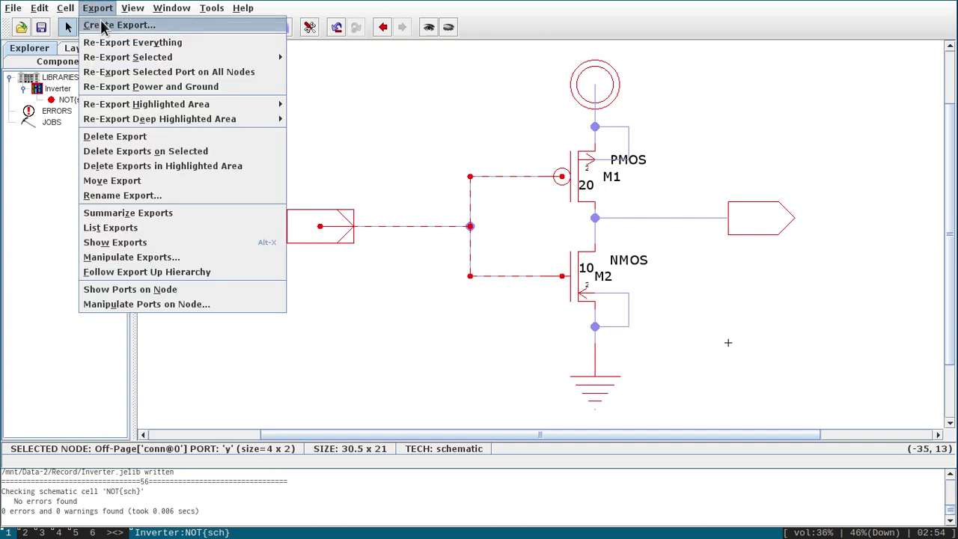
pyautogui.click(102, 25)
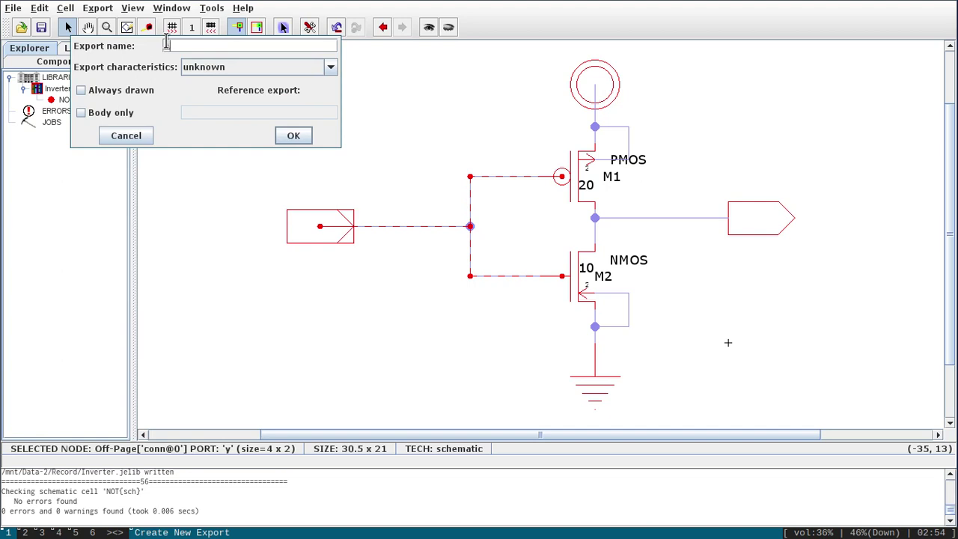
pyautogui.write('A')
pyautogui.press('Return')
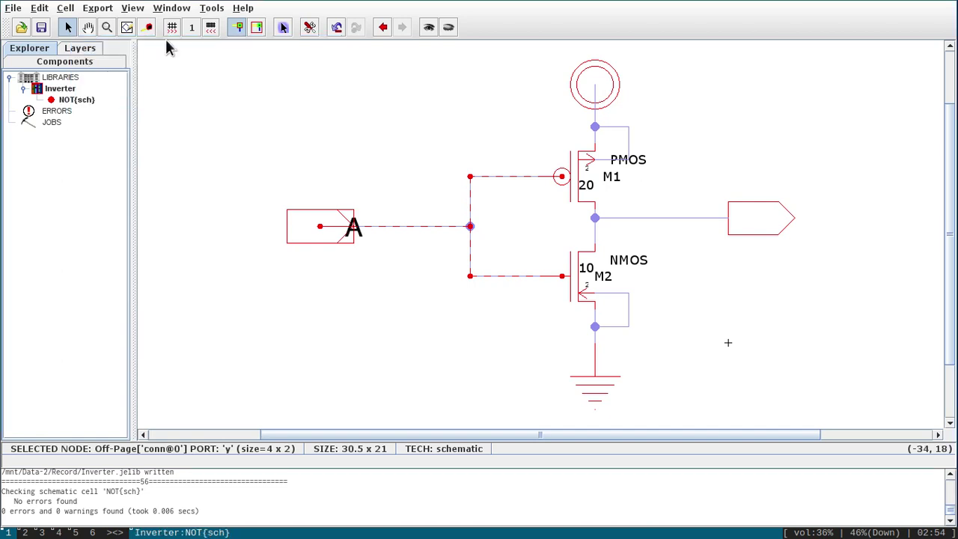
pyautogui.click(372, 265)
pyautogui.moveTo(359, 243); pyautogui.dragTo(317, 242)
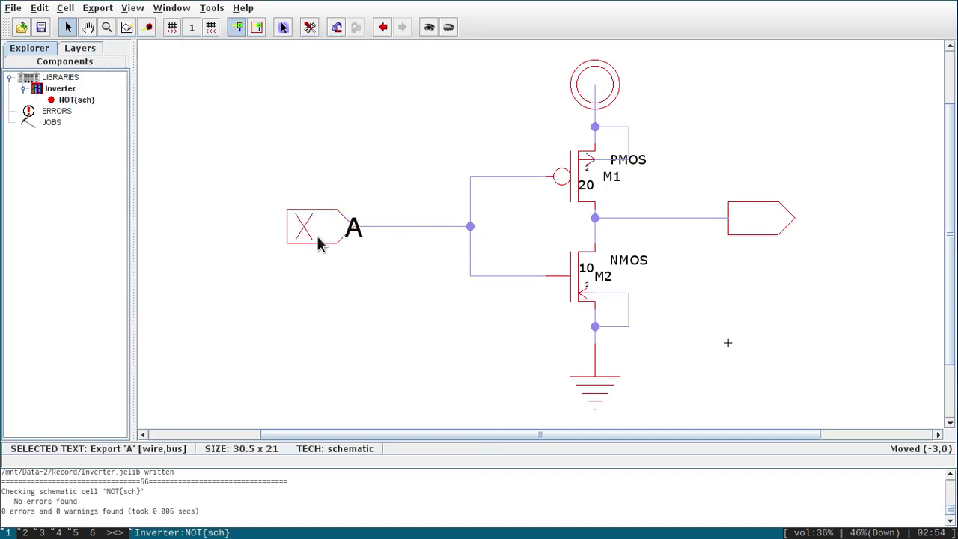
pyautogui.click(359, 275)
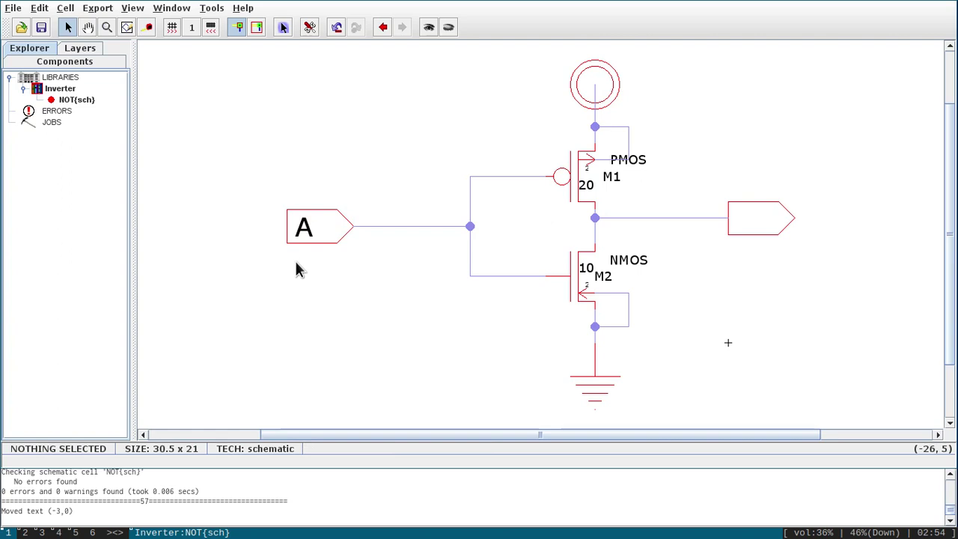
# Create an export named Y on the output connector and move its label 1 unit right, inside the connector symbol.
pyautogui.click(739, 242)
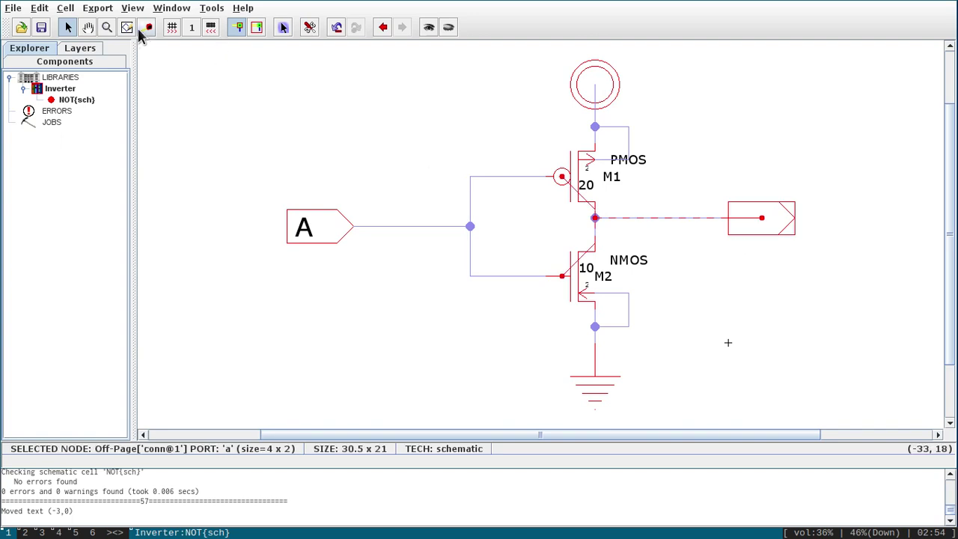
pyautogui.click(101, 8)
pyautogui.click(120, 27)
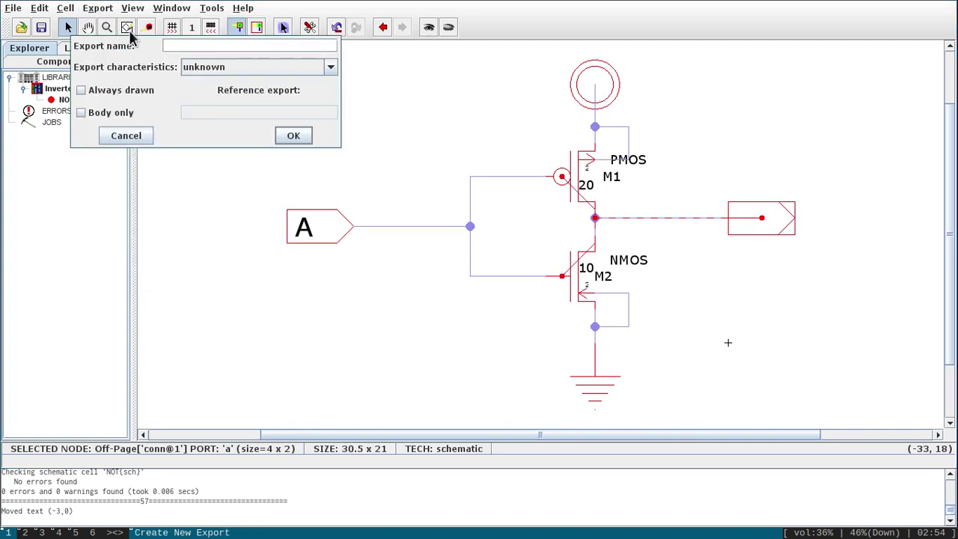
pyautogui.write('Y')
pyautogui.press('Return')
pyautogui.click(733, 248)
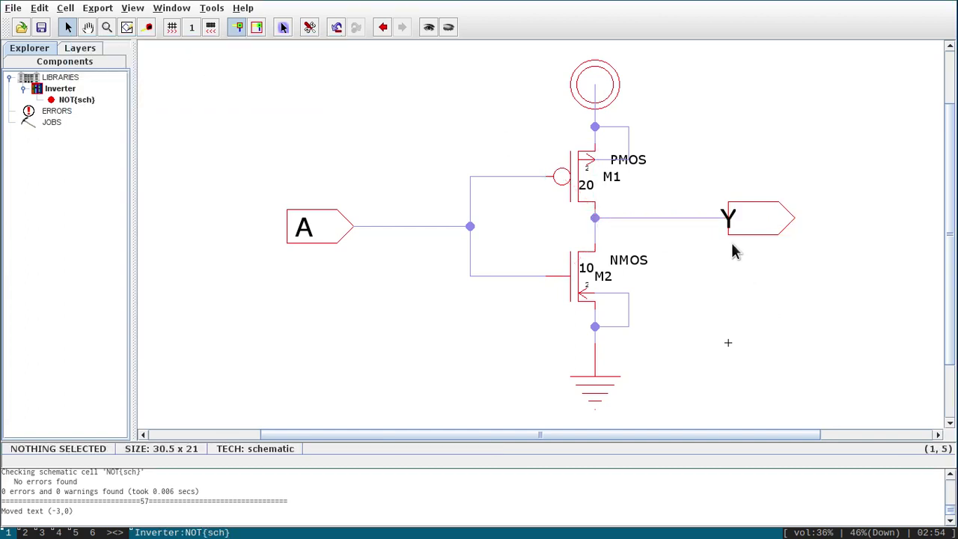
pyautogui.moveTo(722, 228); pyautogui.dragTo(740, 224)
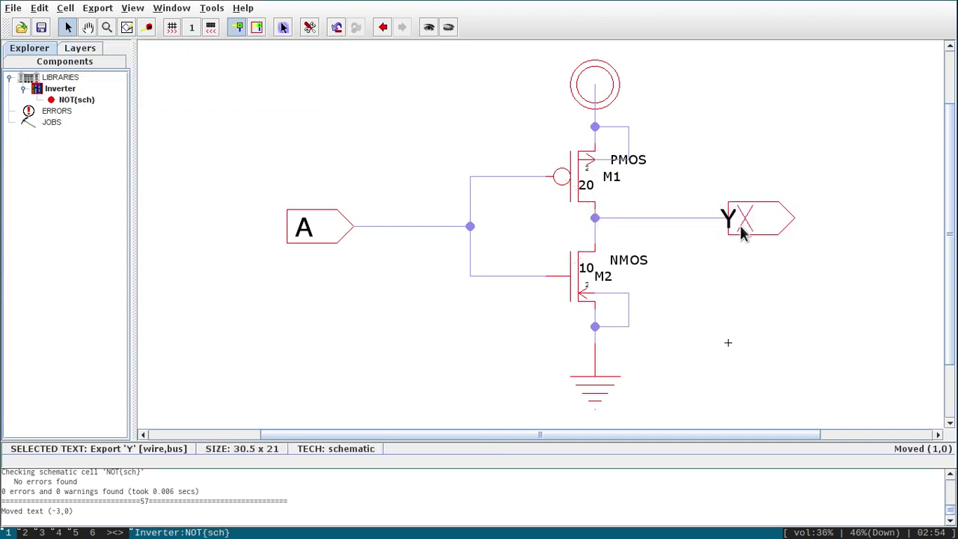
# Deselect the label, save the library, and rerun the DRC check on the schematic with exports A and Y.
pyautogui.click(749, 285)
pyautogui.hotkey('ctrl', 's')
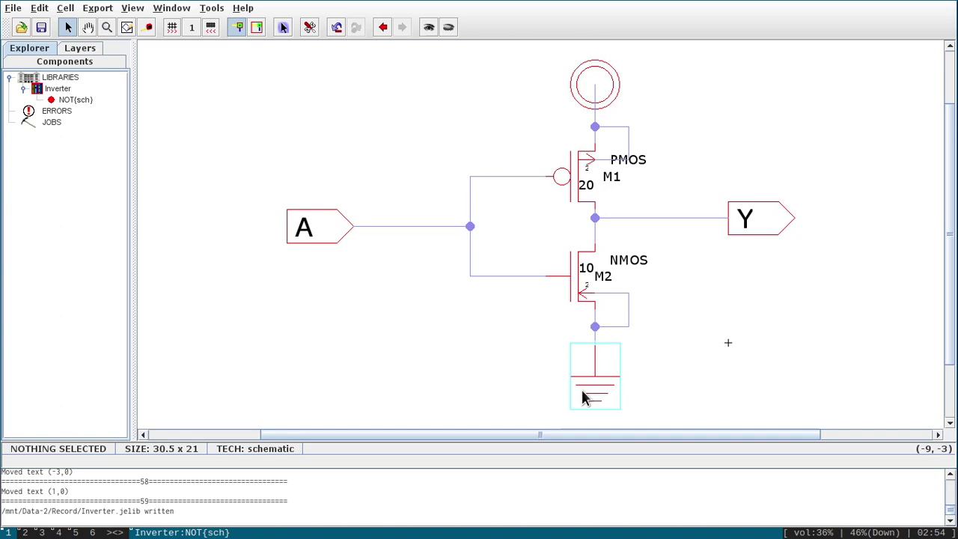
pyautogui.press('F5')
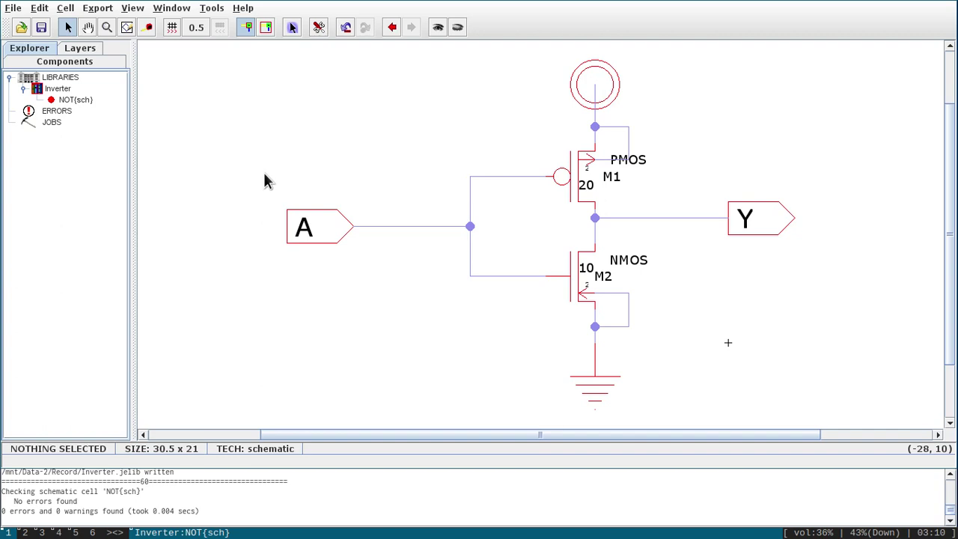
# Place a Spice Code text in the empty area below the input connector's wire, at about (-22, 1.5).
pyautogui.click(35, 63)
pyautogui.click(40, 226)
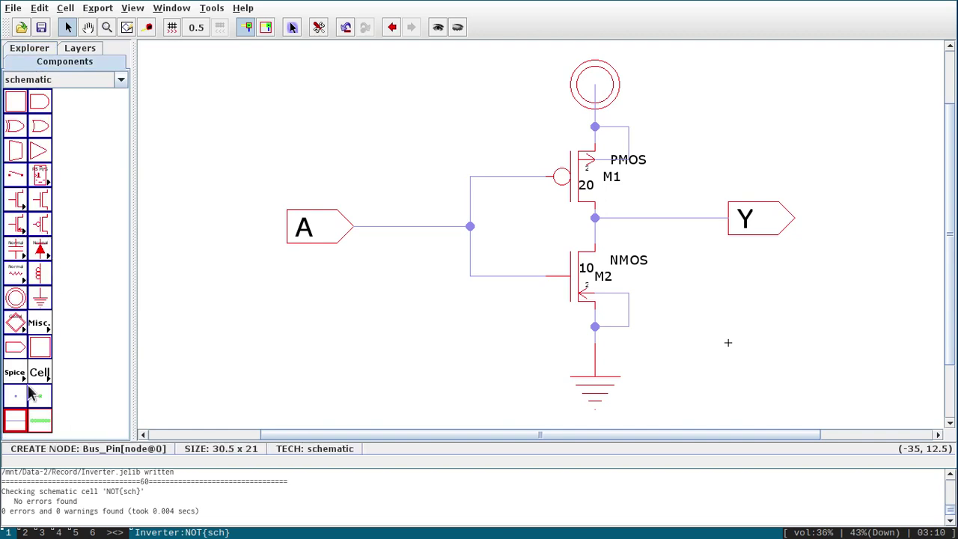
pyautogui.click(49, 336)
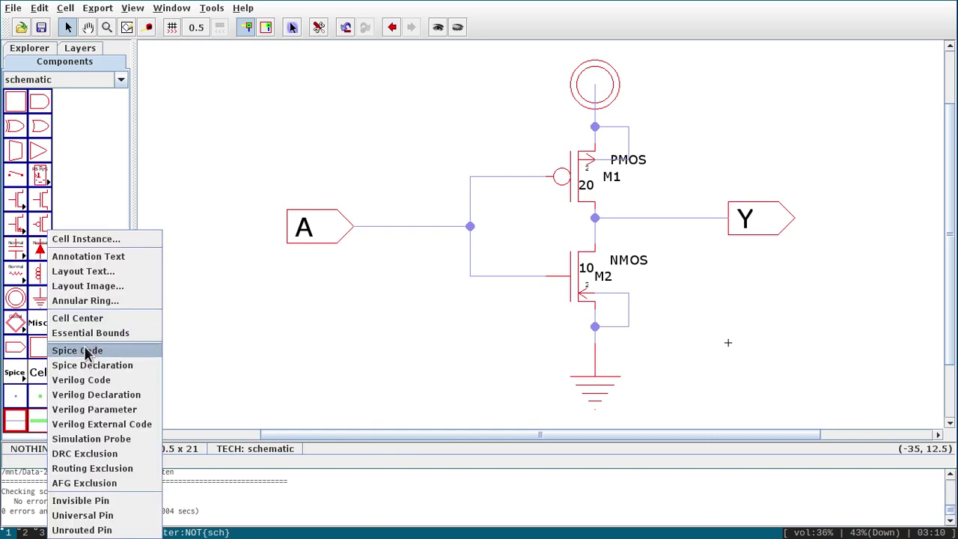
pyautogui.click(82, 350)
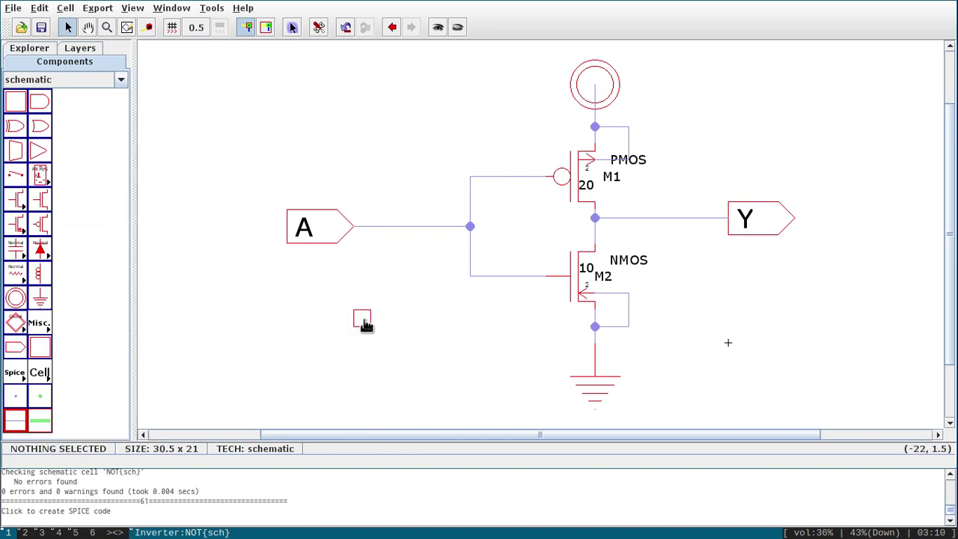
pyautogui.click(363, 320)
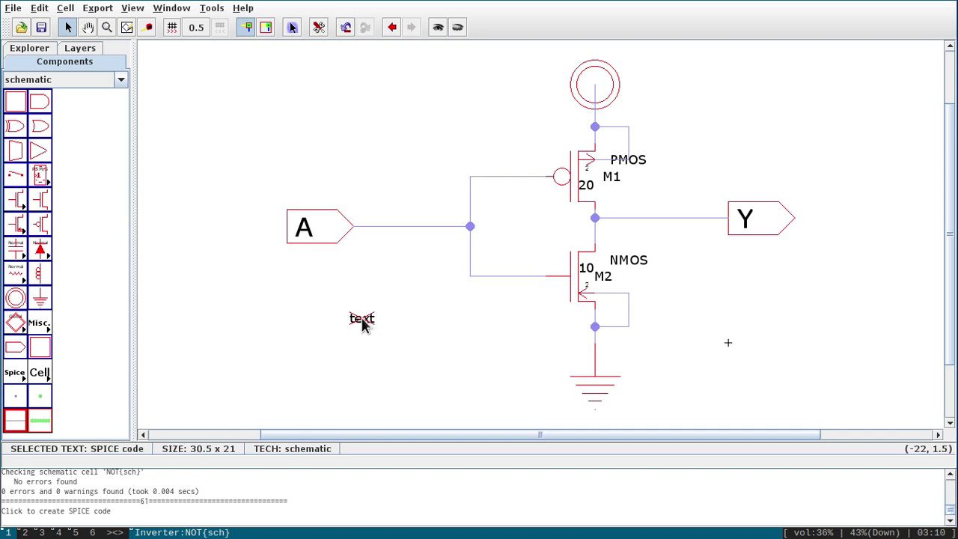
# Open the SPICE code text's properties, enable Multi-Line Text, and clear the placeholder text.
pyautogui.doubleClick(362, 320)
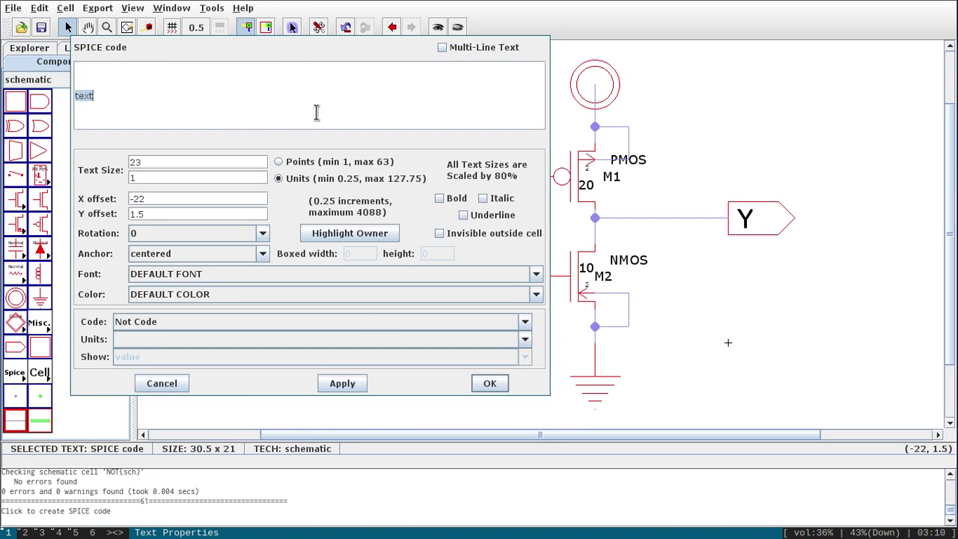
pyautogui.click(442, 48)
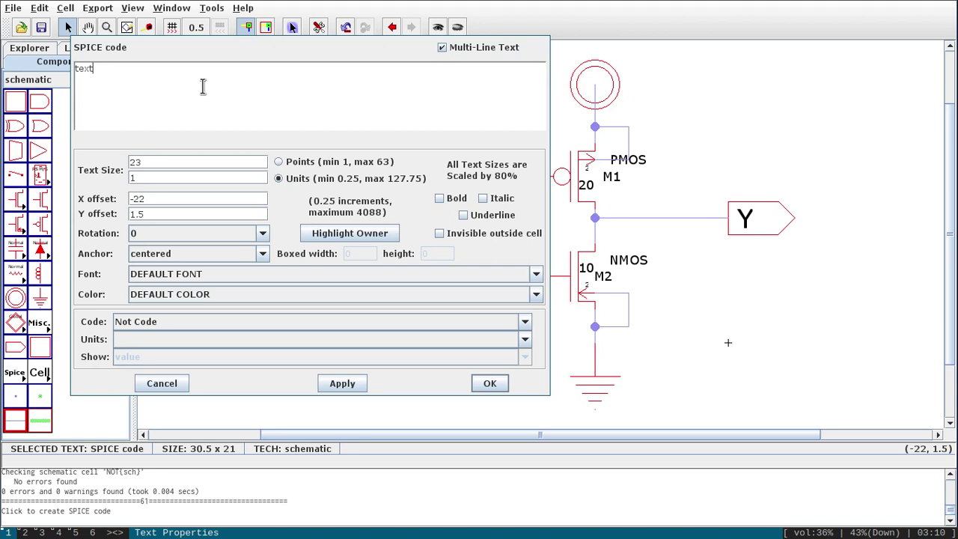
pyautogui.press('BackSpace')
pyautogui.press('BackSpace')
pyautogui.press('BackSpace')
pyautogui.press('BackSpace')
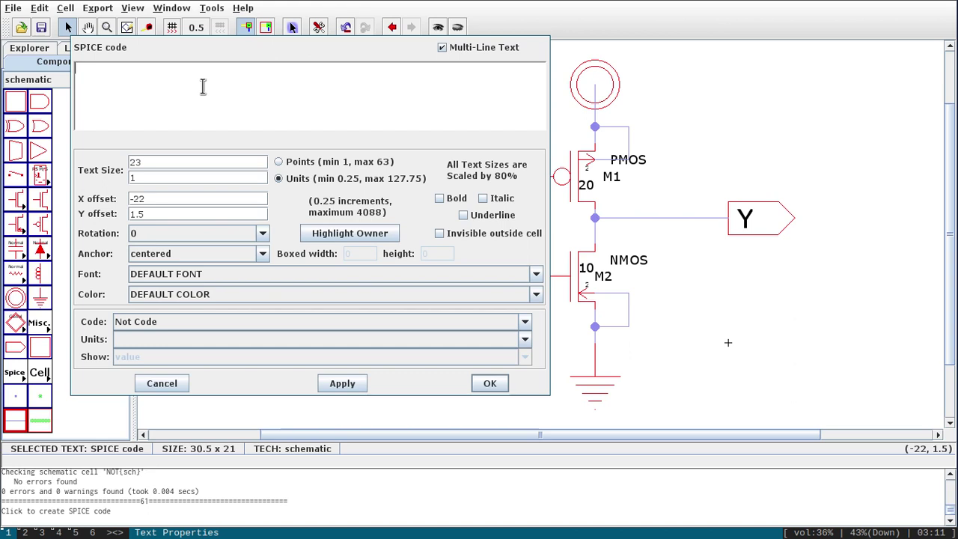
# Enter ".include 180nm.lb" as the first SPICE code line, checking the model file's name in the Record folder.
pyautogui.write('.iclude')
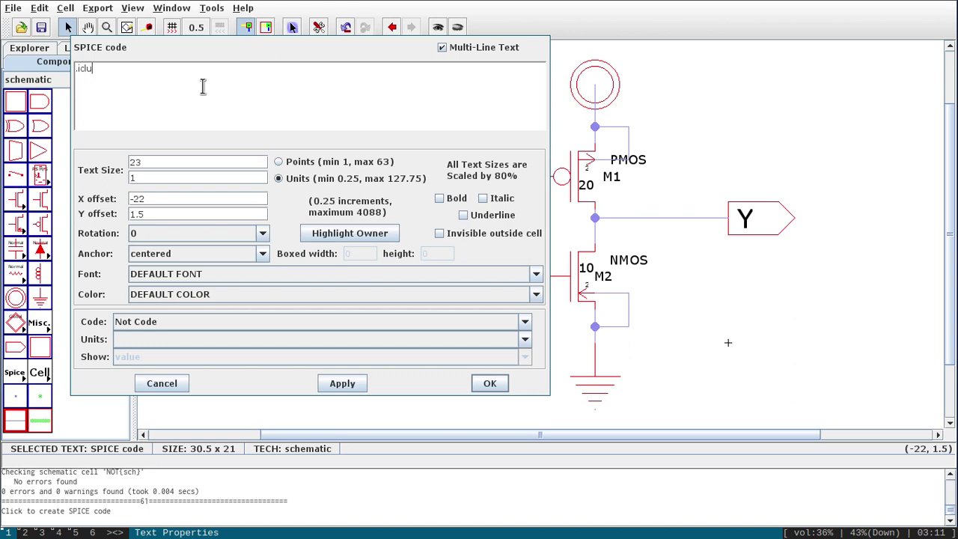
pyautogui.press('BackSpace')
pyautogui.press('BackSpace')
pyautogui.press('BackSpace')
pyautogui.press('BackSpace')
pyautogui.press('BackSpace')
pyautogui.press('BackSpace')
pyautogui.write('include')
pyautogui.press('super+4')
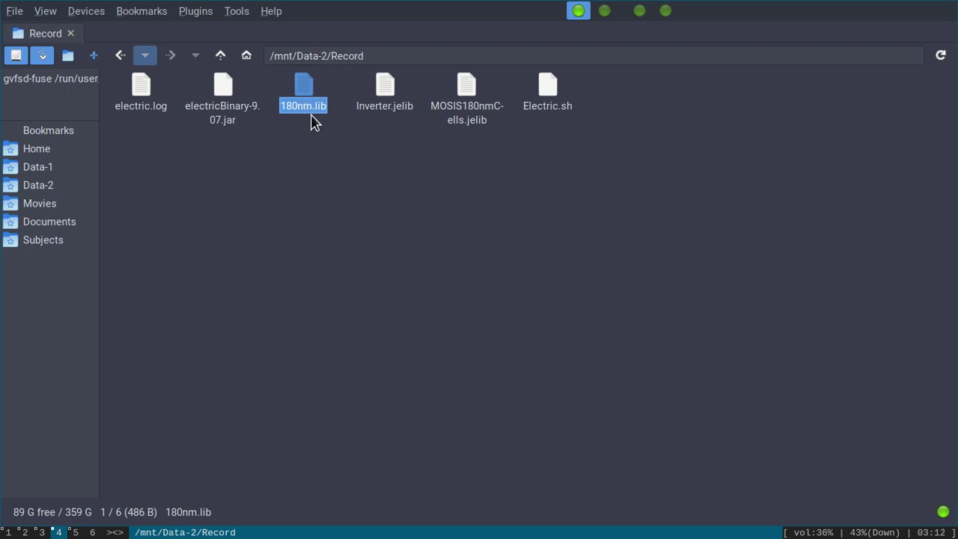
pyautogui.press('super+2')
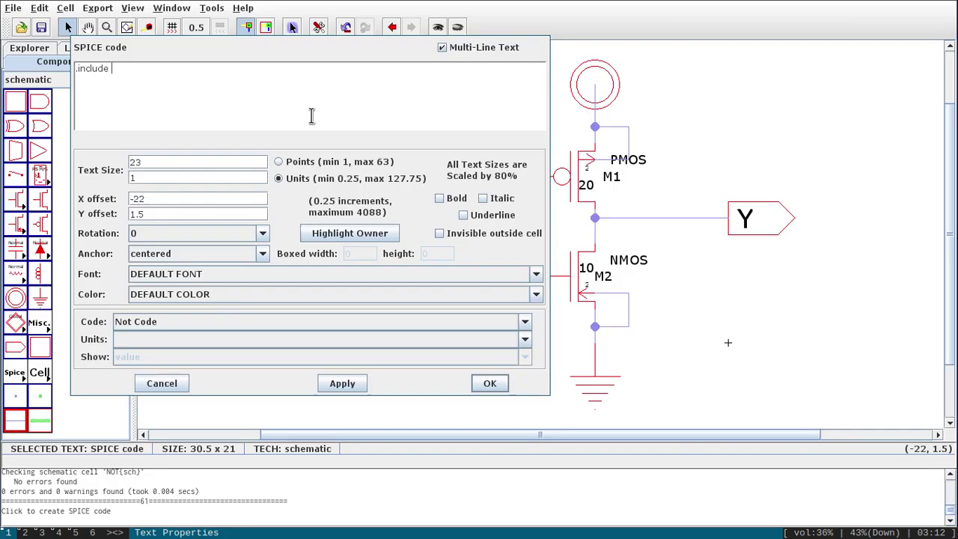
pyautogui.write('180nm.lb')
pyautogui.press('Return')
# Add the supply voltage line "vdd vdd 0 1.8" to the SPICE code.
pyautogui.write('vdd')
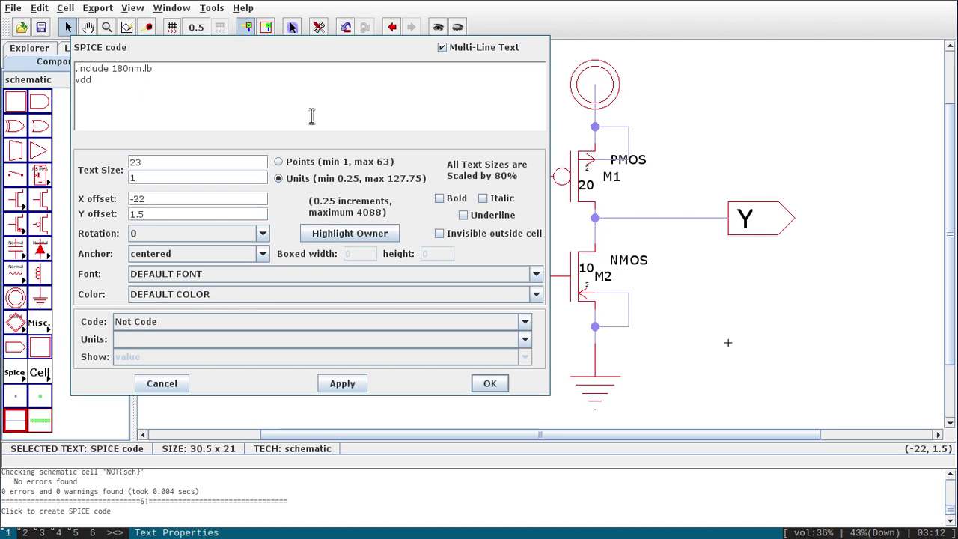
pyautogui.write(' vdd 0 ')
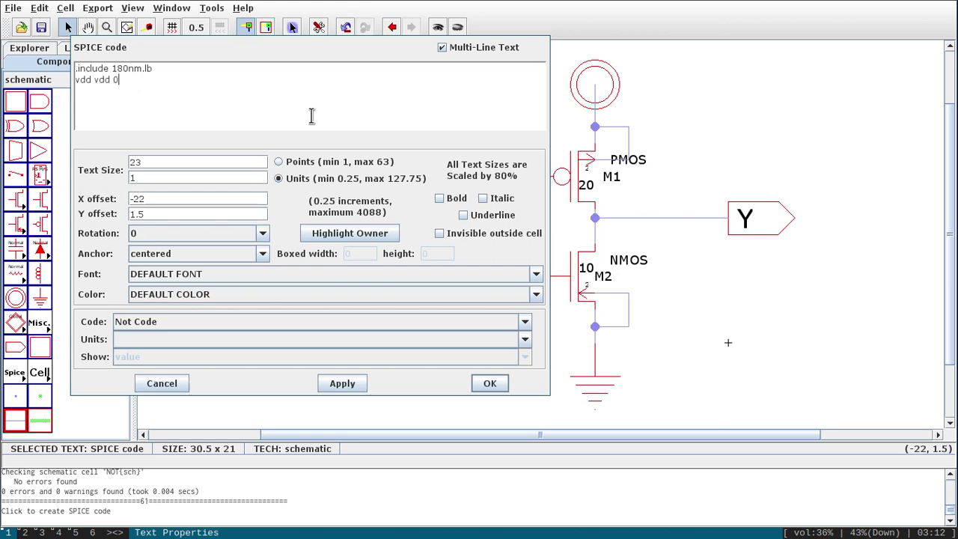
pyautogui.write('1.')
# Add the input source line "vin A 0 pulse(0 1.8 2u 1u 1u 5u 12u)" to the SPICE code.
pyautogui.write('vin')
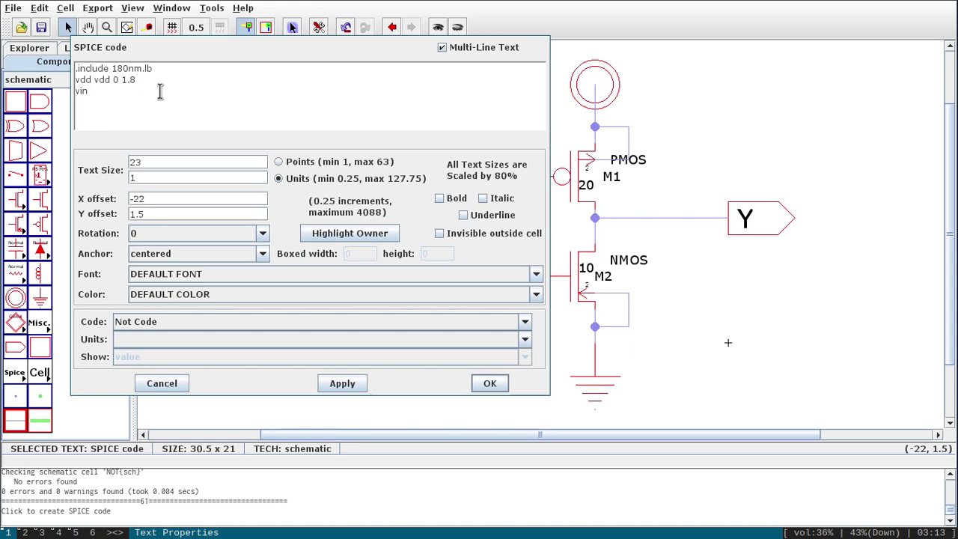
pyautogui.write(' A 0')
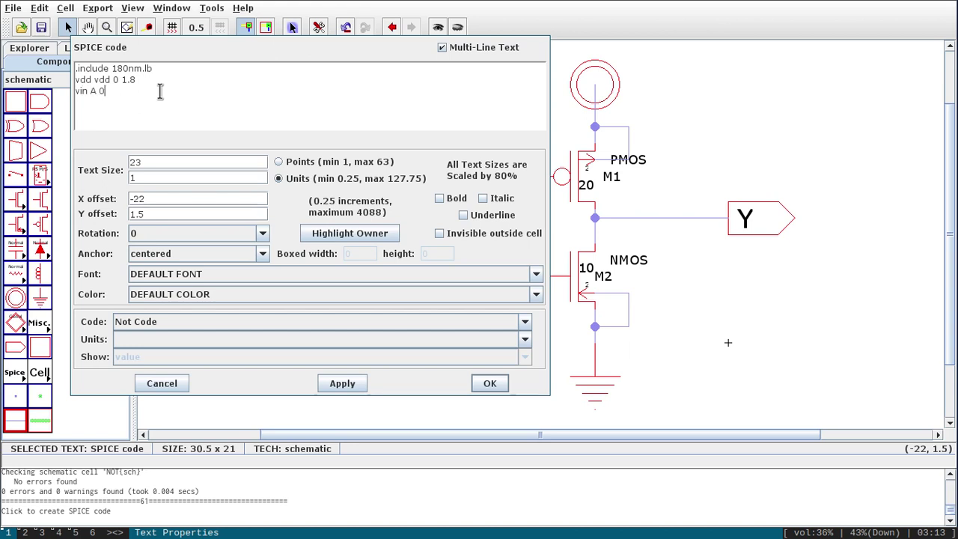
pyautogui.write(' pulse')
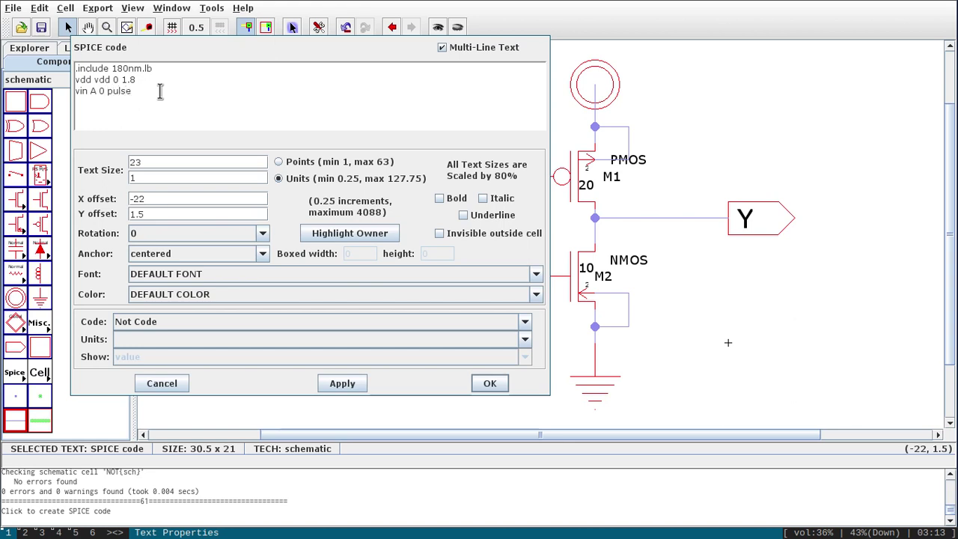
pyautogui.write('(')
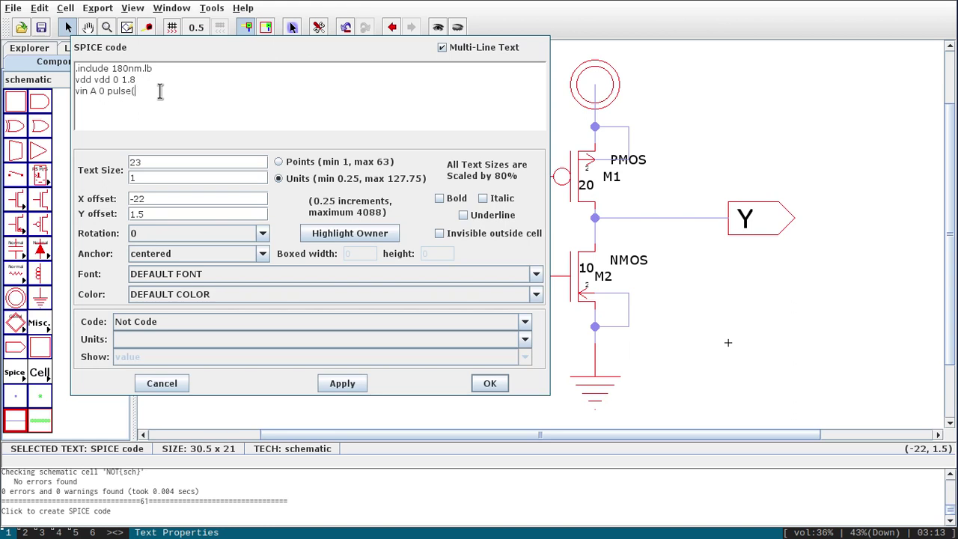
pyautogui.write('0 1.8 2u ')
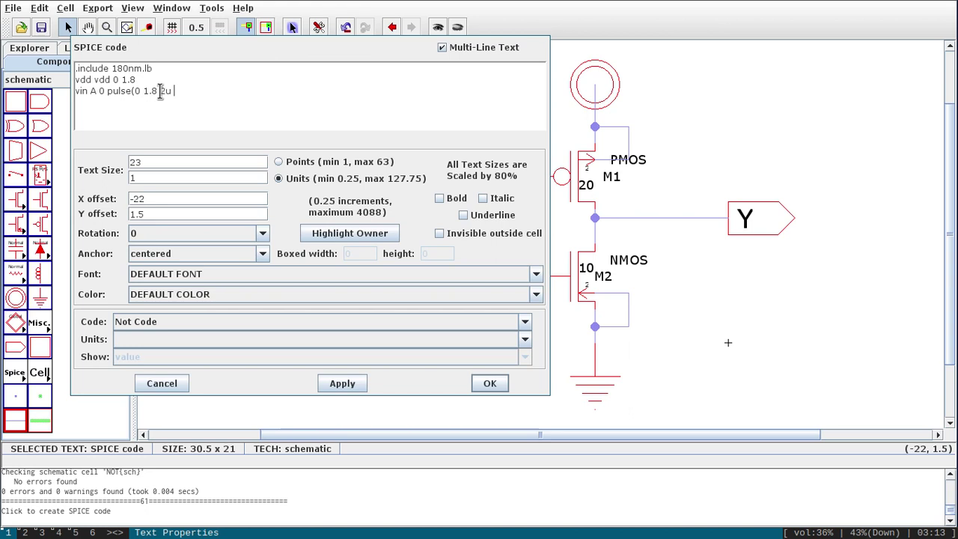
pyautogui.write('1u 1u 5u 12u')
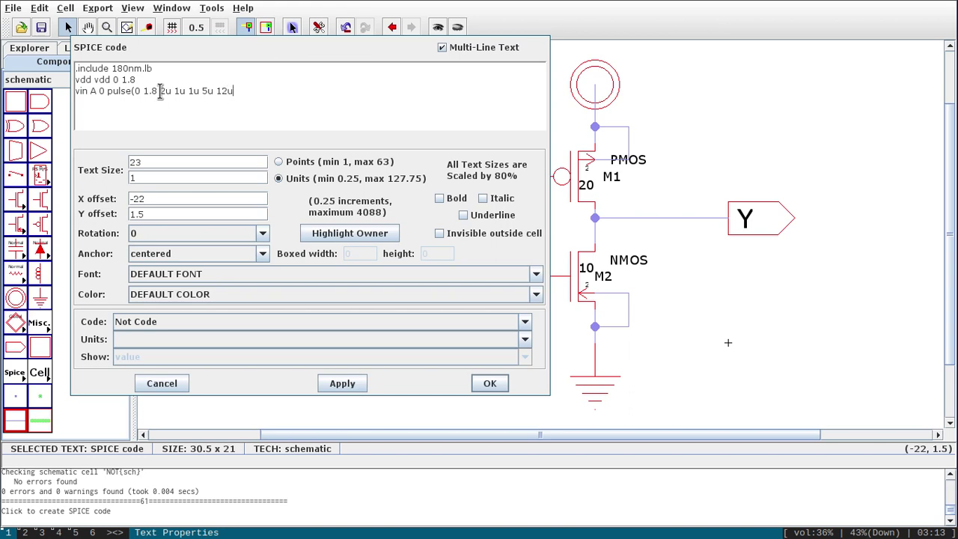
pyautogui.write(')')
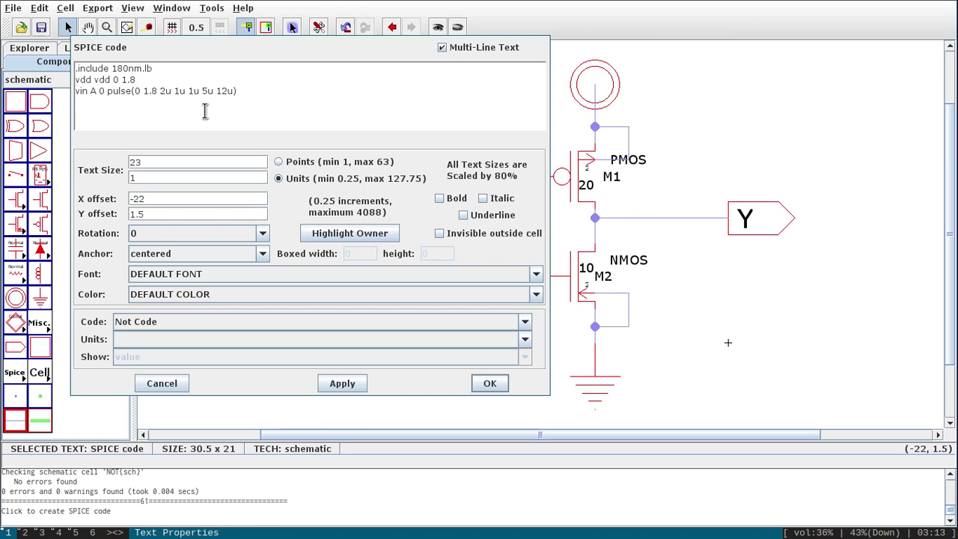
# Add the output capacitor line "cout Y 0 0.5p" and a ".control" line to the SPICE code.
pyautogui.write('cout Y 0 0.5p')
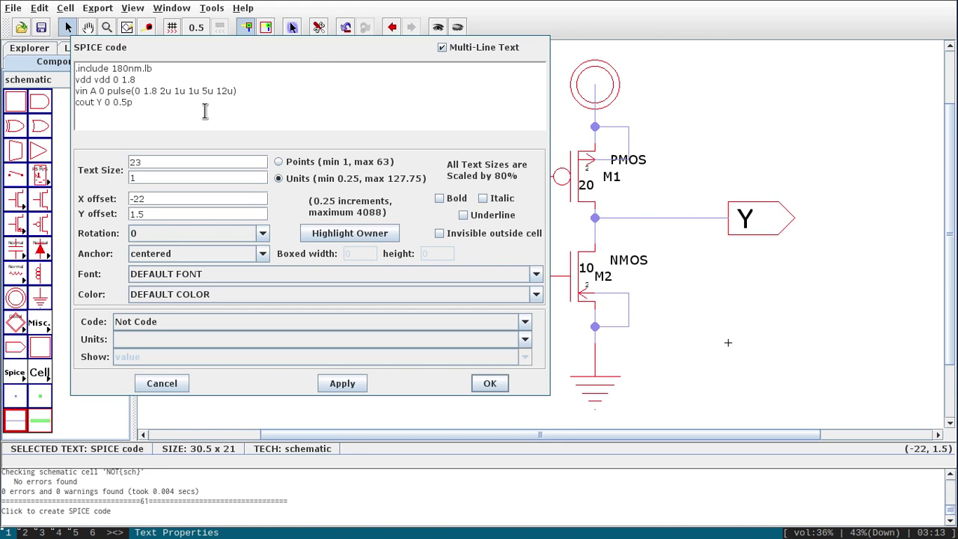
pyautogui.press('Return')
pyautogui.write('.control')
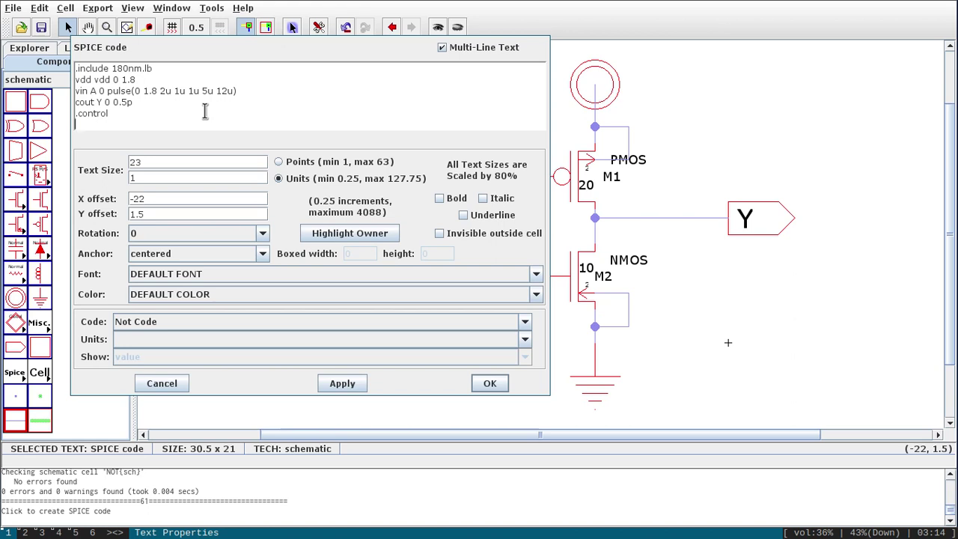
# Add the transient analysis line "tran 0.1u 20u" to the SPICE code and enlarge the text properties dialog.
pyautogui.write('tran 0')
pyautogui.write('.1u 20u')
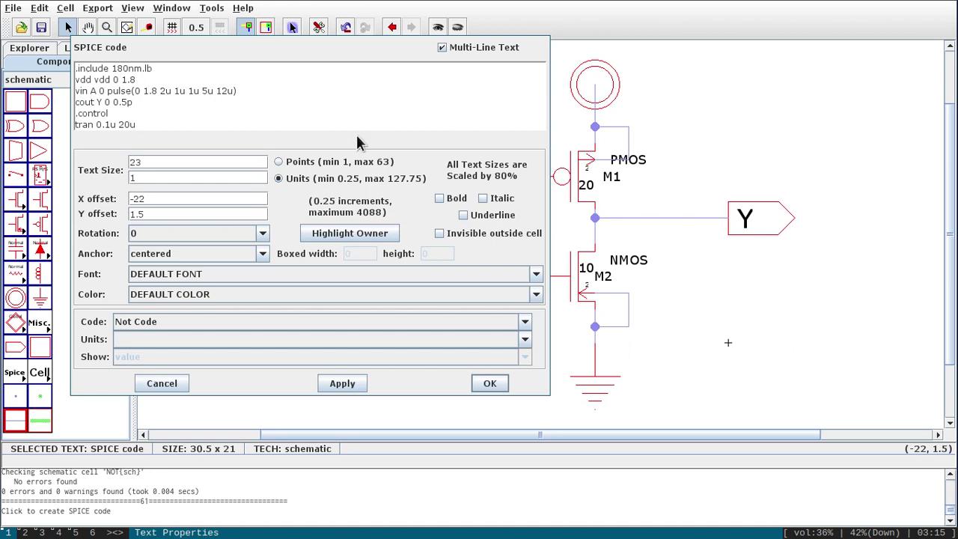
pyautogui.moveTo(551, 397); pyautogui.dragTo(551, 452)
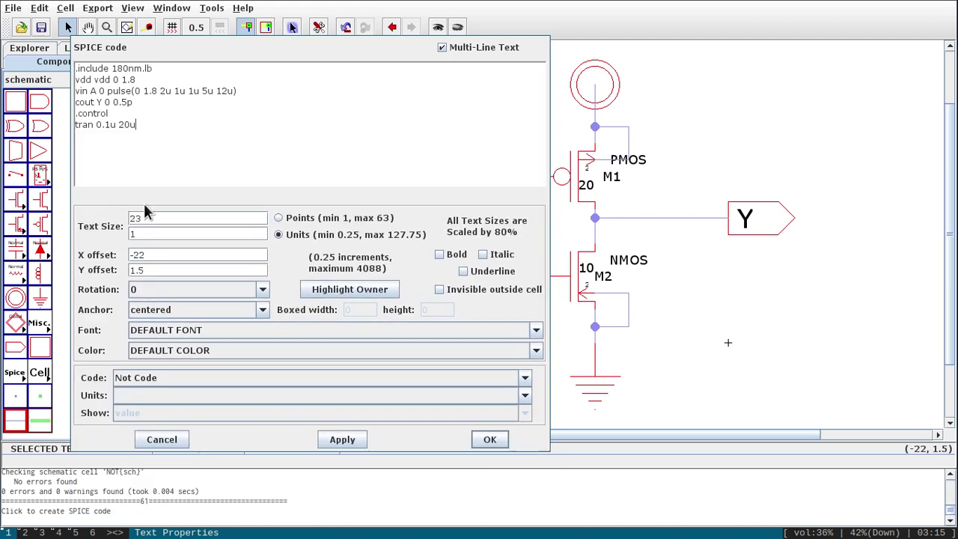
# Finish the SPICE code with the lines "plot v(A) v(Y)", ".endc" and ".end", and apply it to the schematic.
pyautogui.write('plot v(A) v(Y)')
pyautogui.press('Return')
pyautogui.write('.endc')
pyautogui.press('Return')
pyautogui.write('.end')
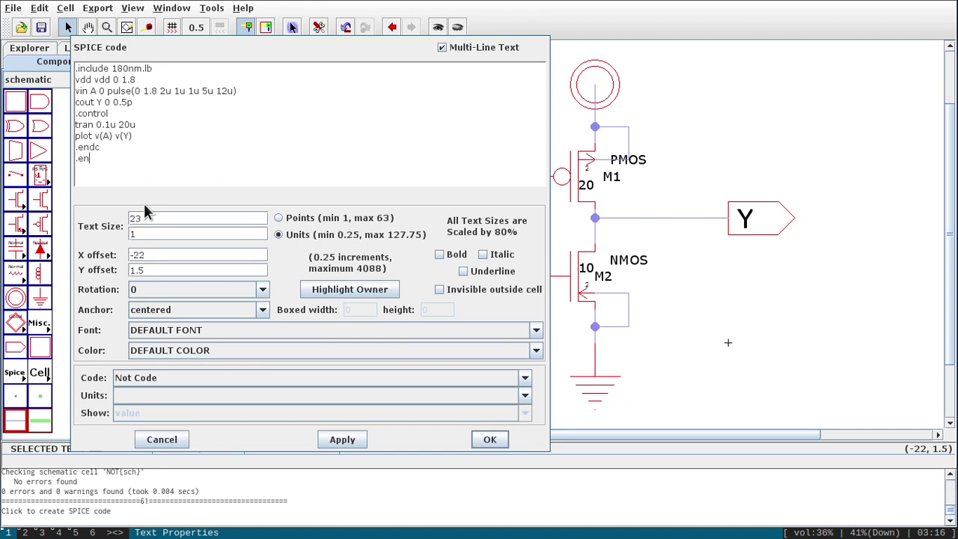
pyautogui.click(337, 439)
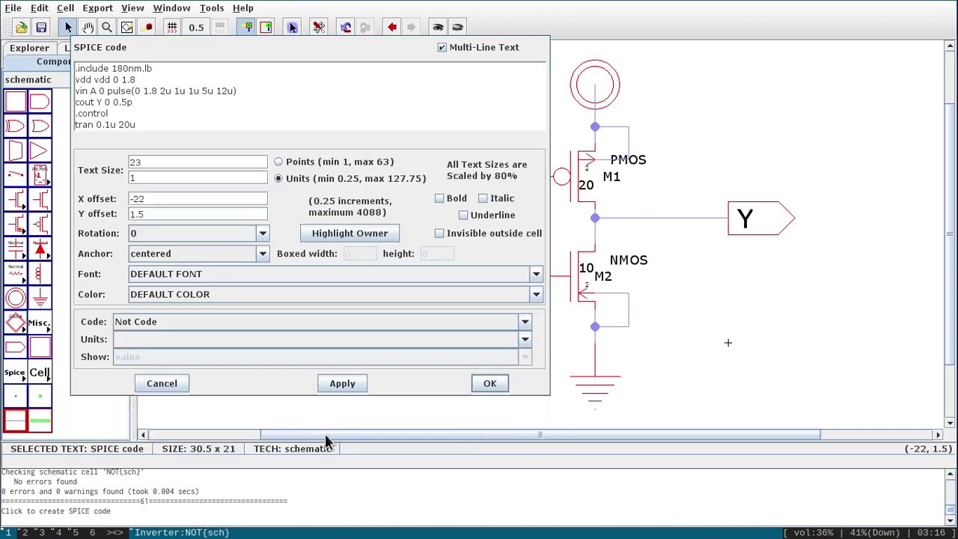
pyautogui.click(490, 383)
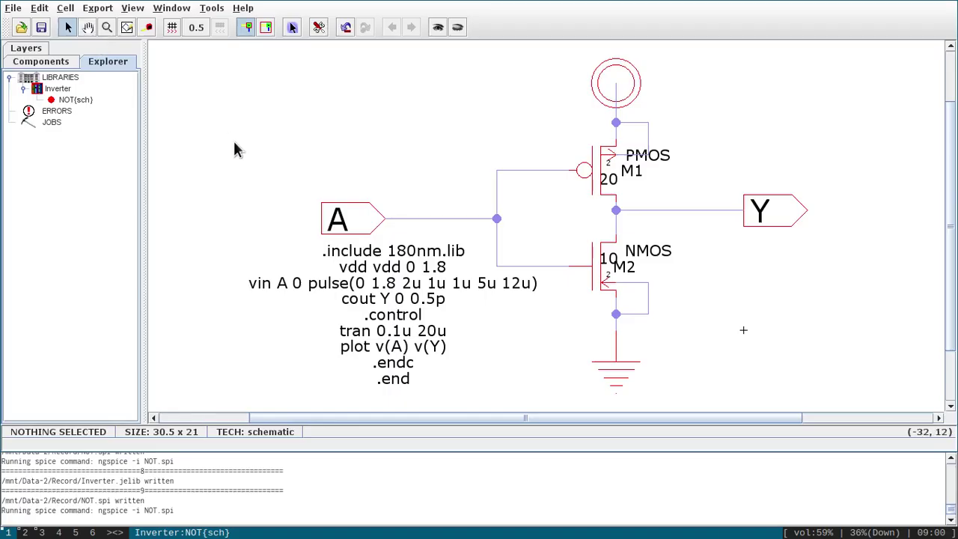
pyautogui.click(210, 11)
pyautogui.moveTo(251, 60)
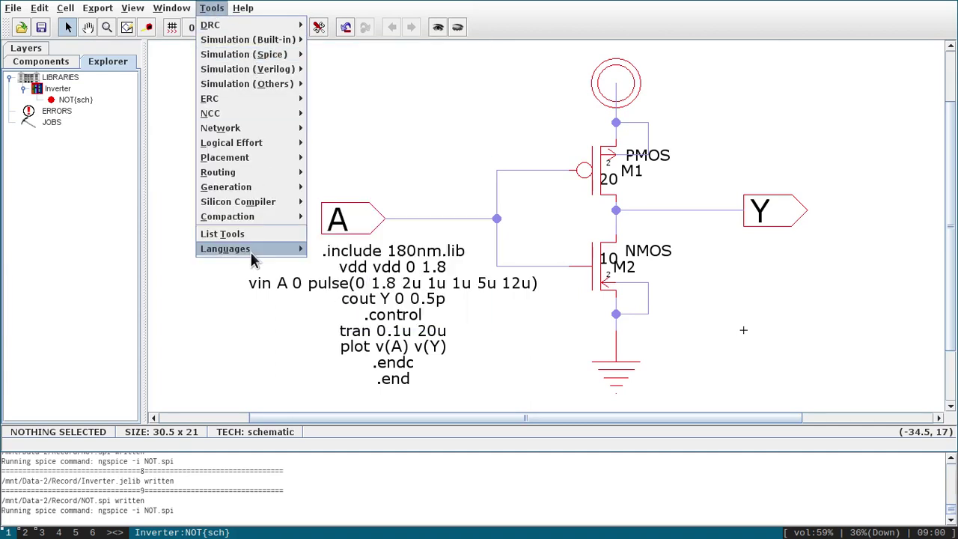
pyautogui.moveTo(252, 251)
pyautogui.click(187, 325)
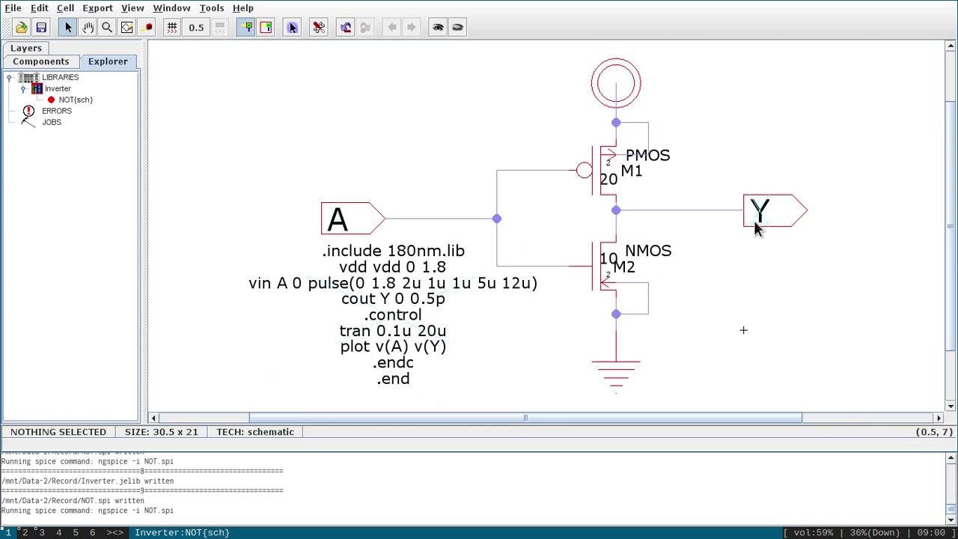
# Write the SPICE deck of the NOT schematic to run the transient simulation, and enlarge the waveform plot window.
pyautogui.click(212, 8)
pyautogui.moveTo(251, 56)
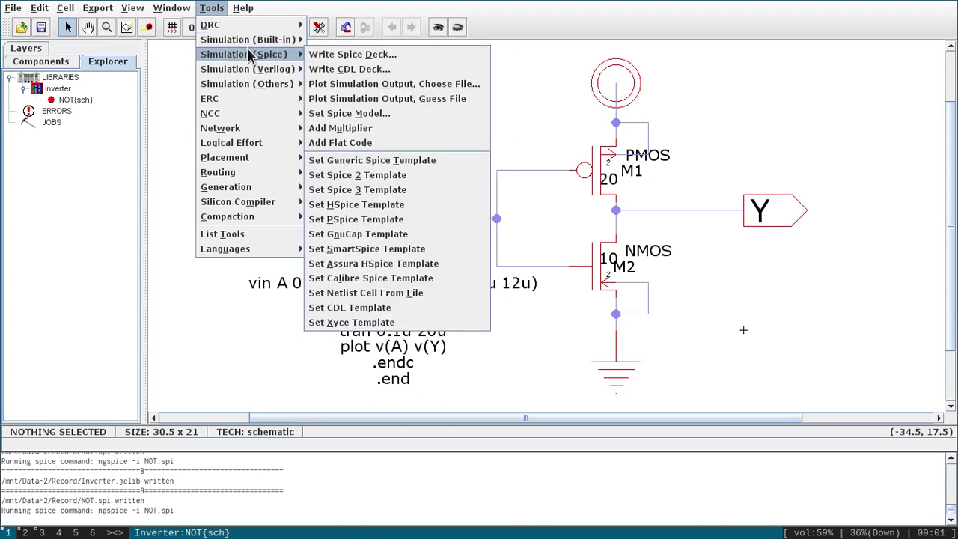
pyautogui.click(324, 60)
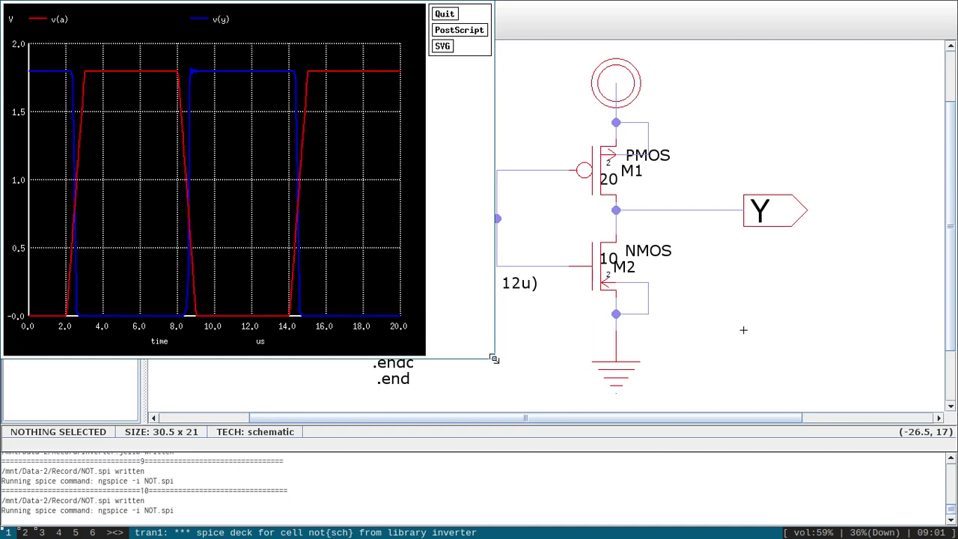
pyautogui.moveTo(495, 358); pyautogui.dragTo(816, 389)
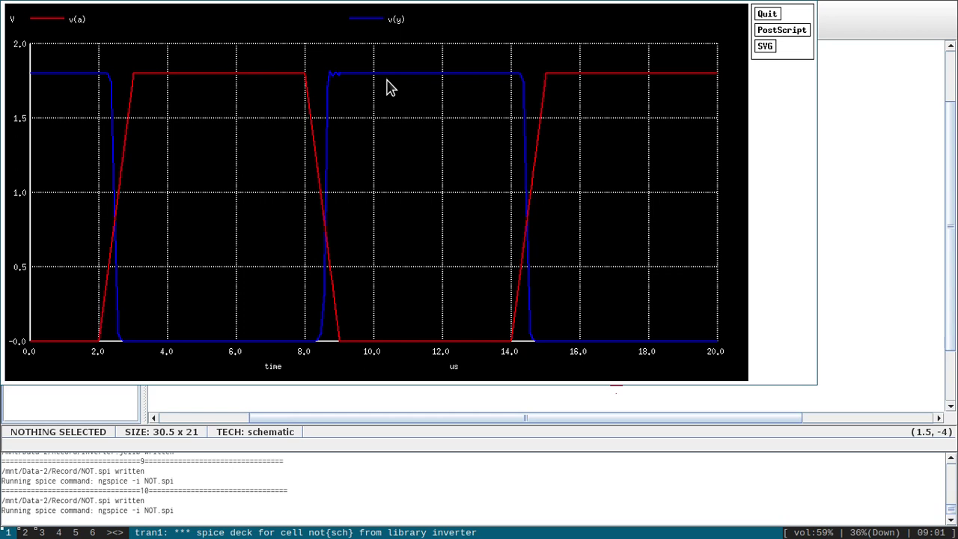
# Examine the output transition around 8 to 9 us in a zoomed plot, and close both waveform plots.
pyautogui.moveTo(290, 61)
pyautogui.mouseDown(button='right')
pyautogui.moveTo(310, 80)
pyautogui.moveTo(334, 227)
pyautogui.moveTo(337, 337)
pyautogui.moveTo(354, 357)
pyautogui.mouseUp(button='right')
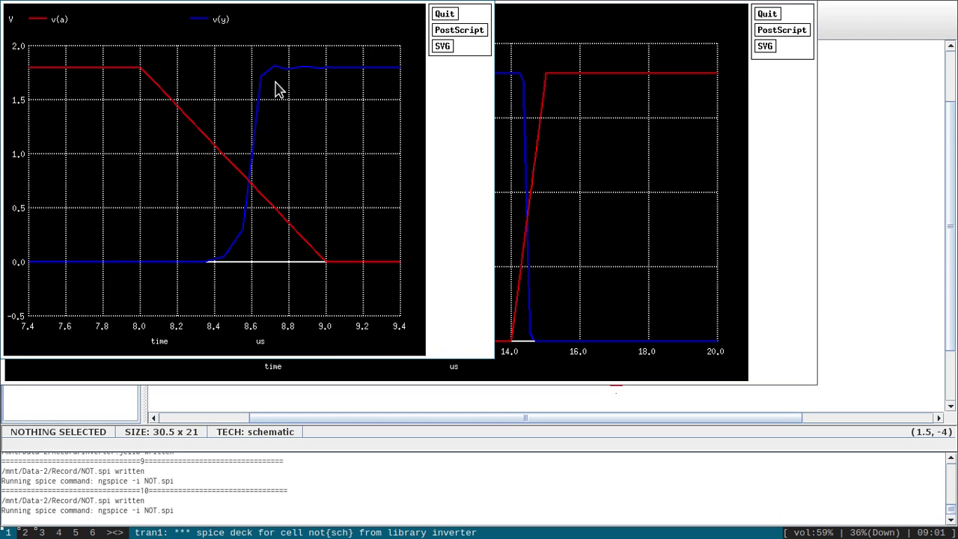
pyautogui.click(453, 16)
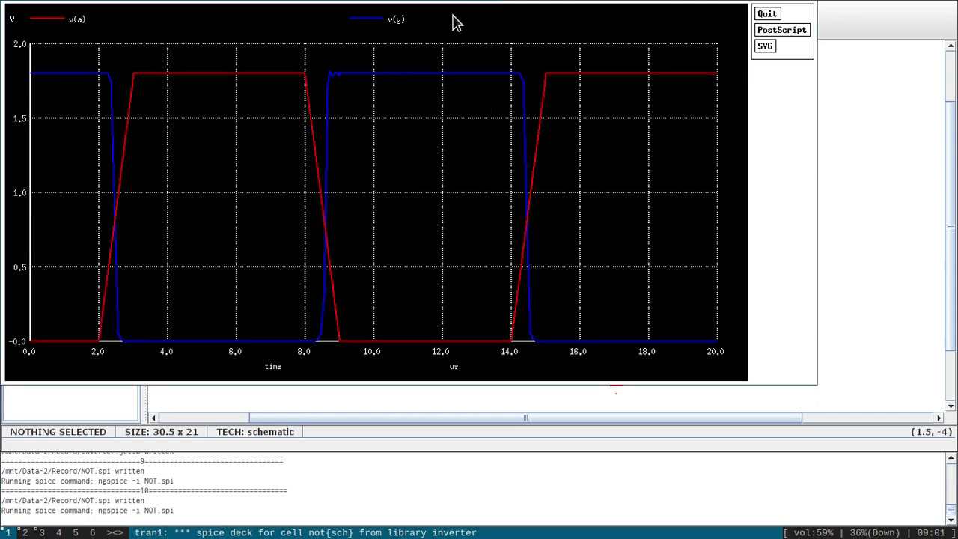
pyautogui.click(771, 15)
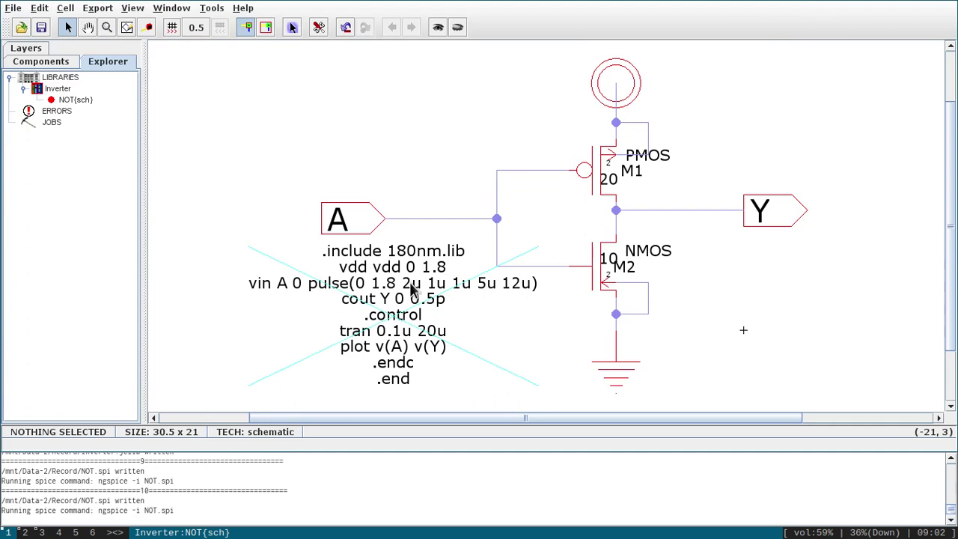
# Replace the pulse source in the schematic's SPICE code with the DC source line "vin A 0 1.8".
pyautogui.doubleClick(410, 323)
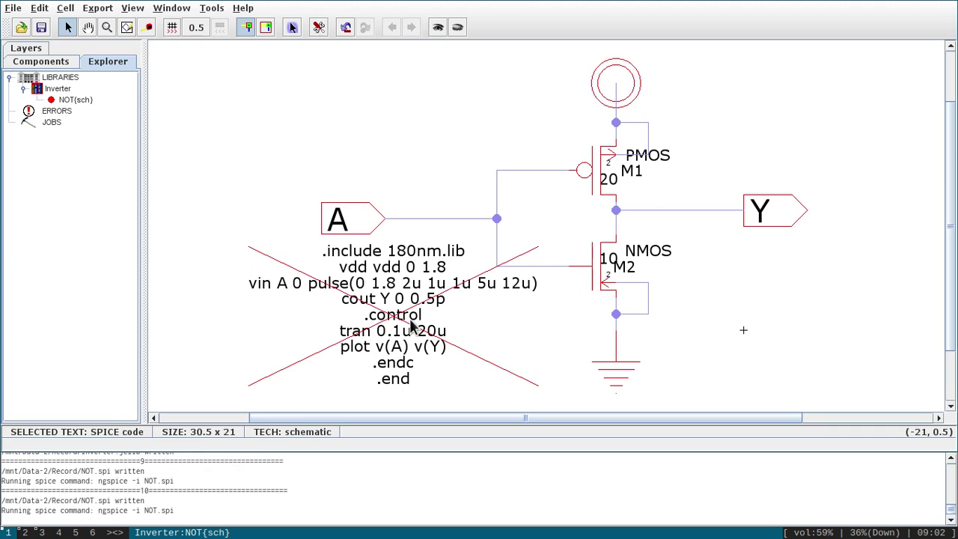
pyautogui.click(153, 90)
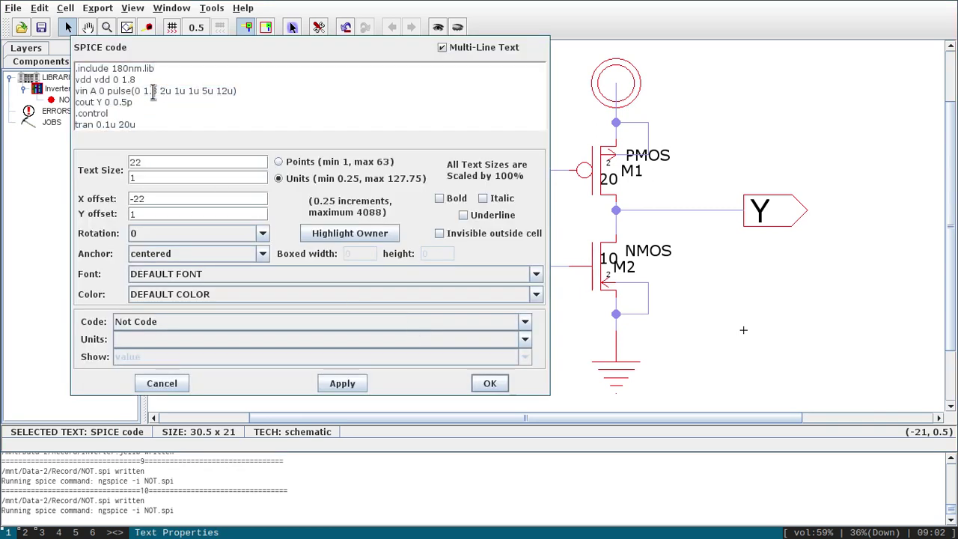
pyautogui.press('BackSpace')
pyautogui.press('BackSpace')
pyautogui.press('BackSpace')
pyautogui.press('BackSpace')
pyautogui.press('BackSpace')
pyautogui.press('BackSpace')
pyautogui.press('BackSpace')
pyautogui.press('BackSpace')
pyautogui.press('BackSpace')
pyautogui.press('BackSpace')
pyautogui.press('BackSpace')
pyautogui.press('BackSpace')
pyautogui.press('BackSpace')
pyautogui.press('BackSpace')
pyautogui.press('BackSpace')
pyautogui.press('BackSpace')
pyautogui.press('BackSpace')
pyautogui.press('BackSpace')
pyautogui.press('BackSpace')
pyautogui.press('BackSpace')
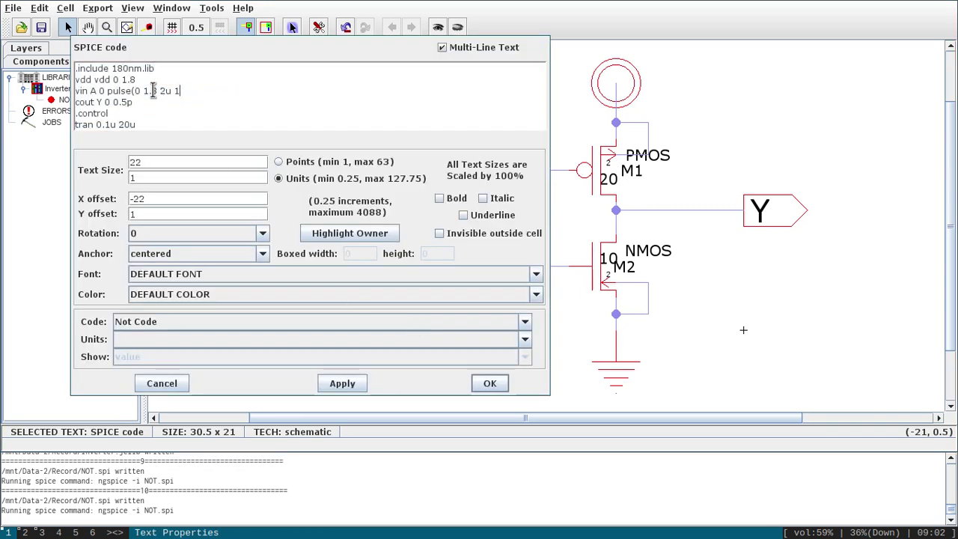
pyautogui.write('1.8')
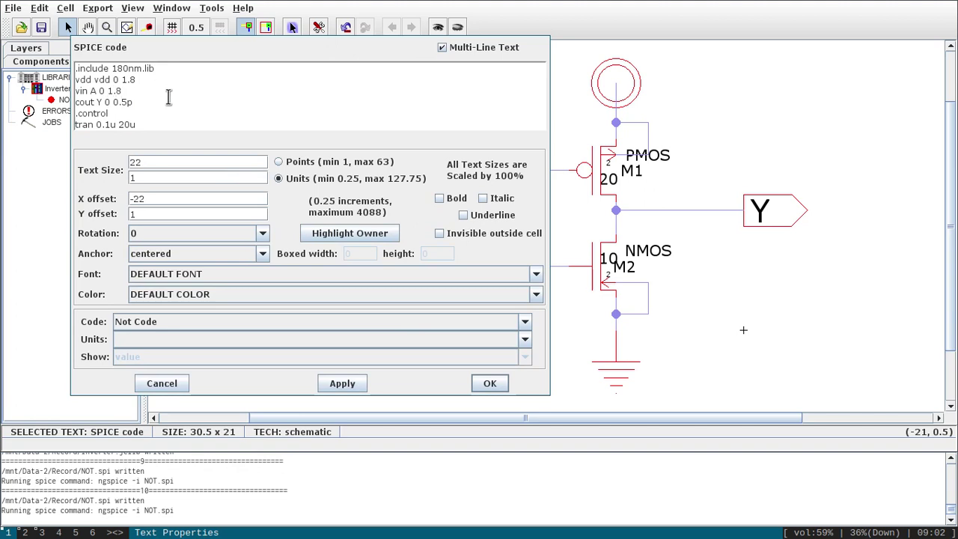
# Replace the transient analysis line in the SPICE code with the DC sweep "dc vin 0 1.8 0.01".
pyautogui.moveTo(550, 394); pyautogui.dragTo(472, 492)
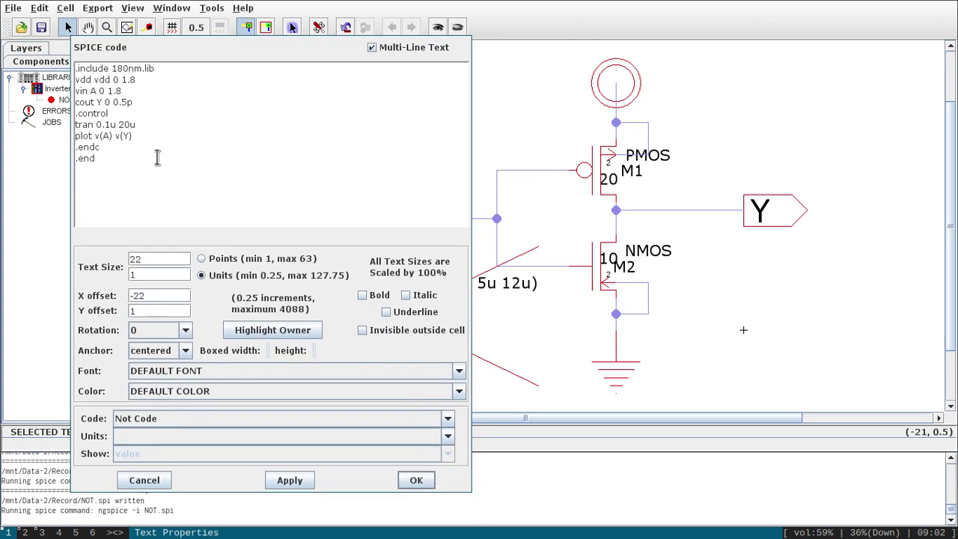
pyautogui.click(145, 124)
pyautogui.press('BackSpace')
pyautogui.press('BackSpace')
pyautogui.press('BackSpace')
pyautogui.press('BackSpace')
pyautogui.press('BackSpace')
pyautogui.press('BackSpace')
pyautogui.press('BackSpace')
pyautogui.press('BackSpace')
pyautogui.press('BackSpace')
pyautogui.press('BackSpace')
pyautogui.press('BackSpace')
pyautogui.press('BackSpace')
pyautogui.press('BackSpace')
pyautogui.write('dc vin 0')
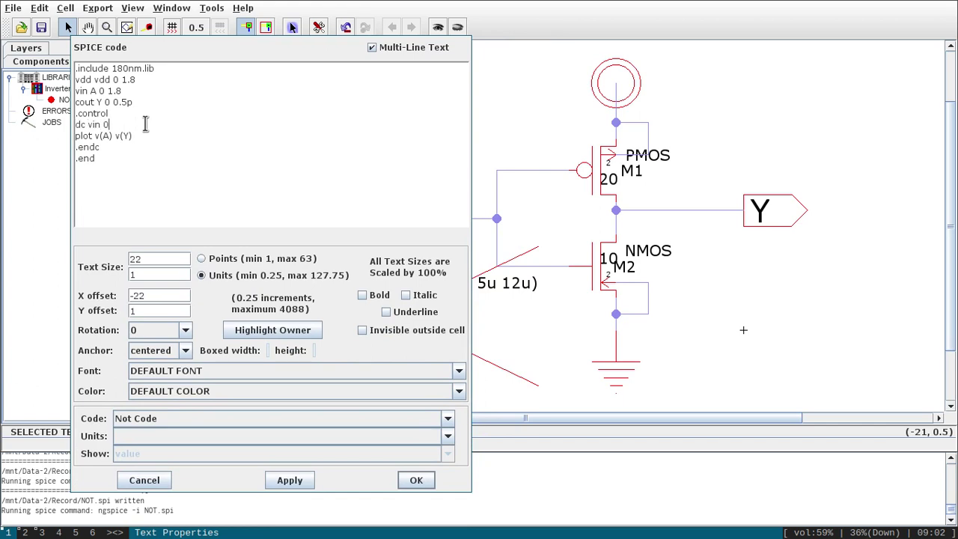
pyautogui.write(' 1.8 0.01')
# Reduce the plot line in the SPICE code to "plot v(Y)" and apply the edited code to the schematic.
pyautogui.click(157, 144)
pyautogui.press('Right')
pyautogui.press('Right')
pyautogui.press('Right')
pyautogui.press('BackSpace')
pyautogui.press('BackSpace')
pyautogui.press('BackSpace')
pyautogui.press('BackSpace')
pyautogui.press('BackSpace')
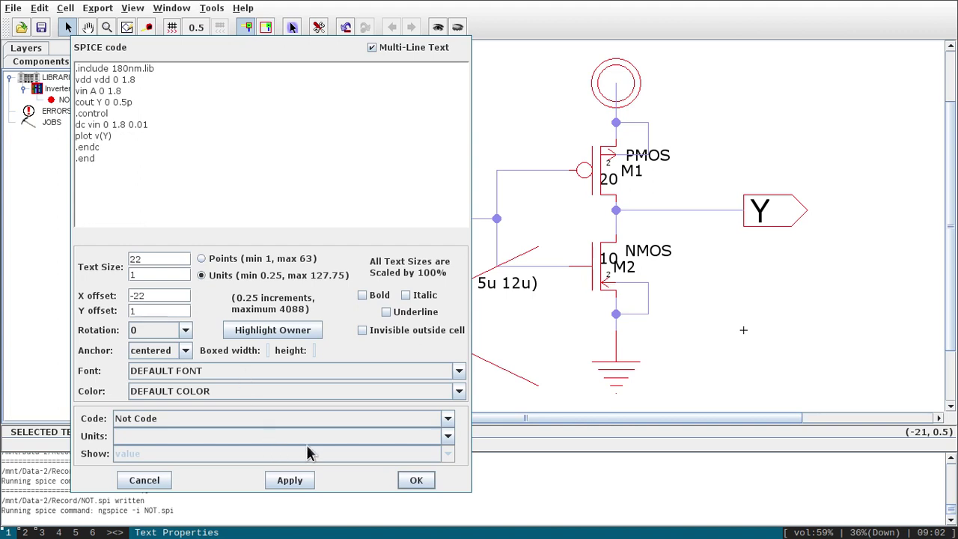
pyautogui.click(289, 480)
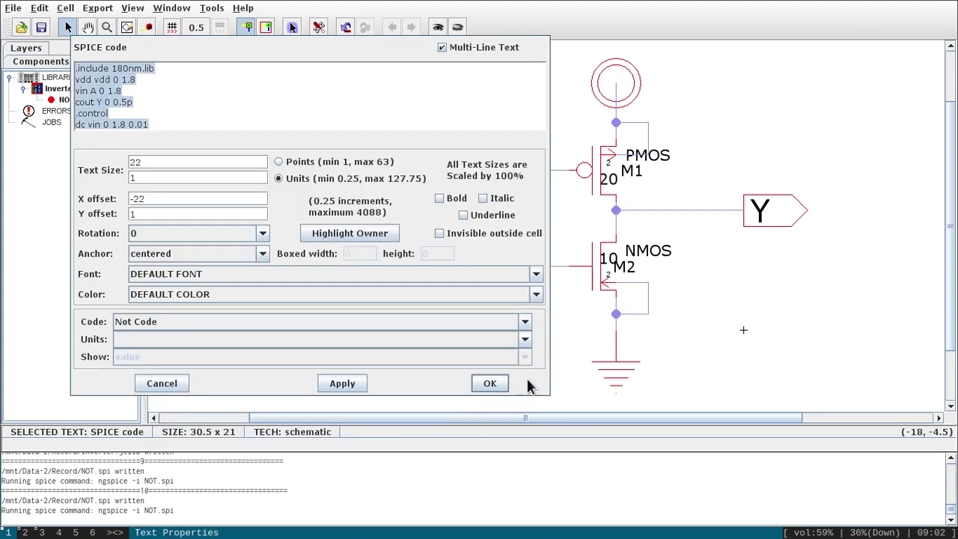
pyautogui.press('Escape')
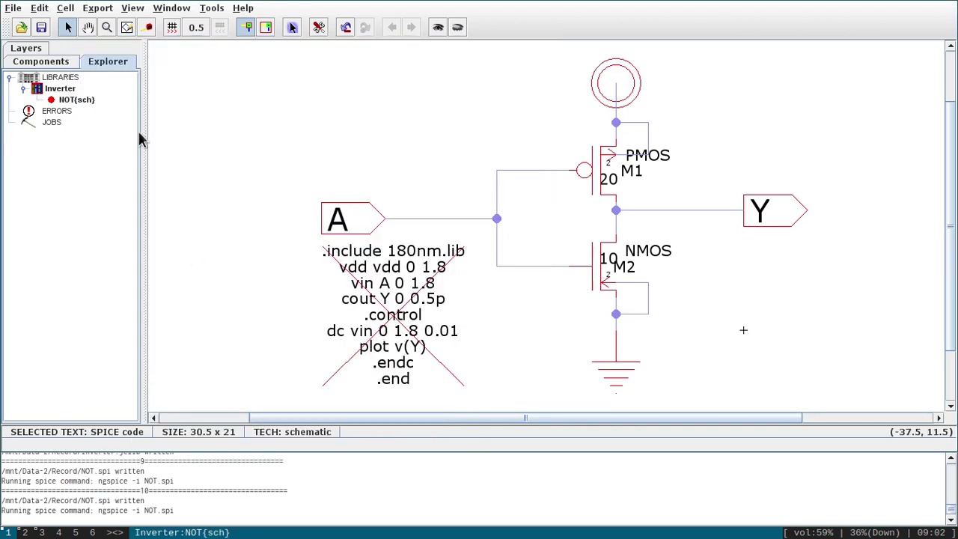
# Save the Inverter library and write the SPICE deck of the NOT schematic to run the DC sweep simulation.
pyautogui.click(41, 28)
pyautogui.click(222, 9)
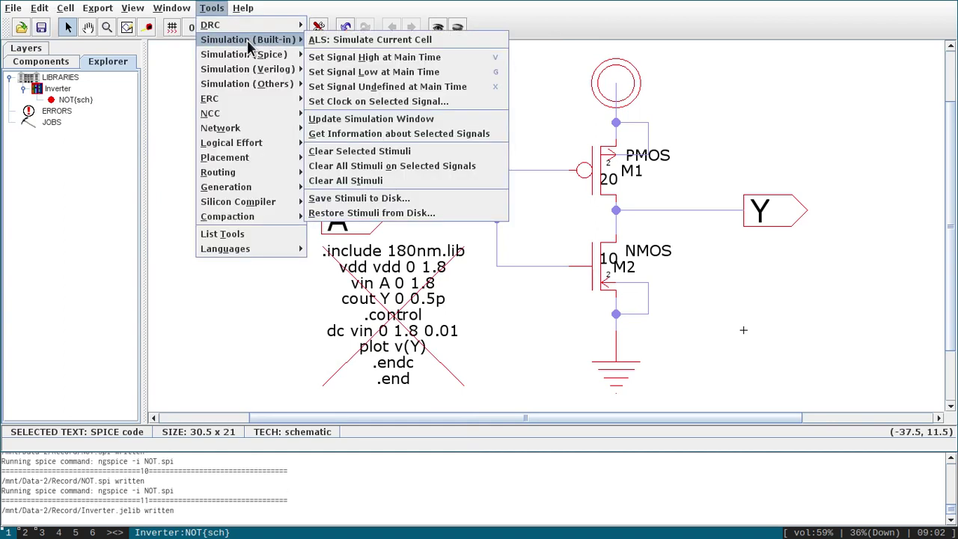
pyautogui.moveTo(281, 56)
pyautogui.click(322, 56)
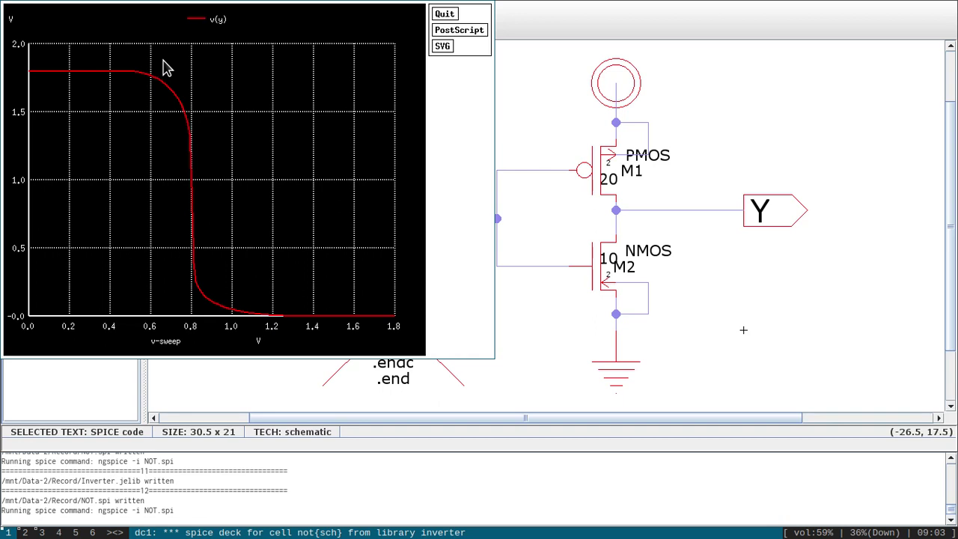
pyautogui.press('super+3')
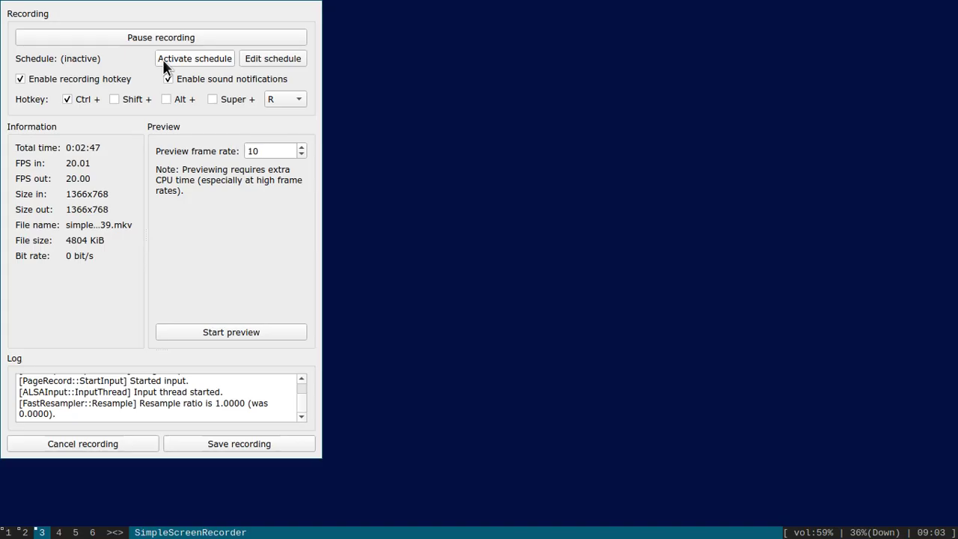